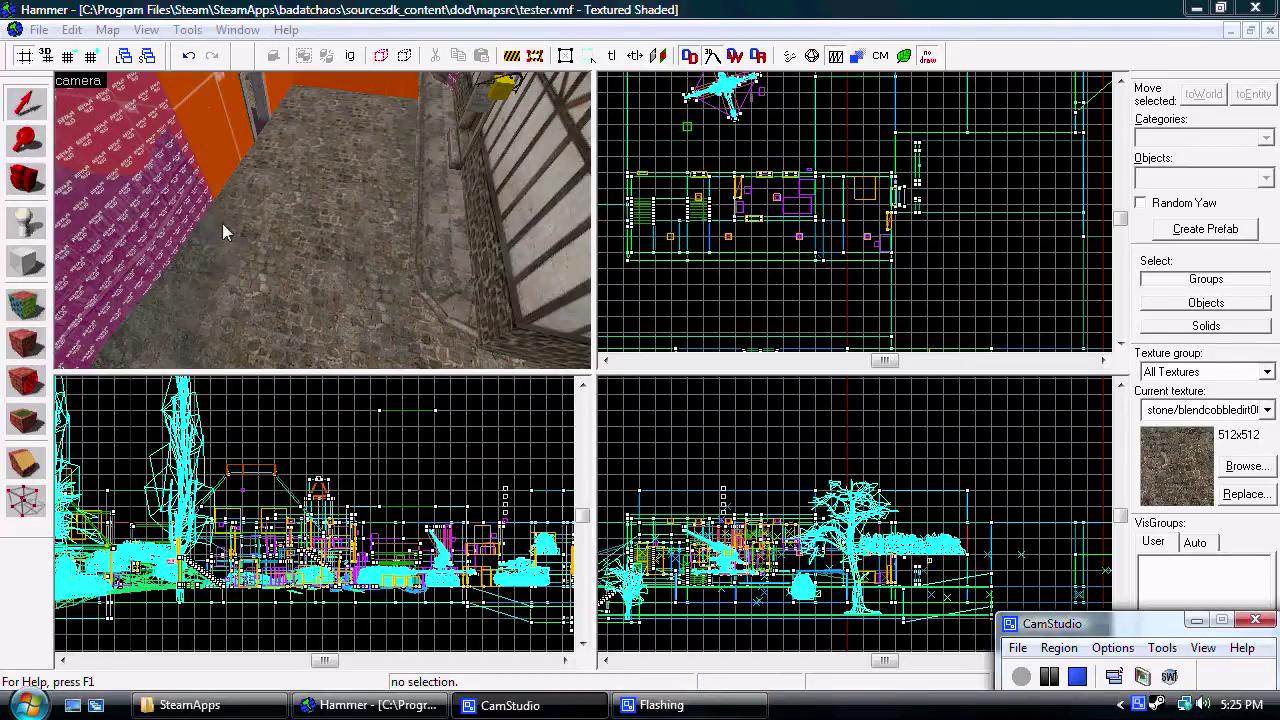
Select the cobblestone street's displacement face and open its Paint Alpha settings
left_click(31, 183)
left_click_drag(323, 220, 323, 220)
key("Left")
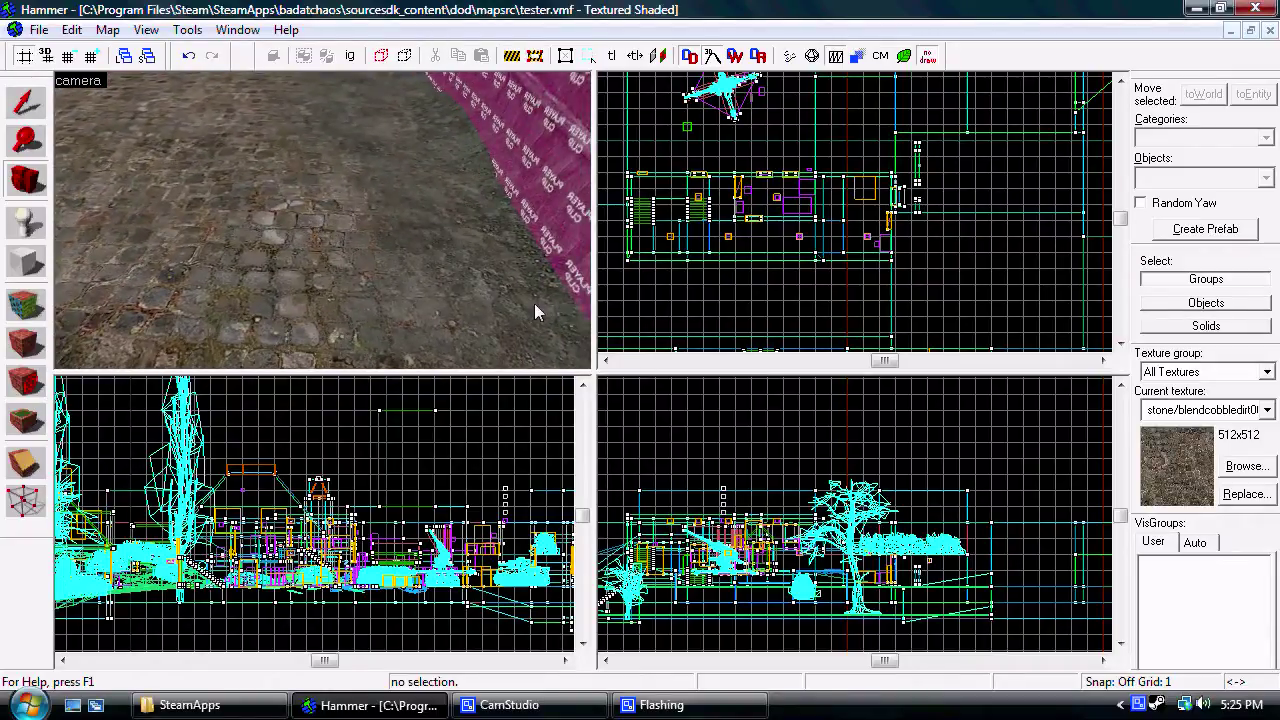
left_click(38, 183)
left_click_drag(323, 220, 323, 220)
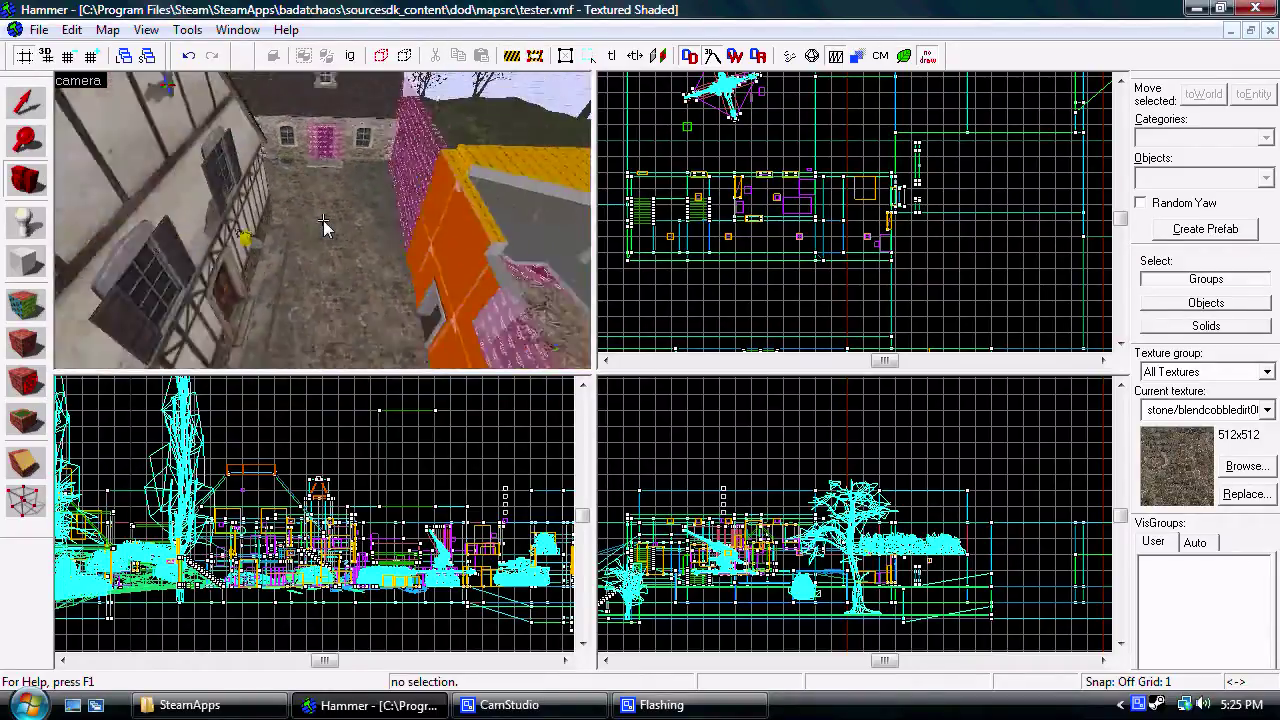
key("shift+a")
left_click(350, 290)
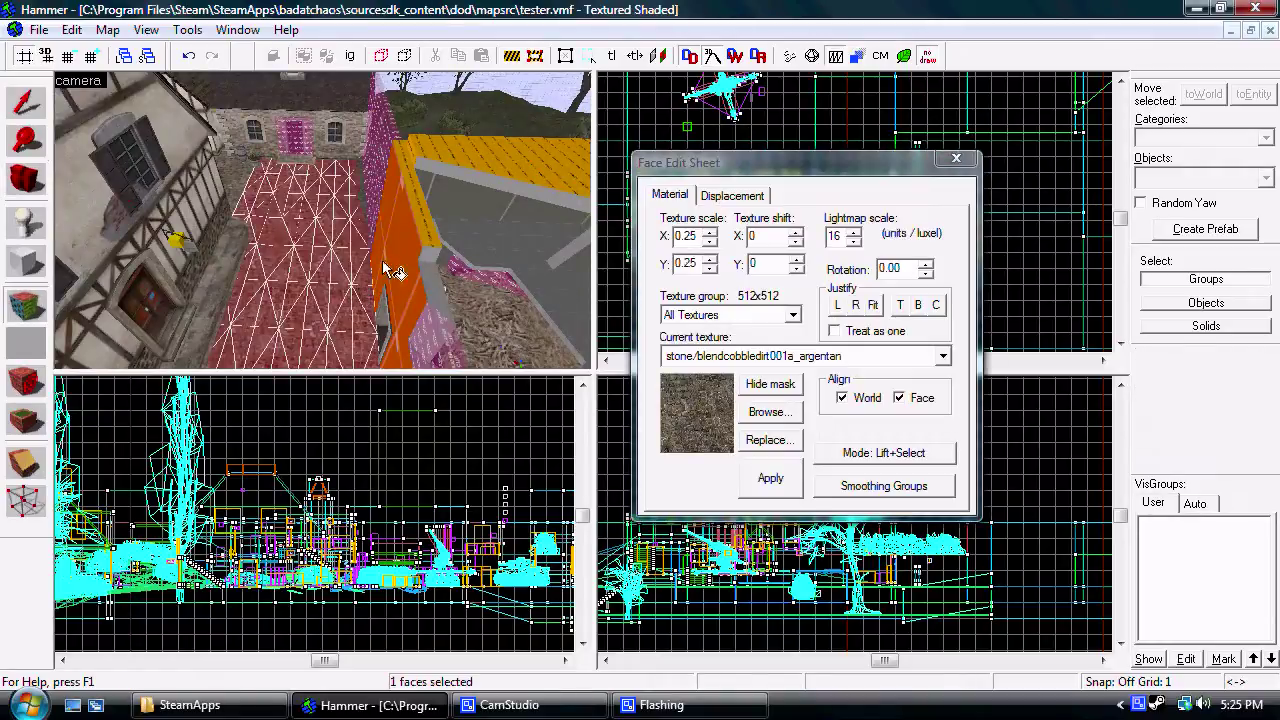
left_click(756, 197)
left_click(796, 252)
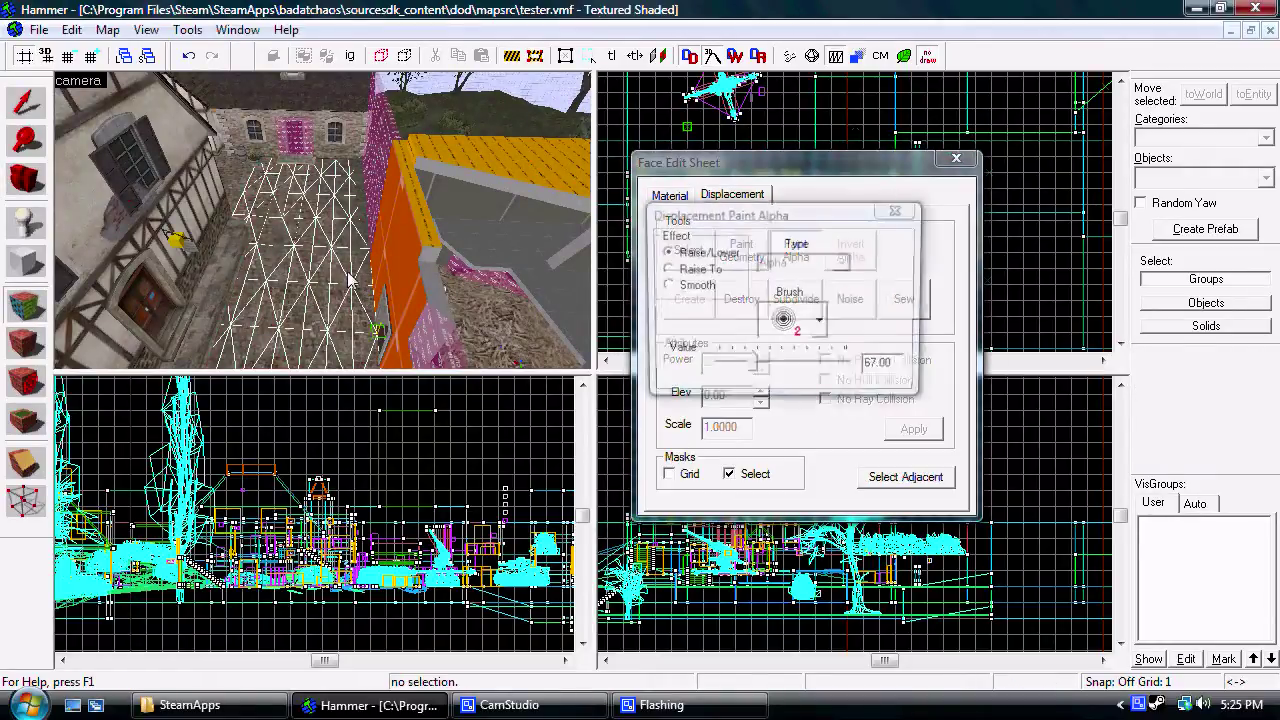
Examine the street's displacement mesh up close with the alpha brush and close the face editing dialogs
key("w")
mouse_move(300, 263)
left_mouse_down()
mouse_move(243, 262)
mouse_move(300, 240)
left_mouse_up()
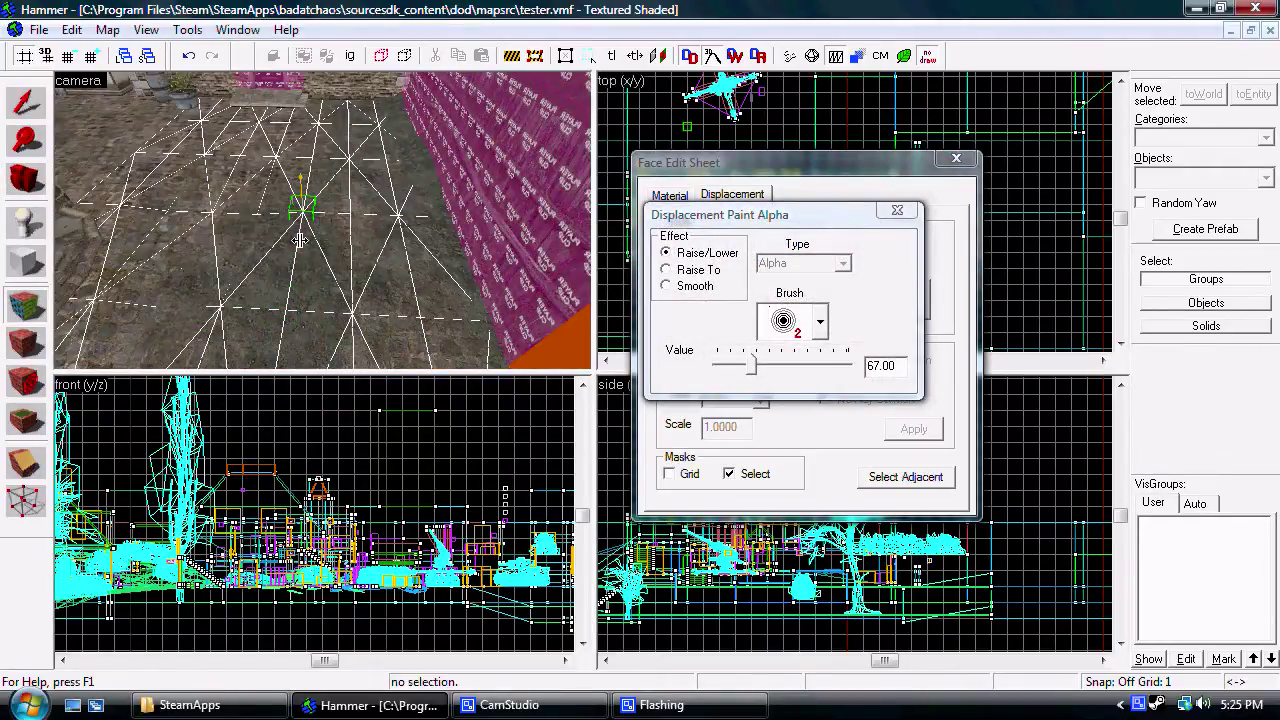
mouse_move(215, 300)
left_mouse_down()
mouse_move(288, 303)
mouse_move(439, 188)
left_mouse_up()
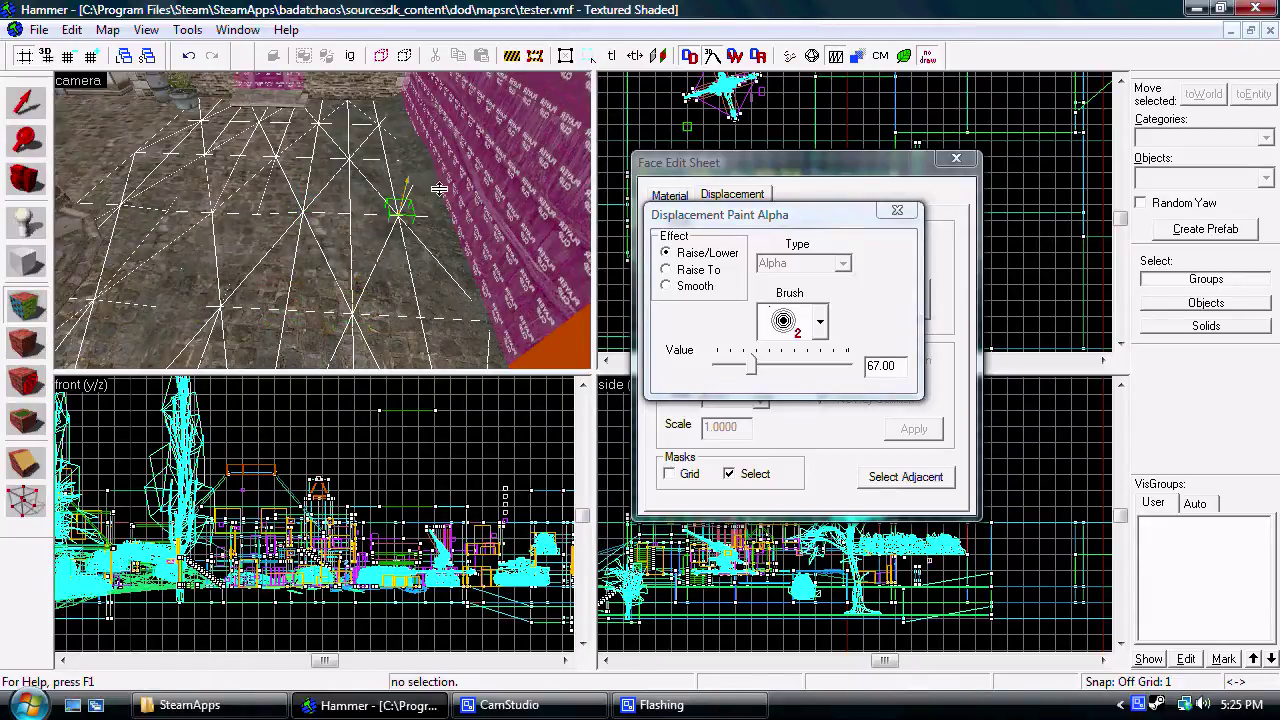
left_click(897, 210)
left_click(956, 158)
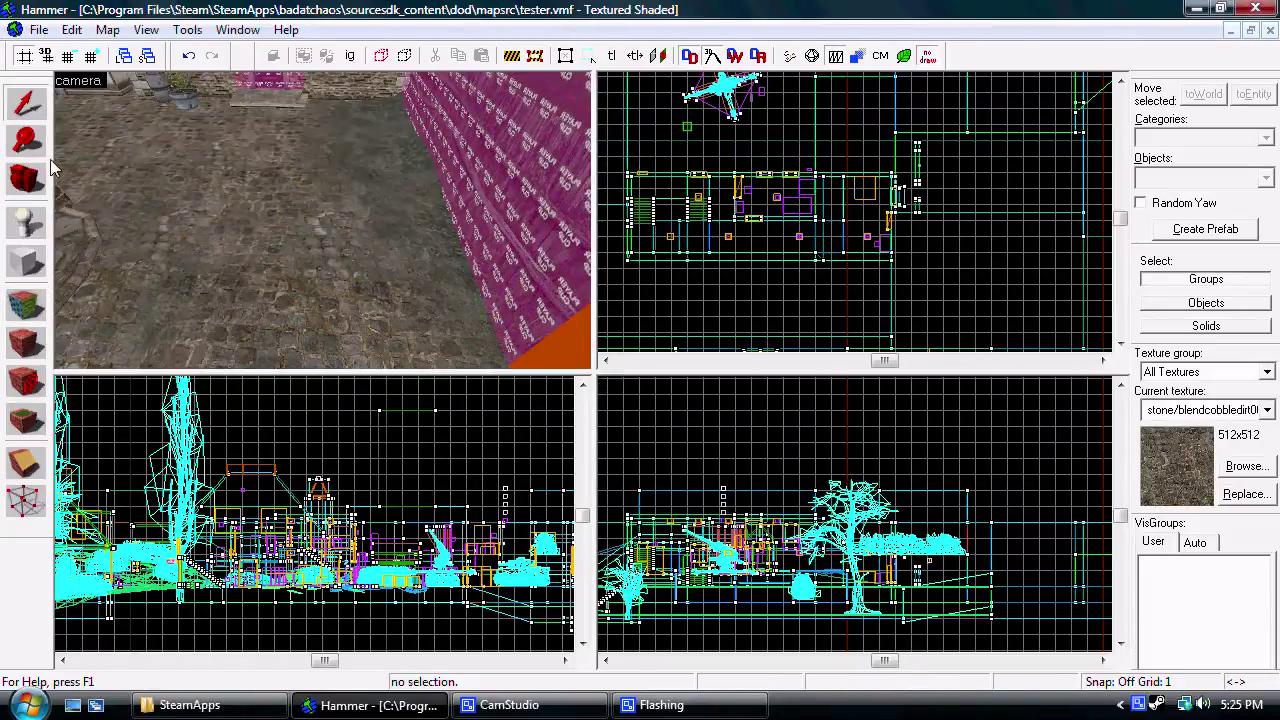
Examine the grassy terrain and trench near the white shed in the 3D view
left_click(26, 179)
key("w")
left_click_drag(149, 185, 324, 220)
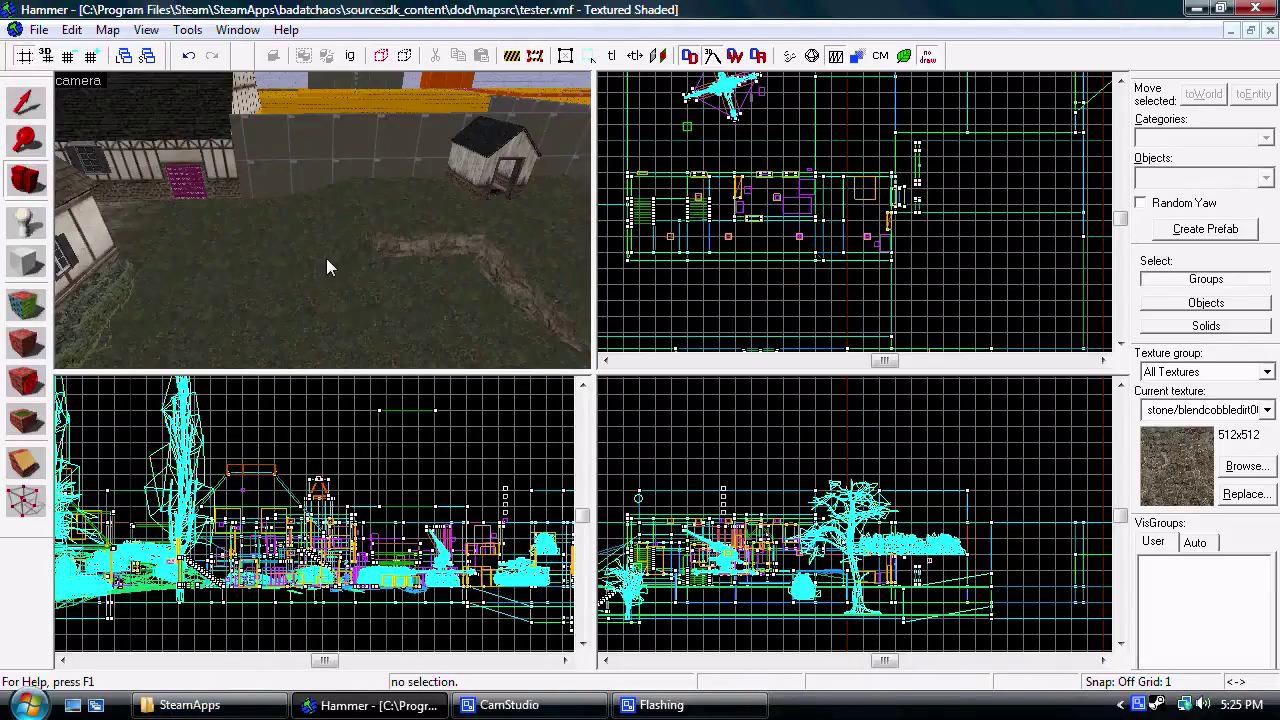
Switch to the SteamApps folder in Explorer, open the "day of defeat source" game cache file in GCFScape and enter its dod folder
left_click(266, 700)
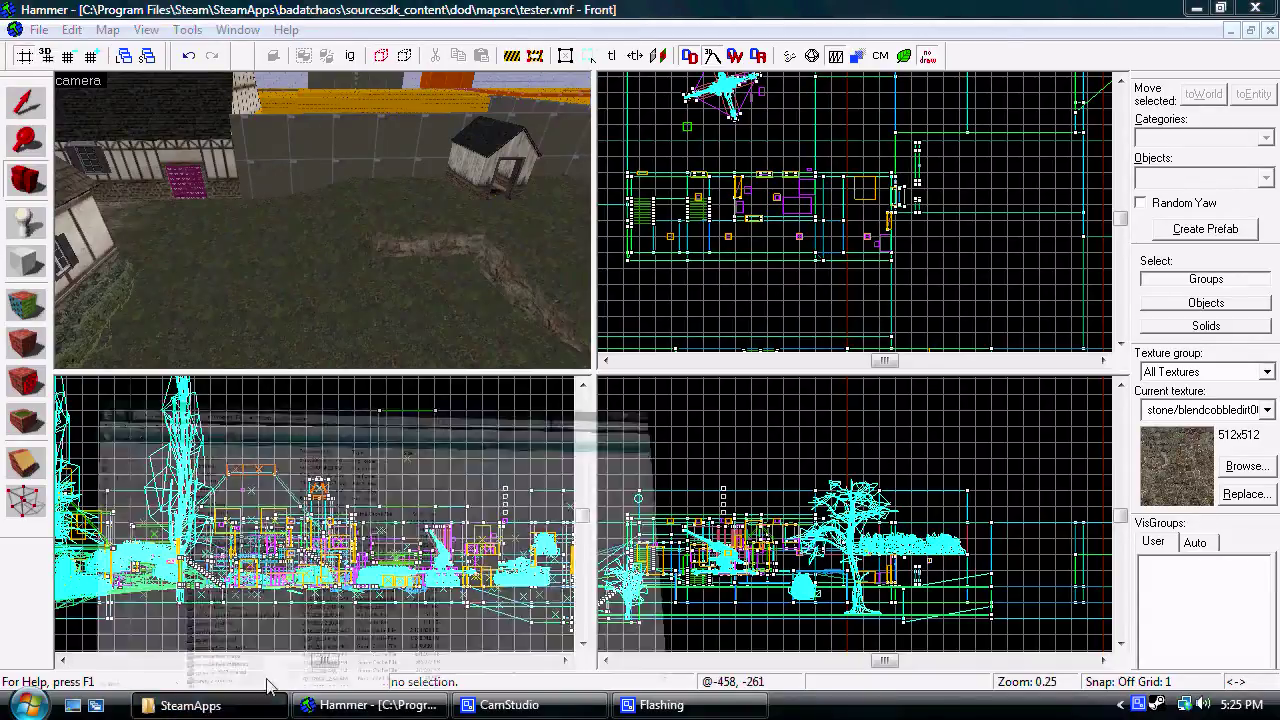
scroll(348, 443, "down", 6)
scroll(348, 443, "up", 4)
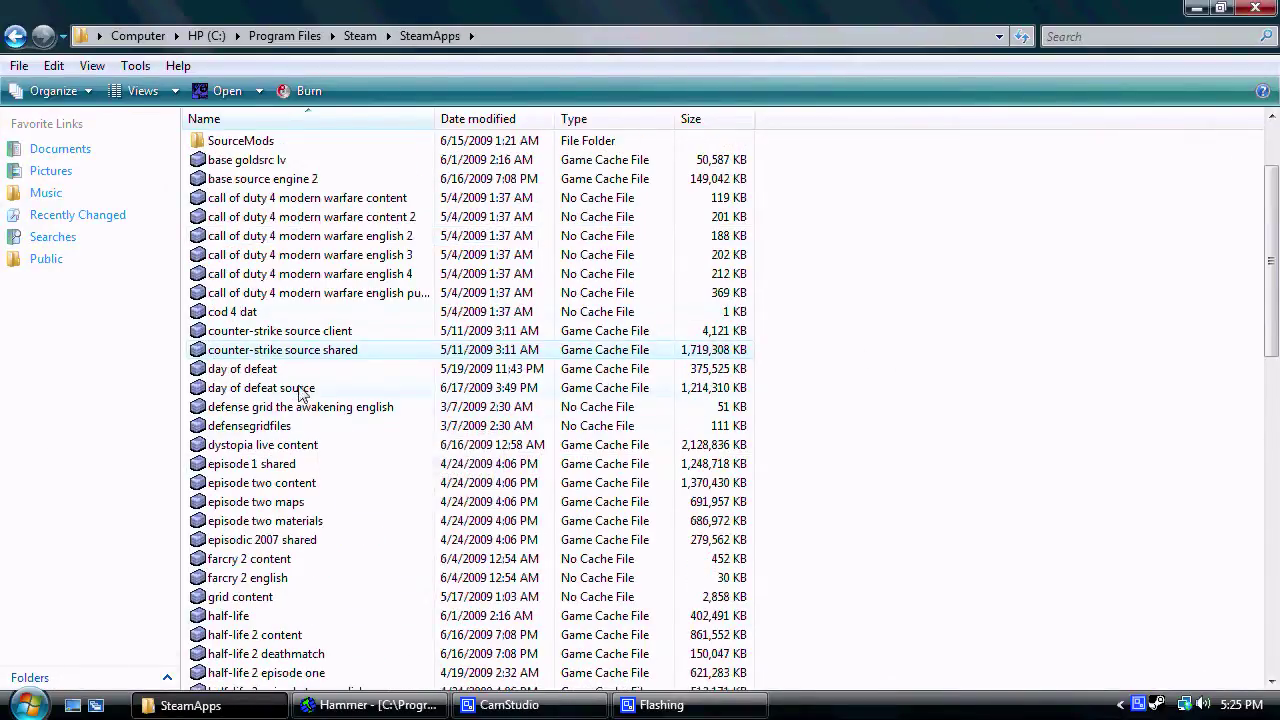
scroll(319, 322, "down", 6)
scroll(319, 322, "up", 8)
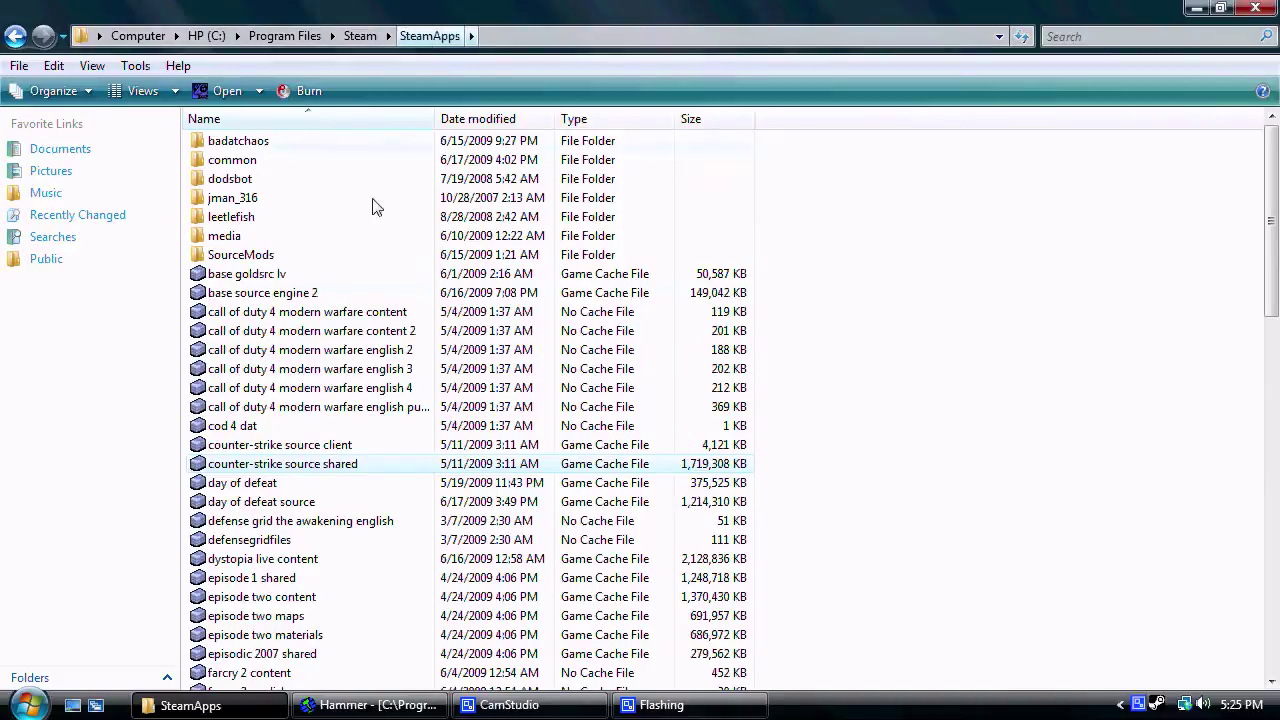
scroll(312, 432, "down", 4)
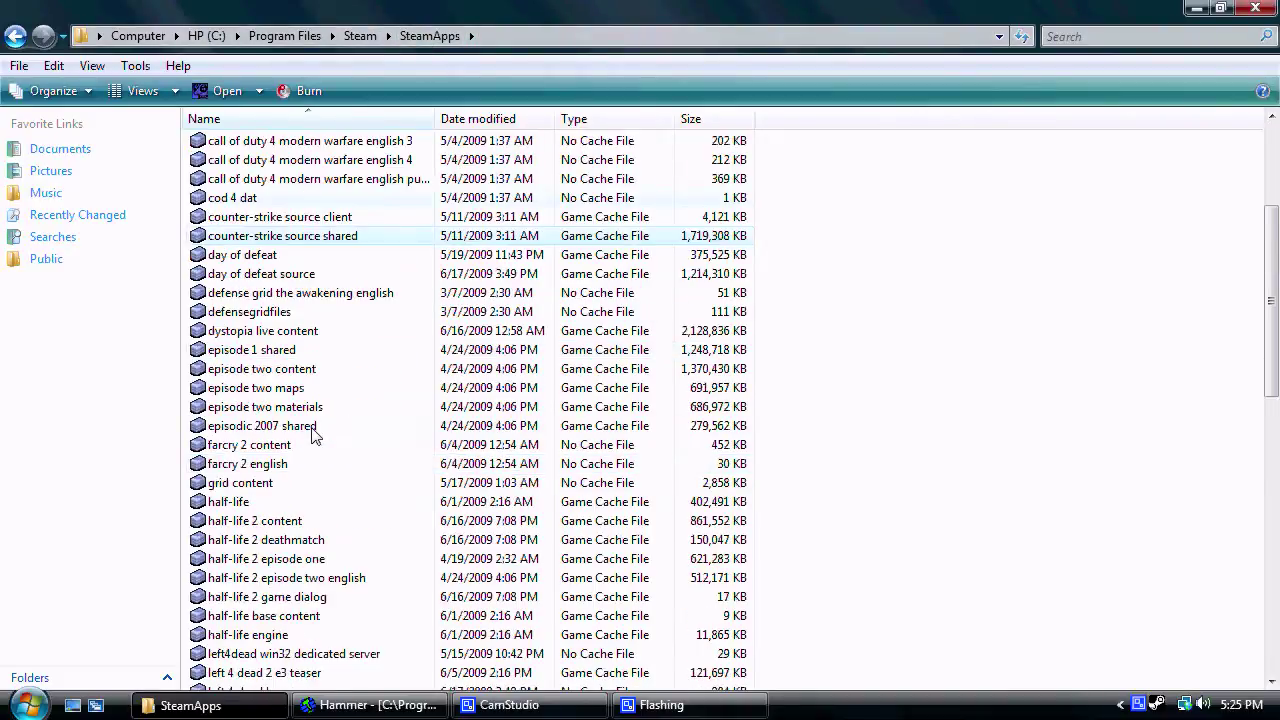
scroll(298, 412, "down", 6)
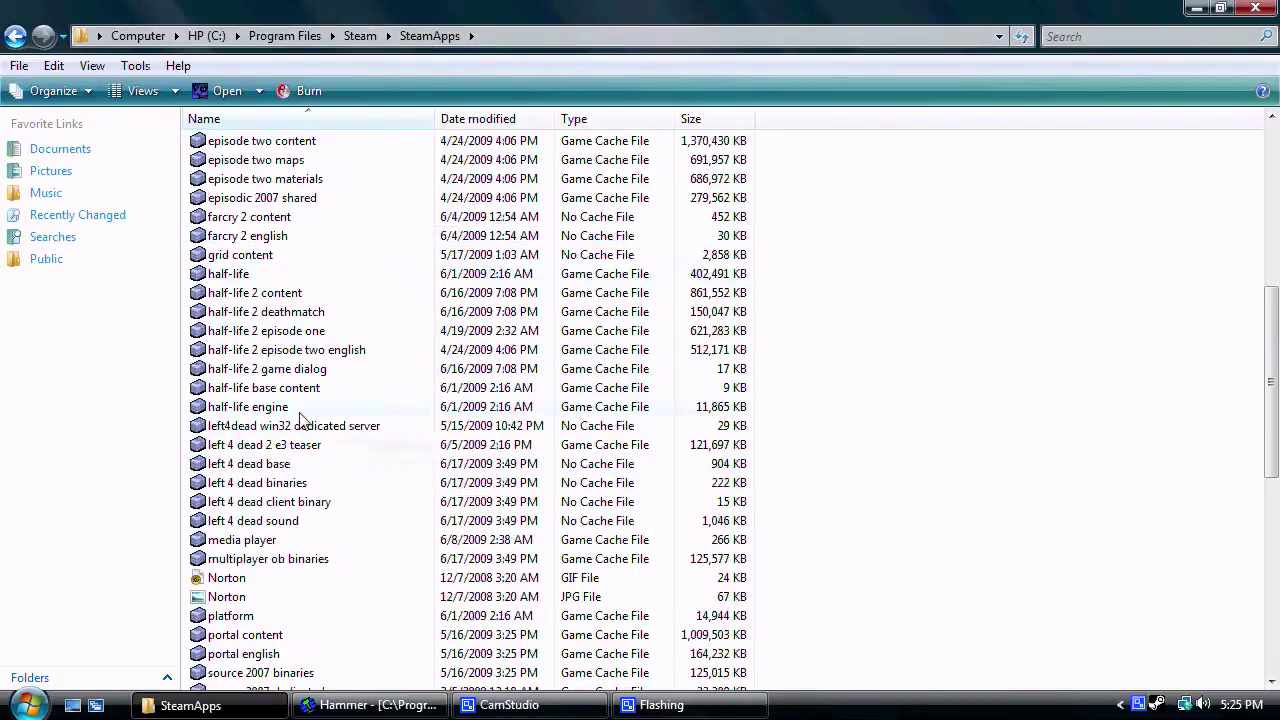
scroll(322, 635, "up", 8)
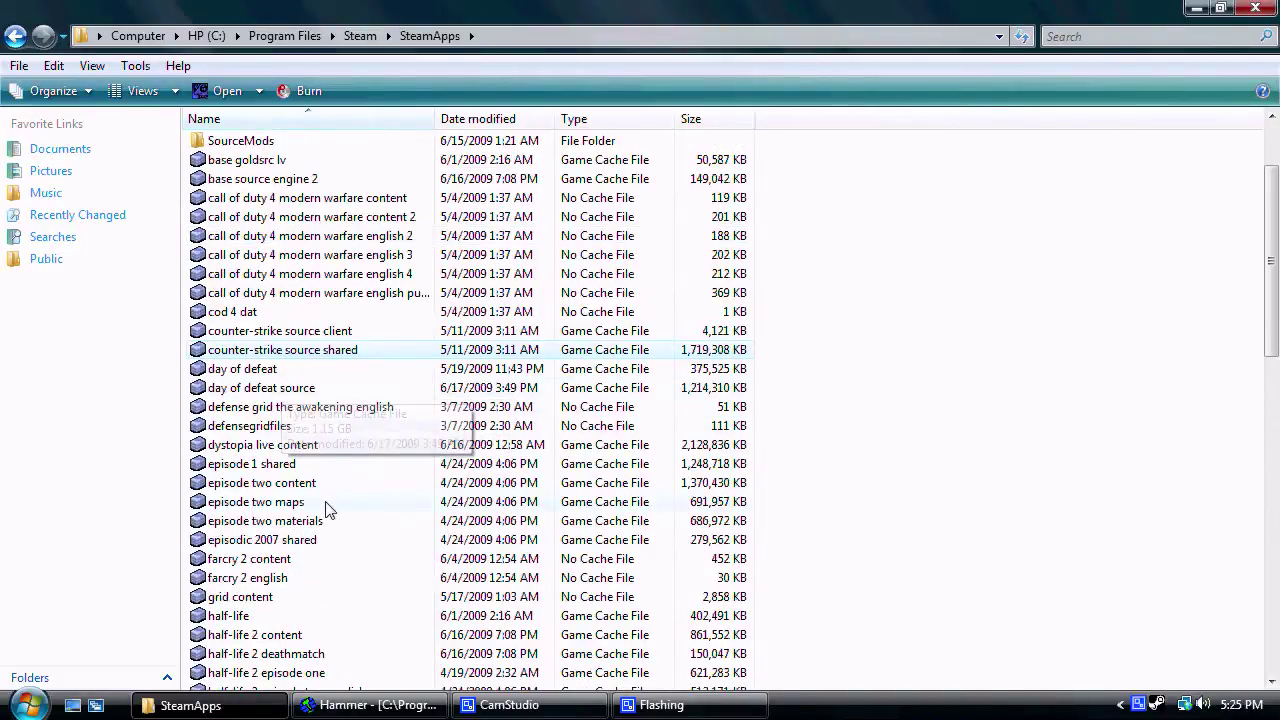
double_click(238, 388)
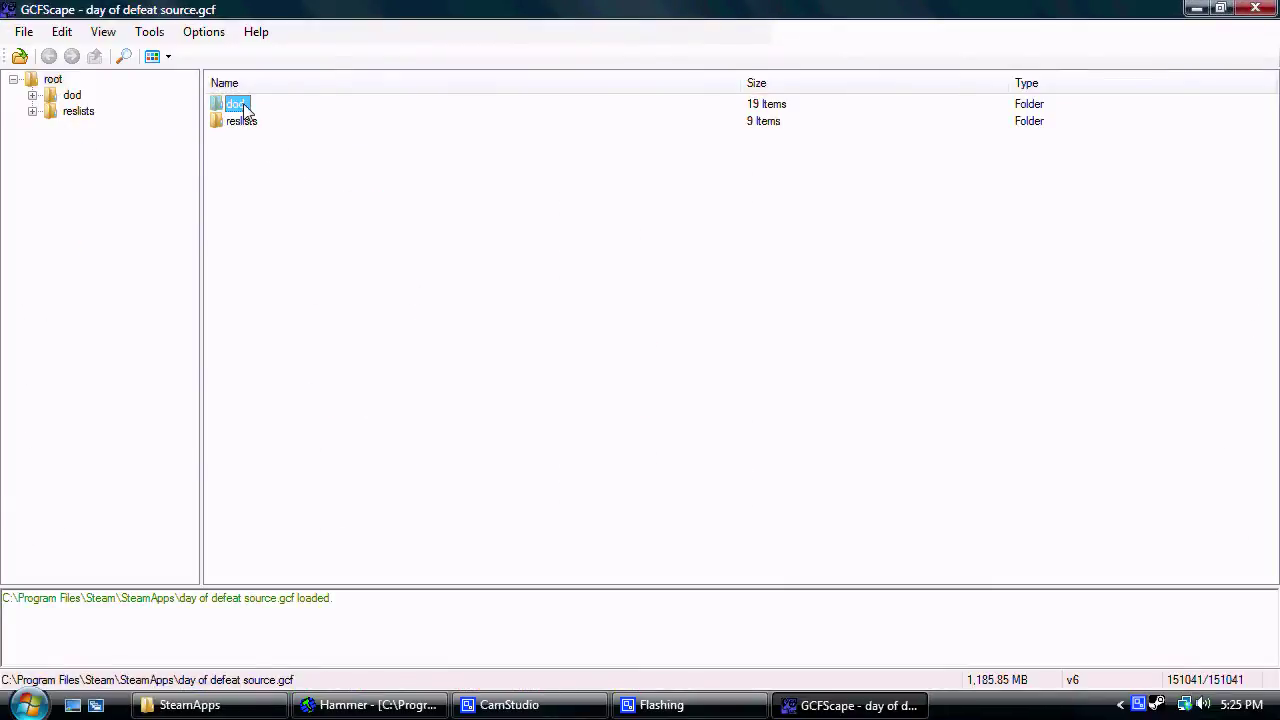
double_click(236, 104)
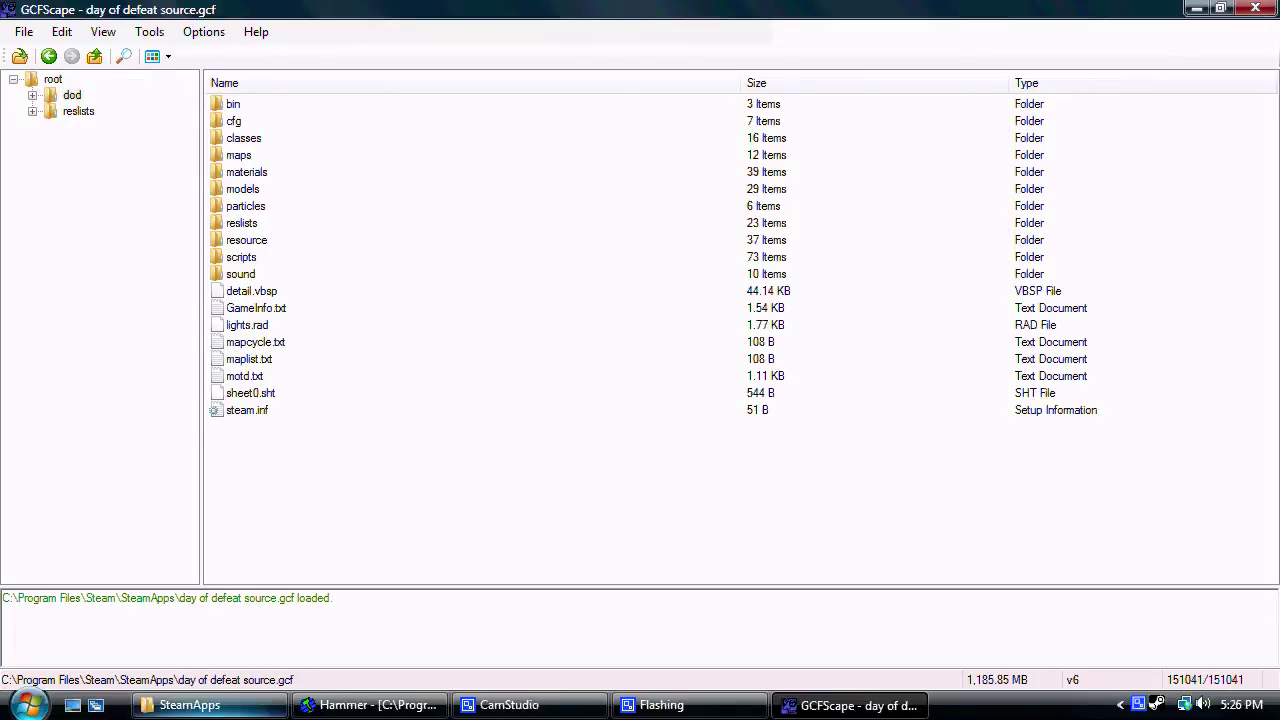
Switch to Explorer, view the dod folder inside the account's "day of defeat source" folder, and return to SteamApps
key("alt+Tab")
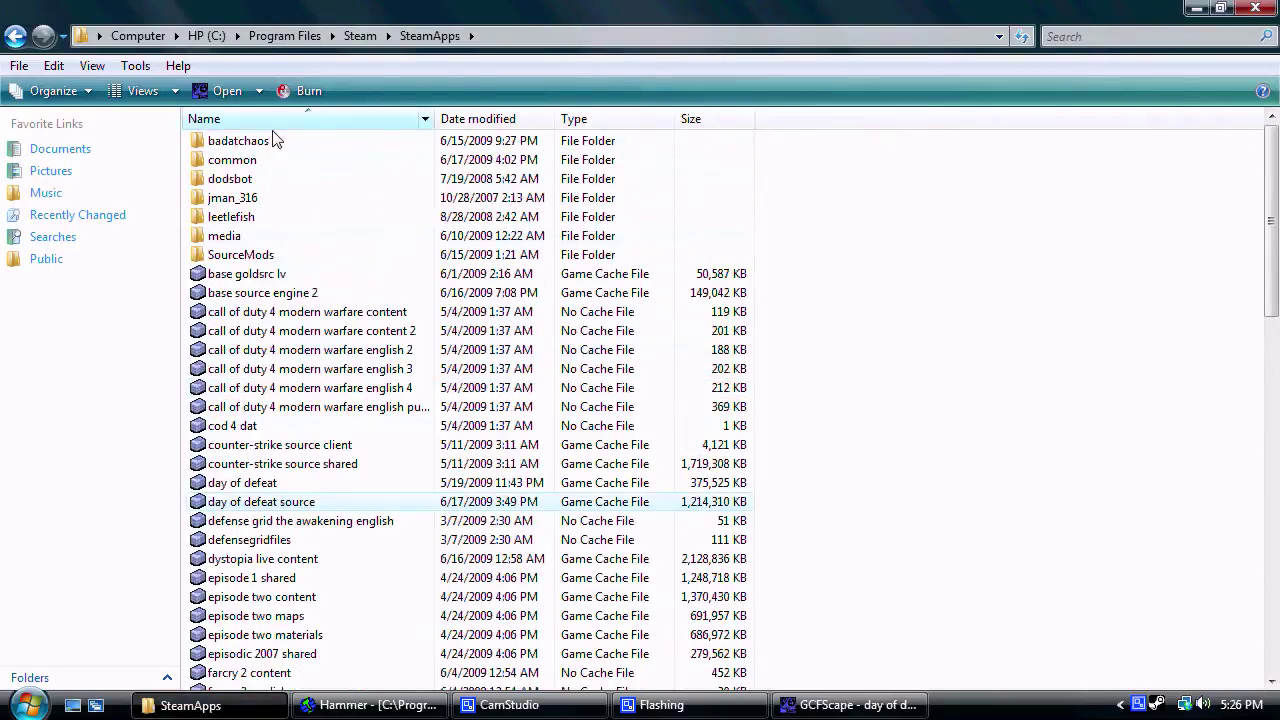
double_click(240, 141)
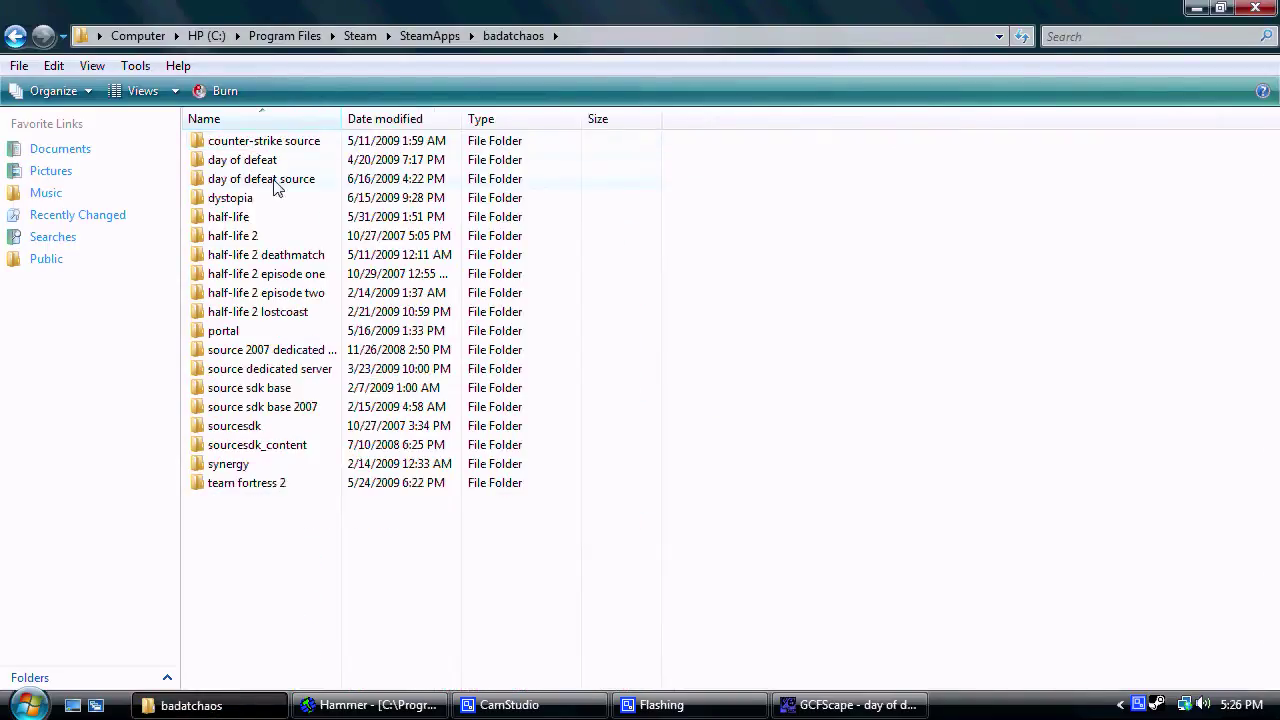
double_click(273, 187)
double_click(250, 178)
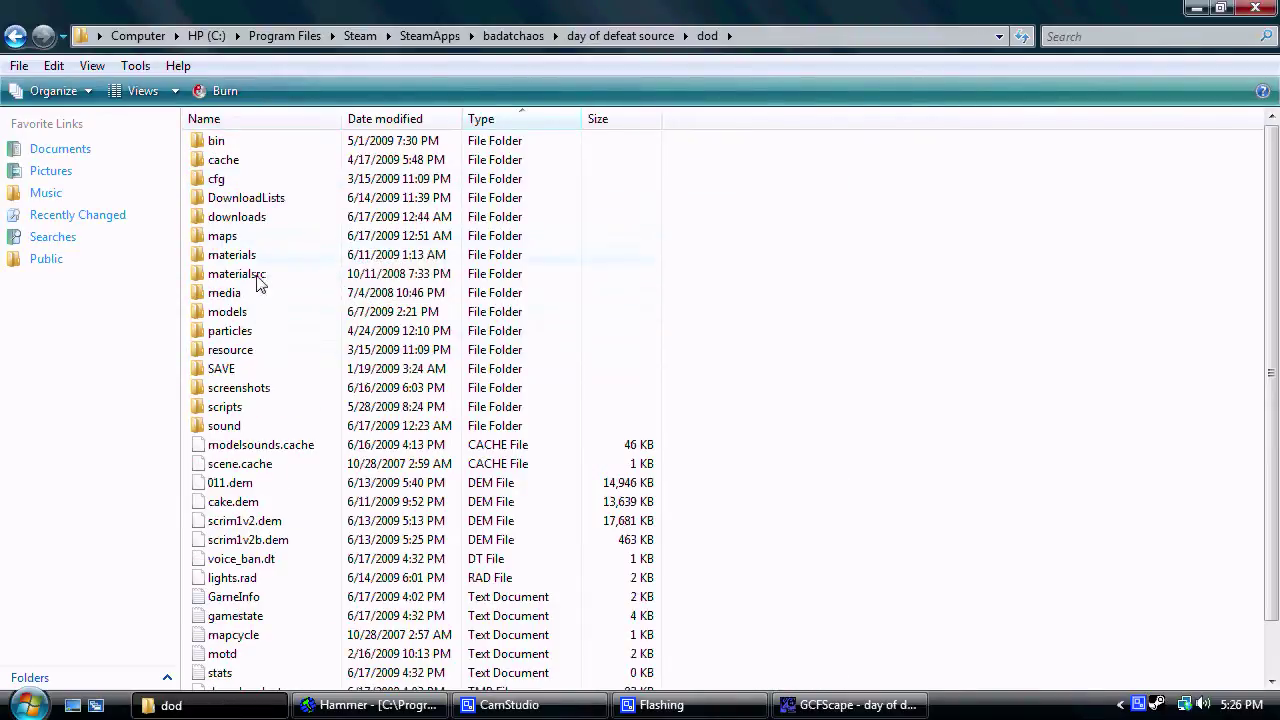
left_click(15, 36)
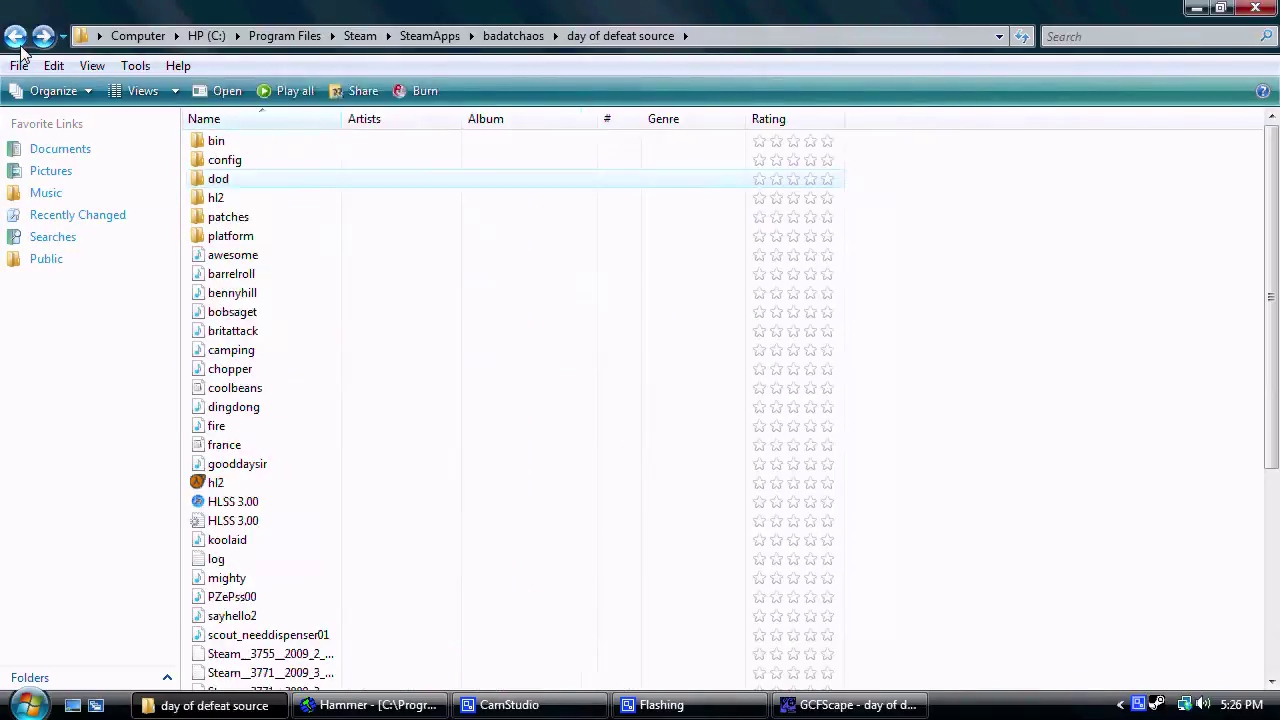
left_click(16, 38)
left_click(16, 38)
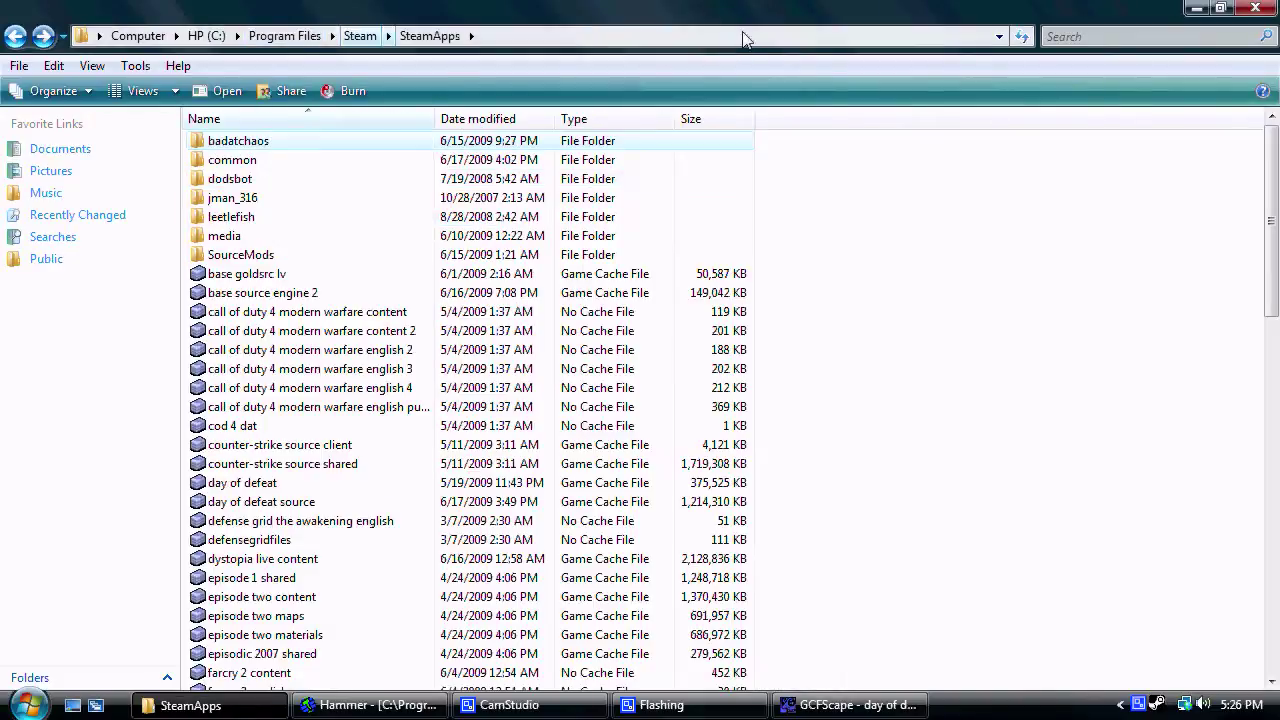
Switch back to GCFScape and open the wood folder inside the dod materials
left_click(851, 706)
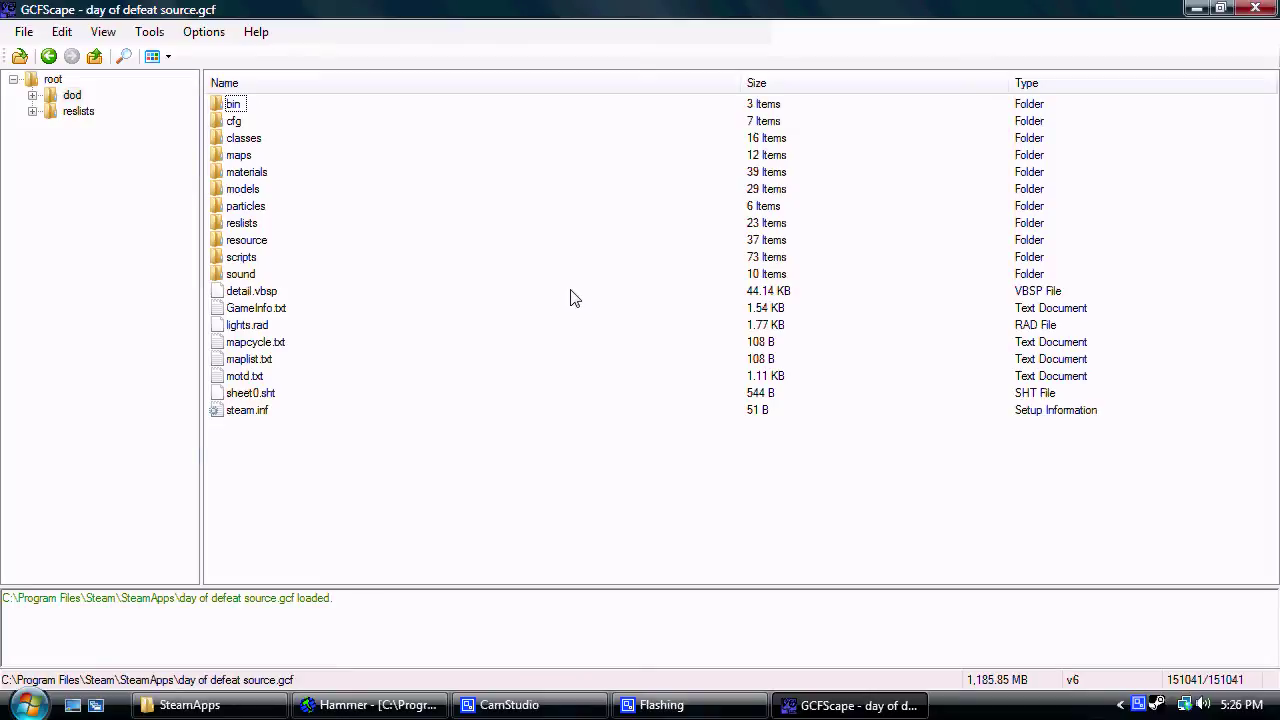
double_click(246, 173)
scroll(277, 245, "down", 3)
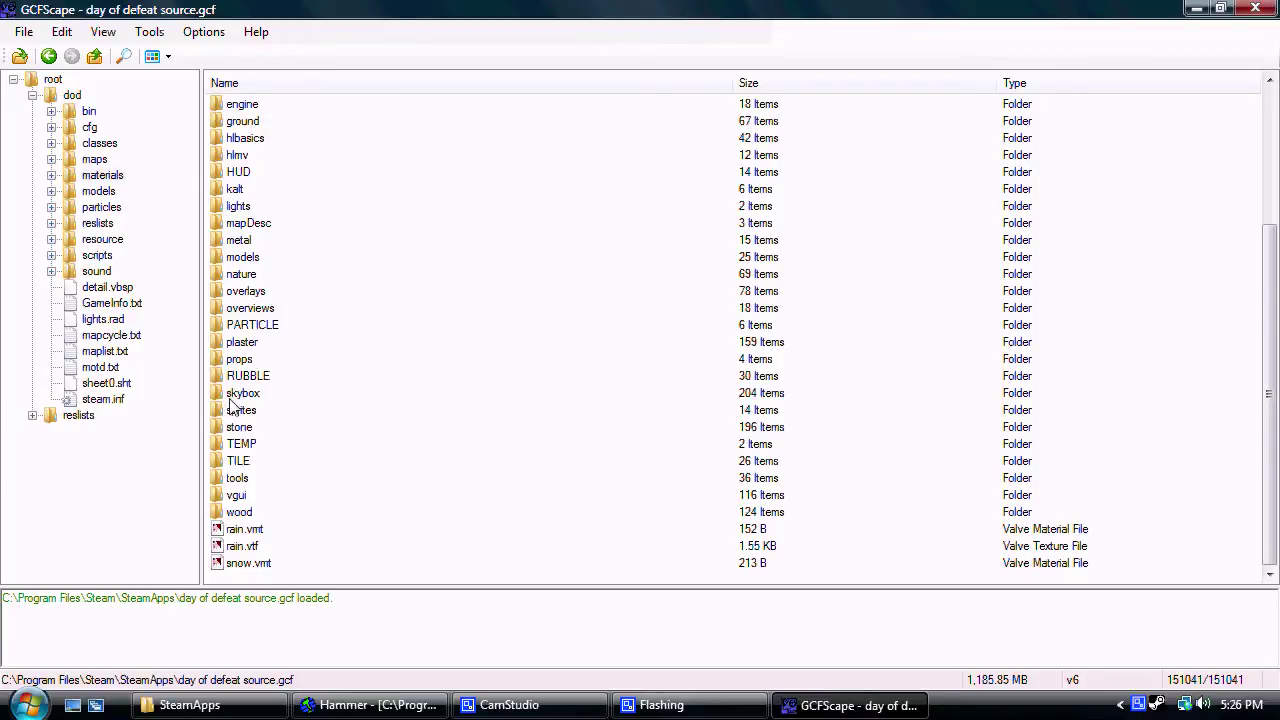
double_click(240, 512)
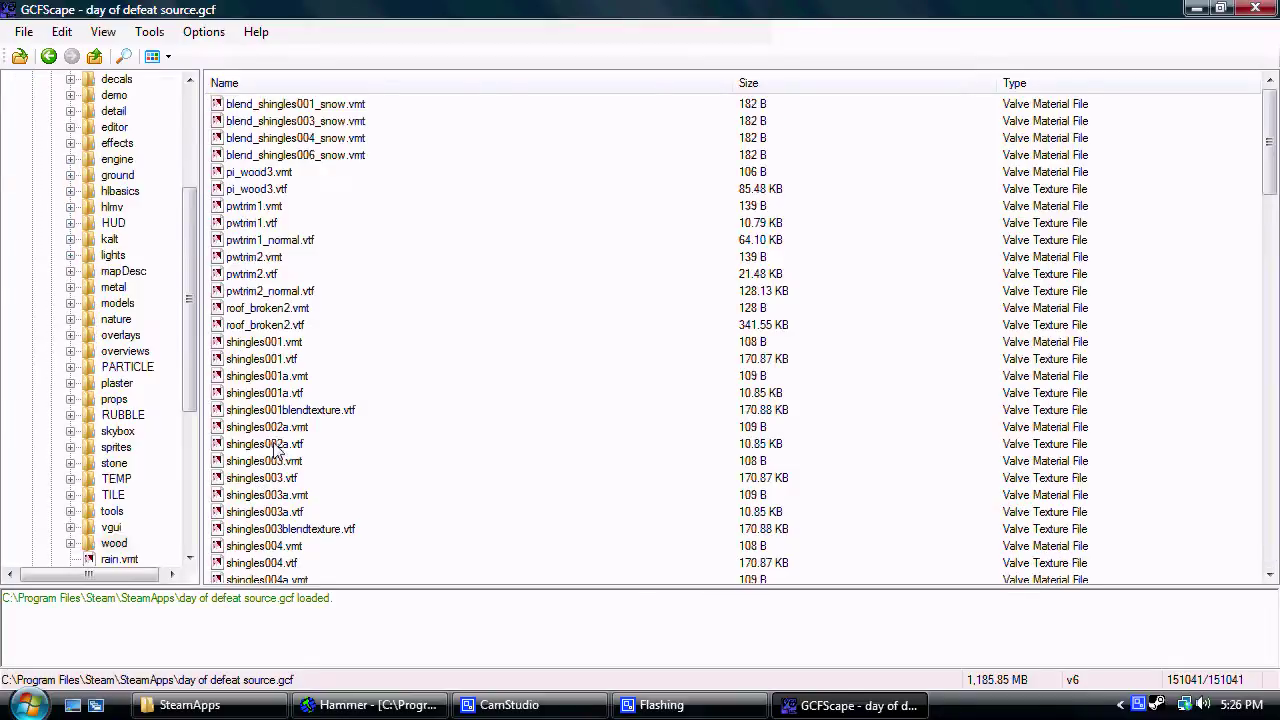
Preview the roof_broken2.vtf and pi_wood3.vtf textures, close them, and look through the rest of the wood folder
double_click(273, 331)
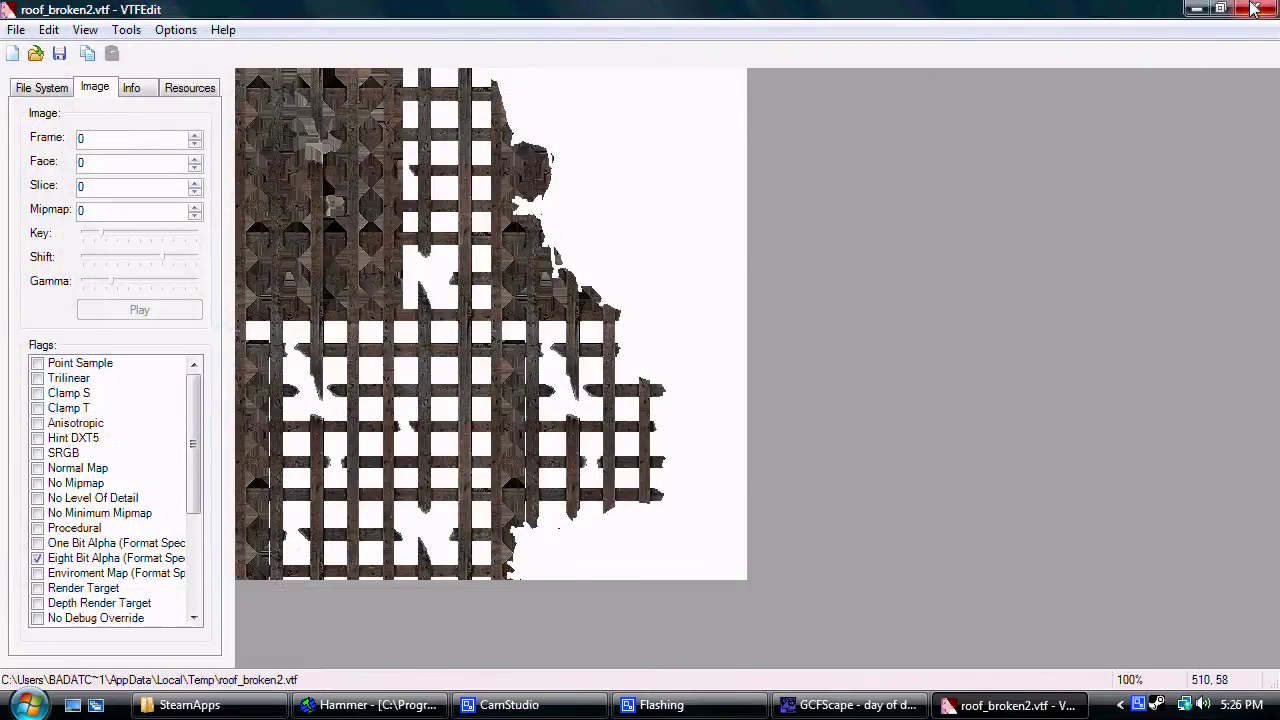
left_click(1253, 8)
double_click(256, 190)
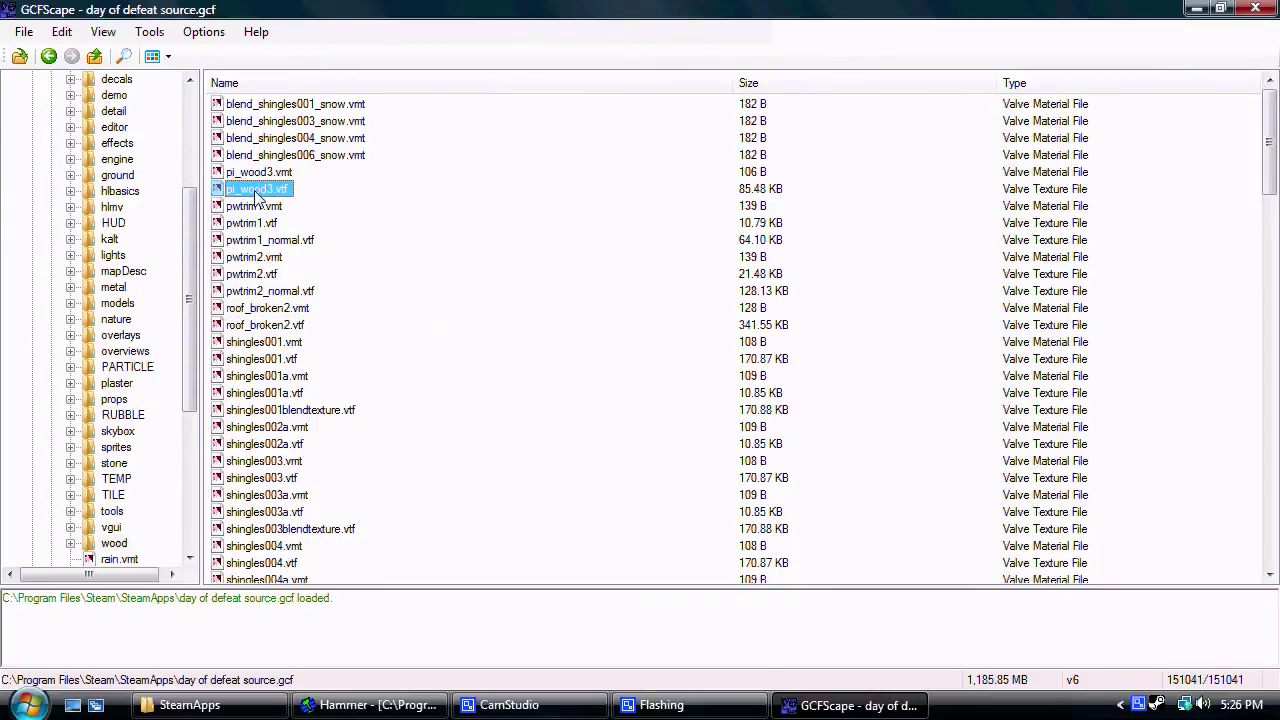
left_click(1253, 8)
scroll(533, 413, "down", 8)
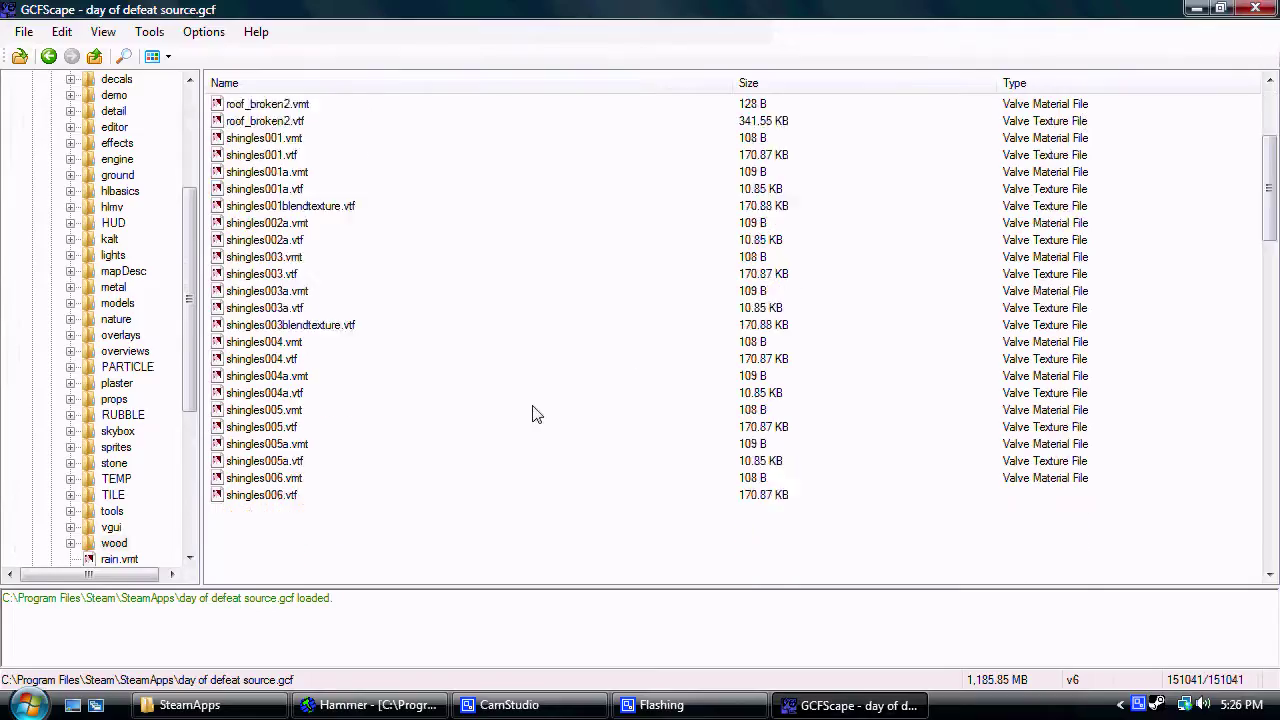
scroll(533, 413, "down", 6)
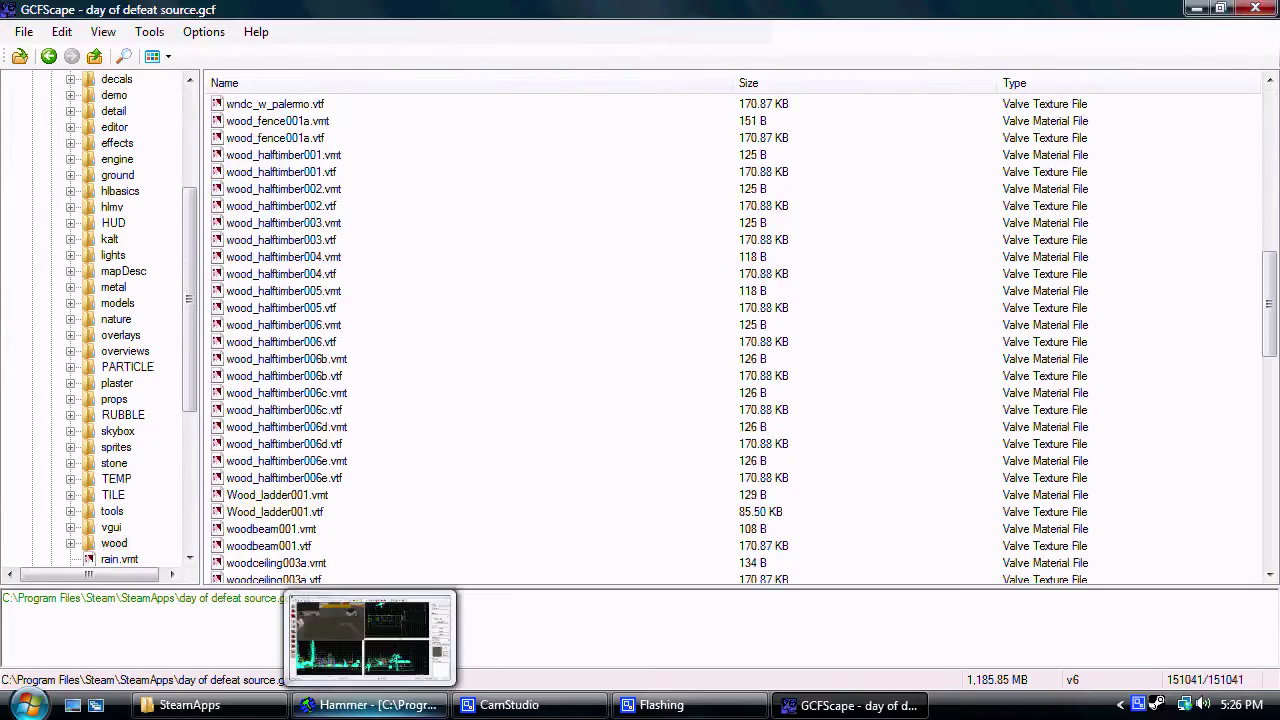
Switch to Hammer and inspect the trench's rocky walls up close in the 3D view
left_click(370, 705)
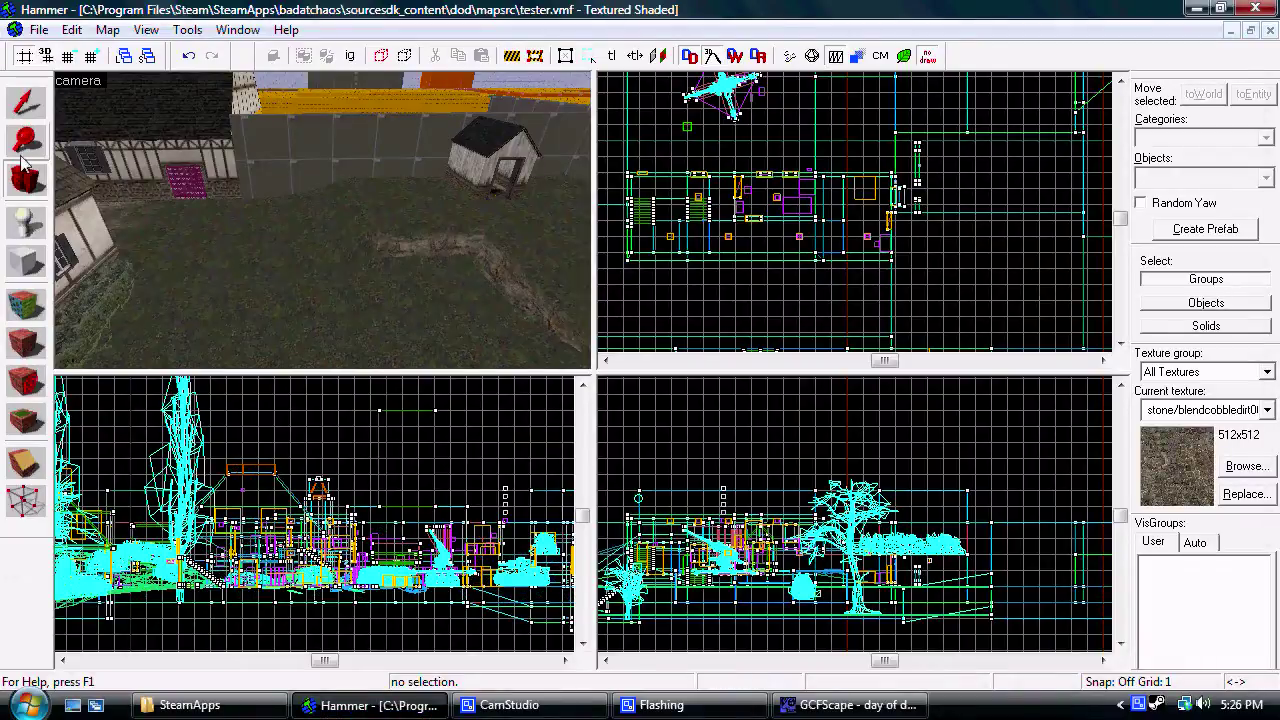
key("z")
key("w")
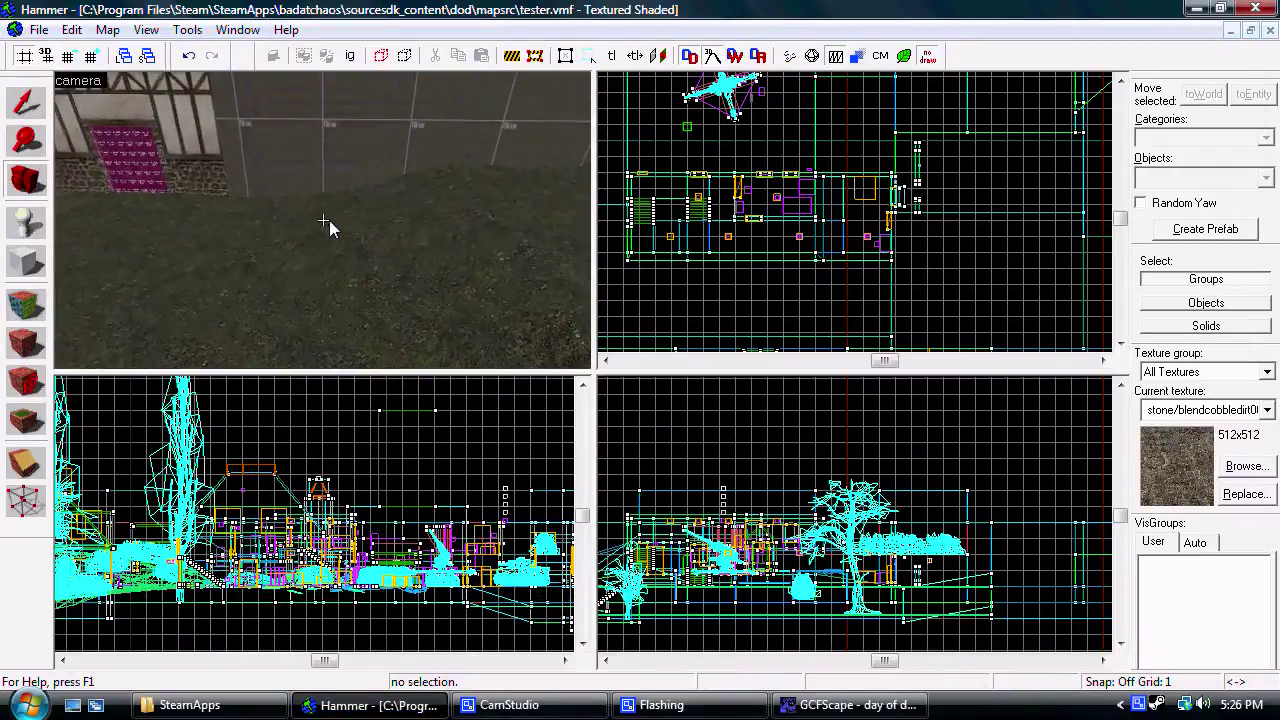
key("w")
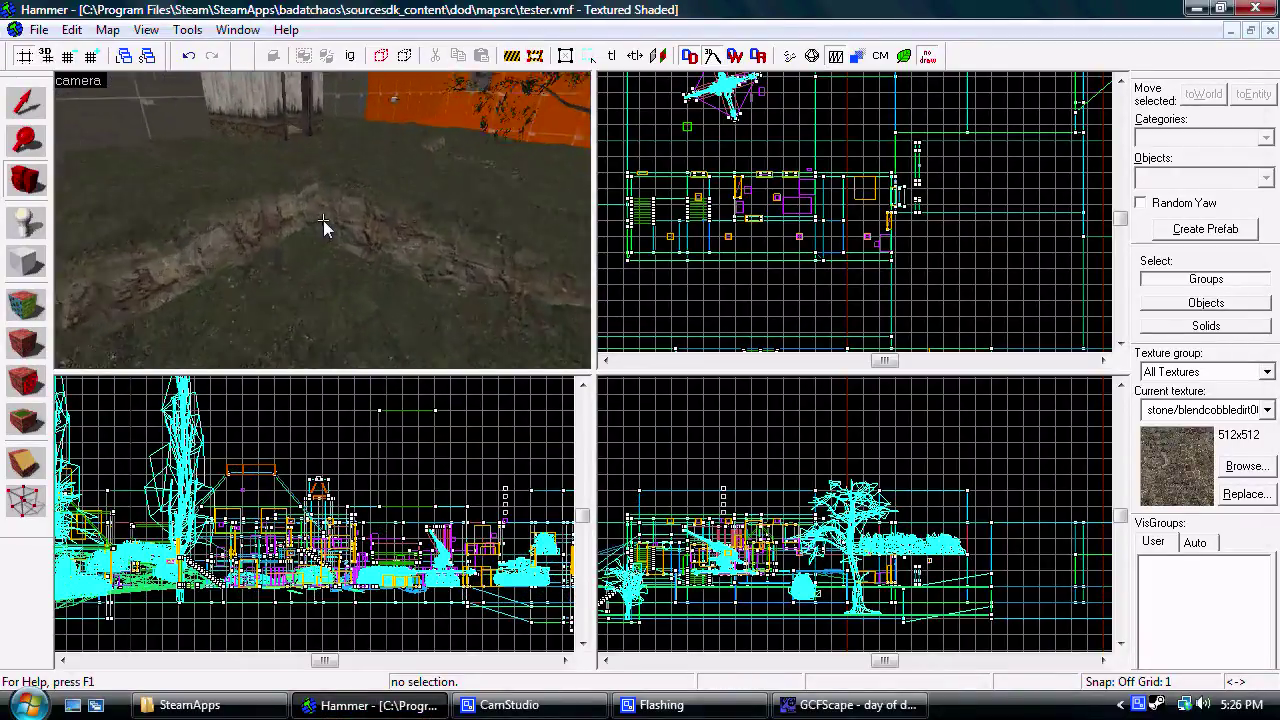
key("w")
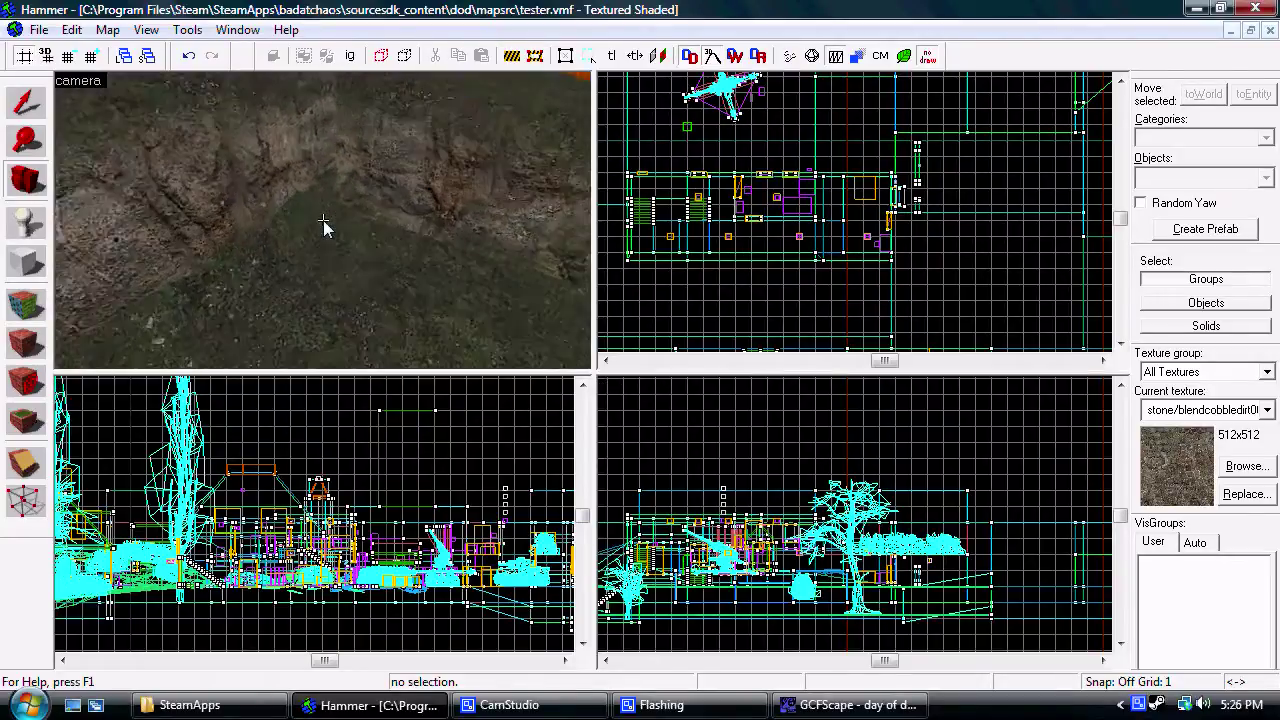
Select the trench's side wall brush, select the ground brush behind the trench, and inspect the trench corner
key("shift+s")
left_click(374, 200)
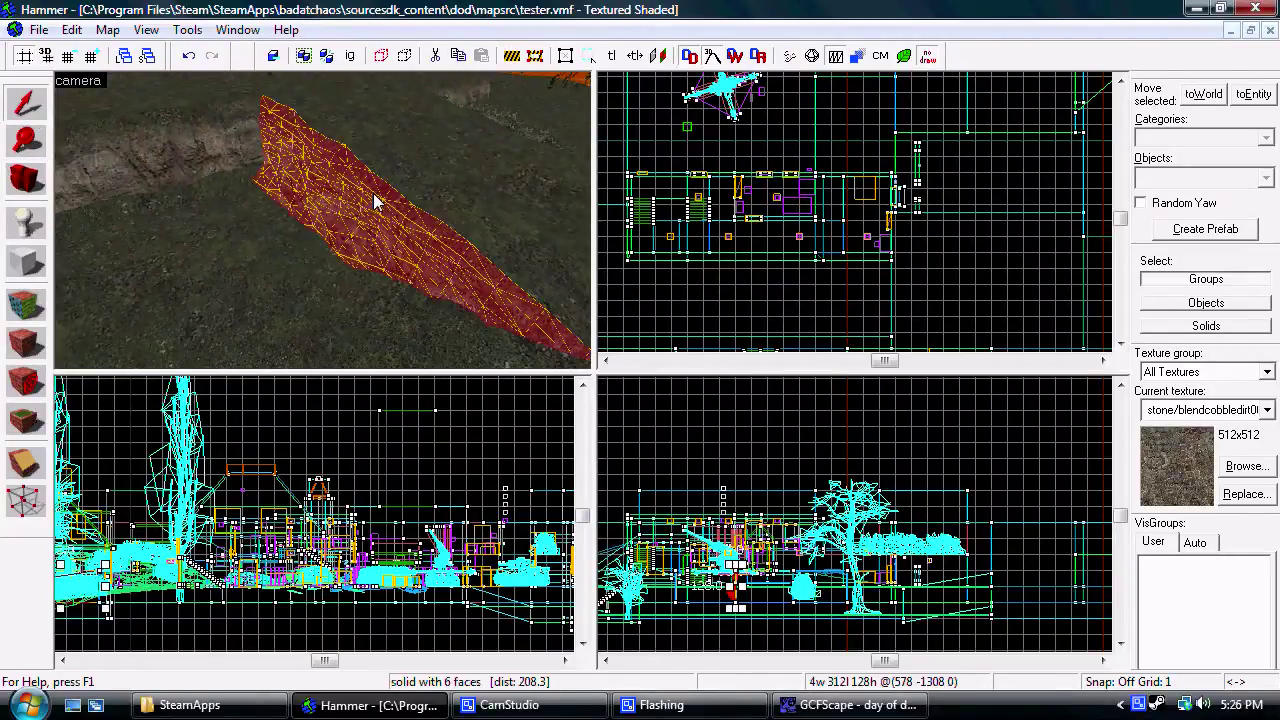
key("s")
left_click(219, 96)
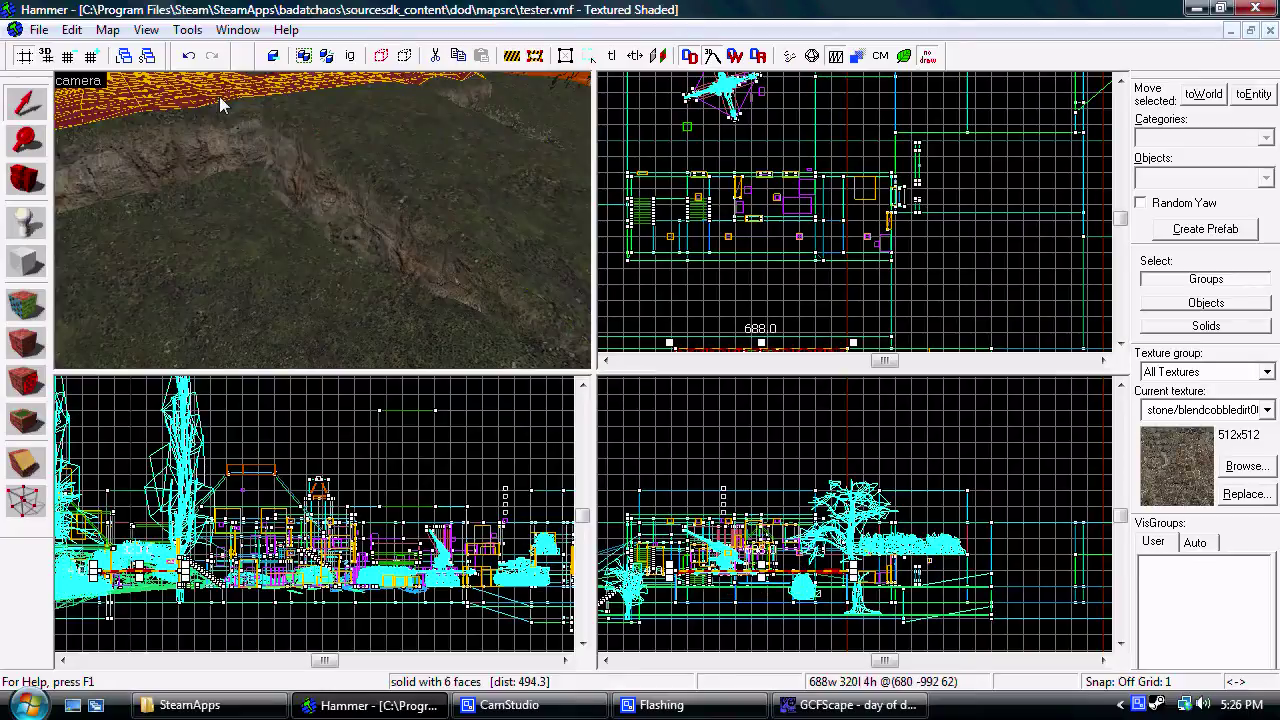
left_click(22, 178)
key("w")
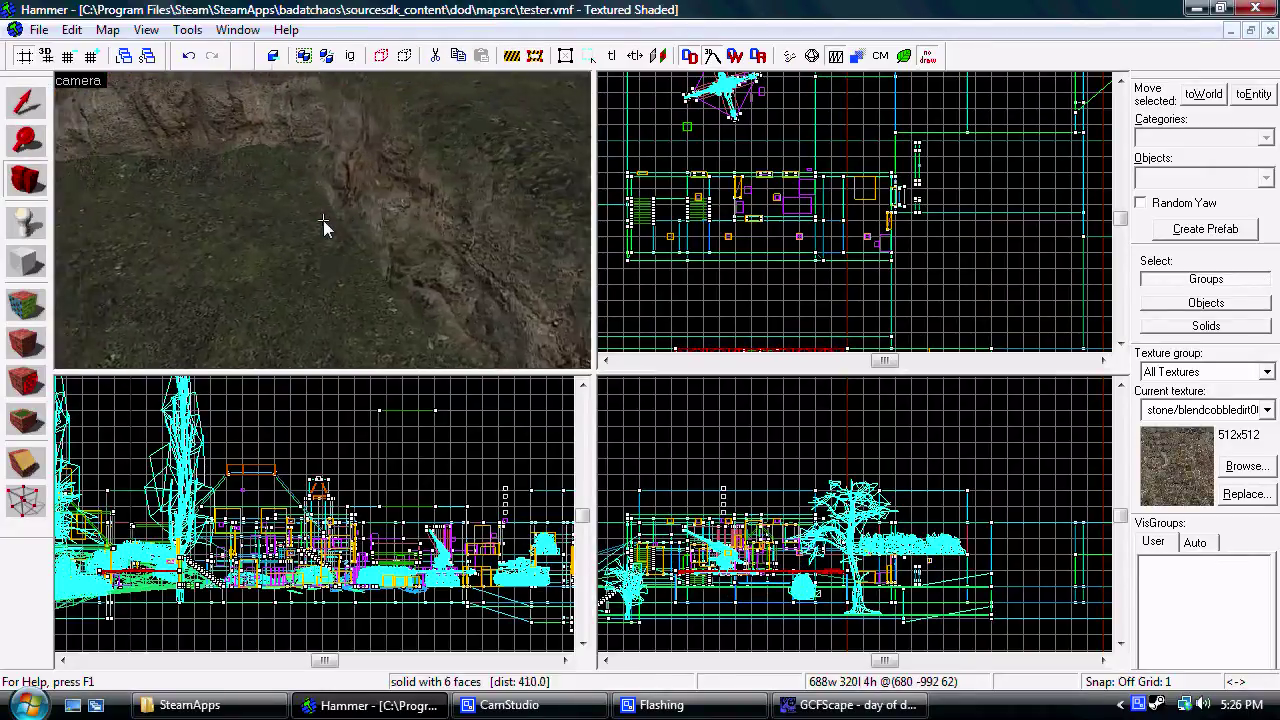
Inspect the trench and the blended rocky face at its corner up close in the 3D view
key("s")
key("w")
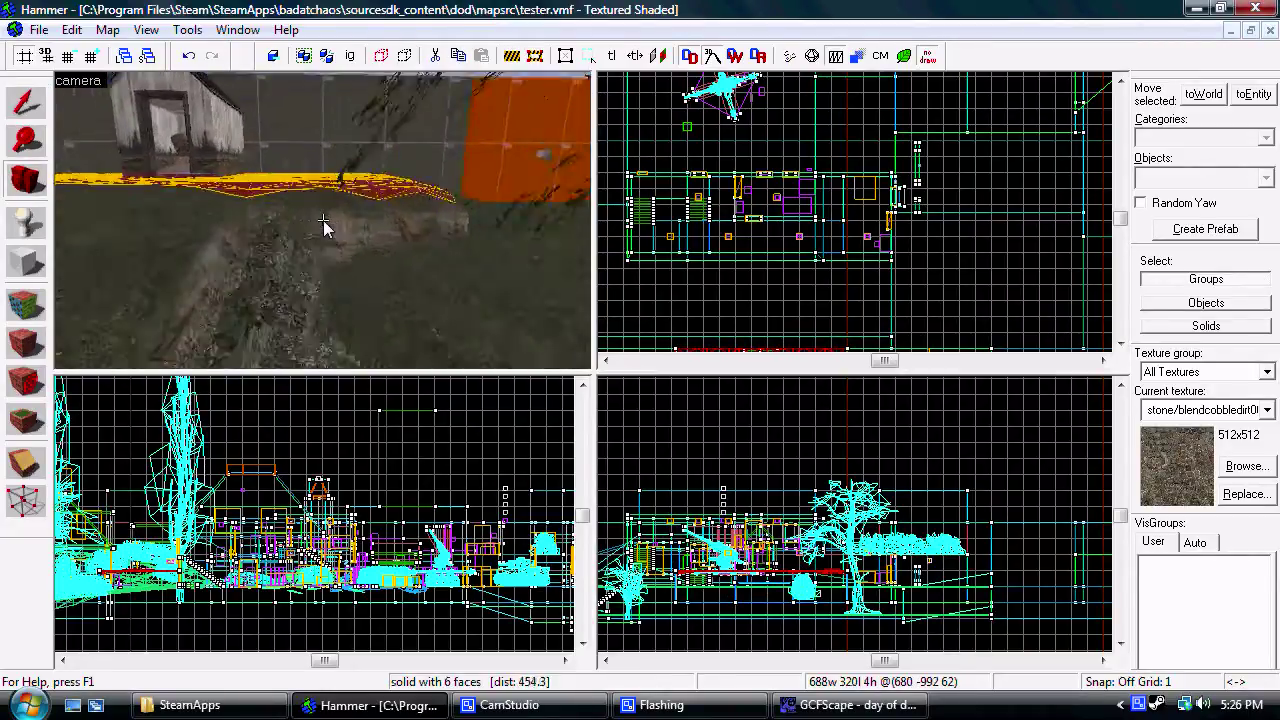
left_click_drag(323, 220, 101, 210)
key("d")
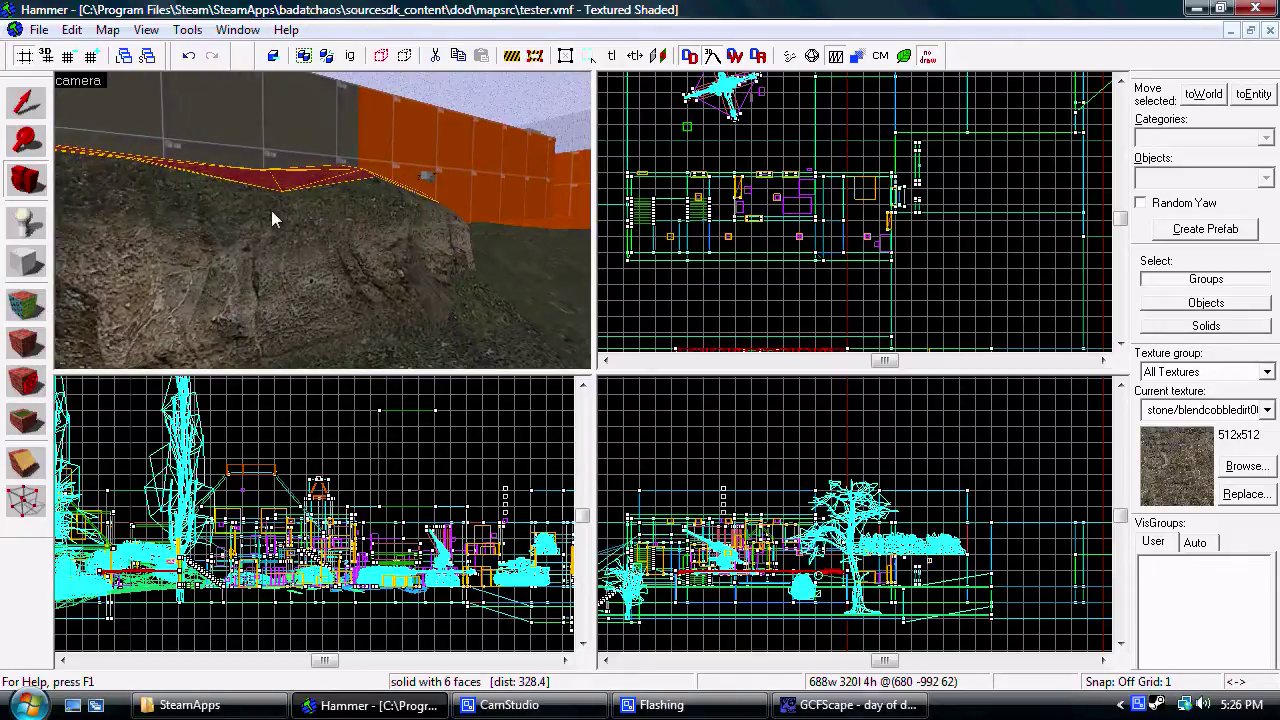
left_click_drag(501, 222, 231, 294)
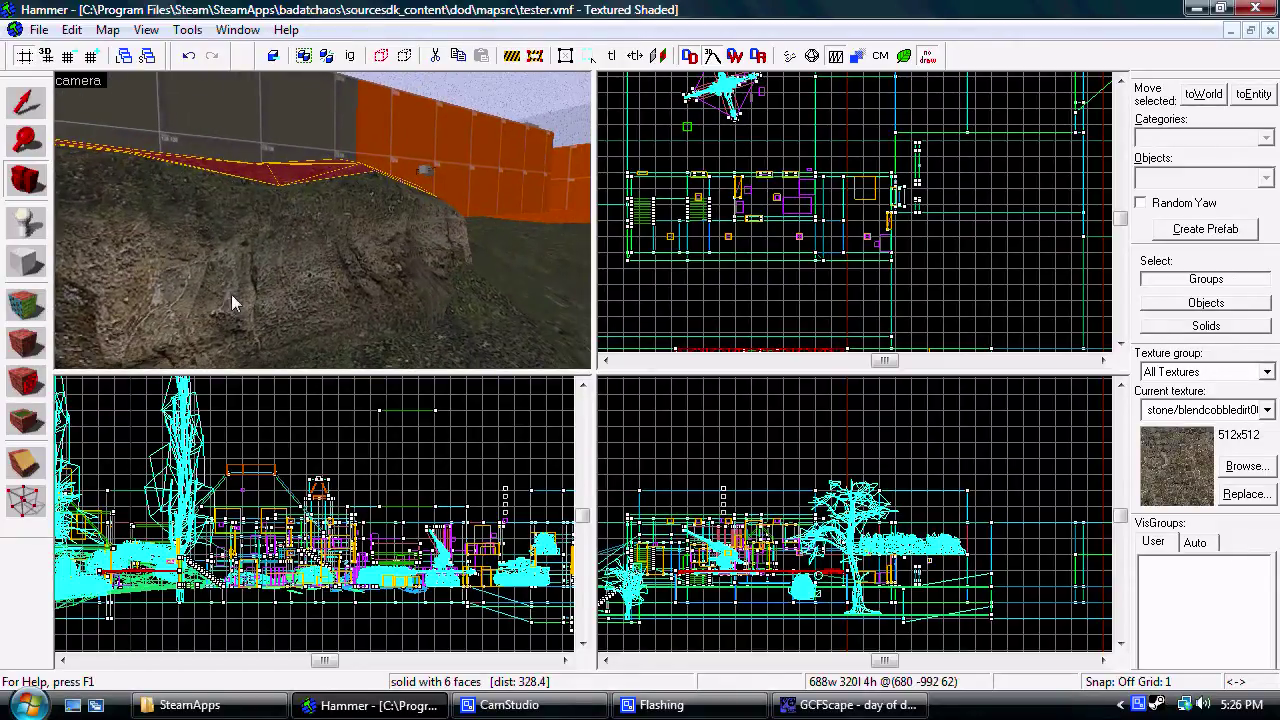
Select the orange wall brush behind the trench corner
left_click(27, 95)
left_click(442, 160)
key("s")
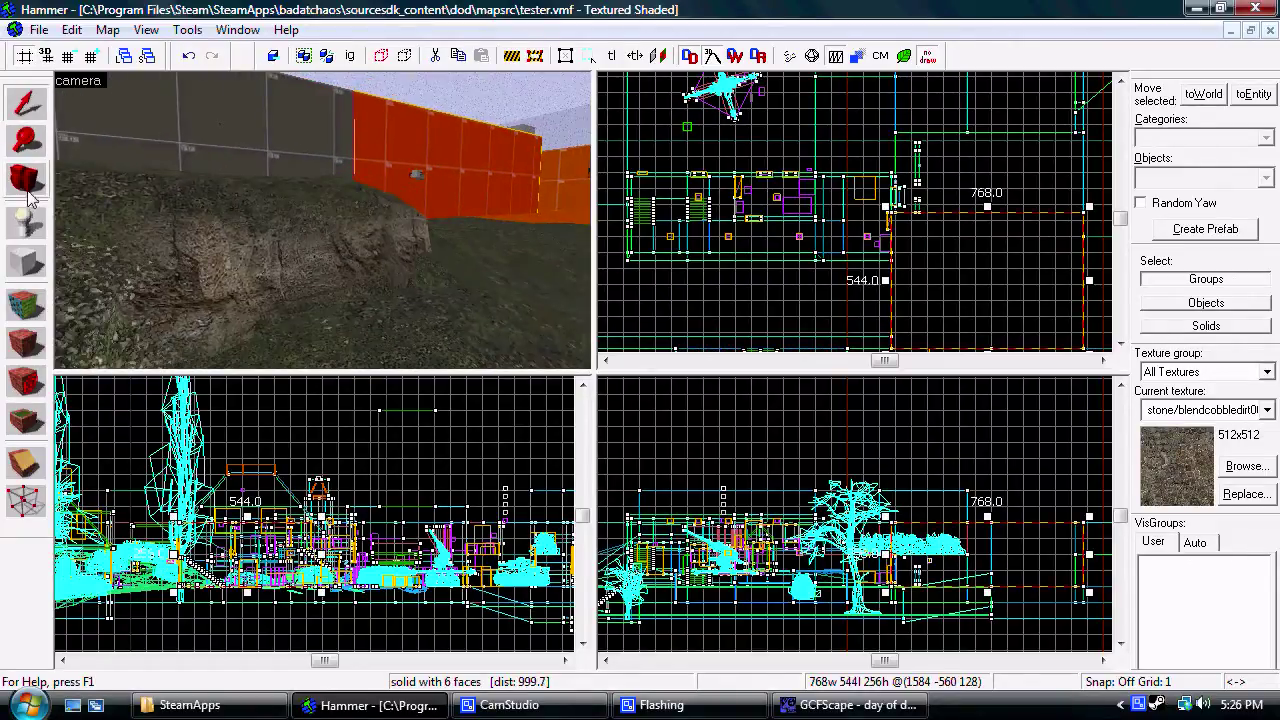
Inspect the grassy terrain leading up to the half-timbered building in the 3D view
left_click(28, 188)
left_click_drag(323, 220, 323, 221)
key("s")
key("w")
key("w")
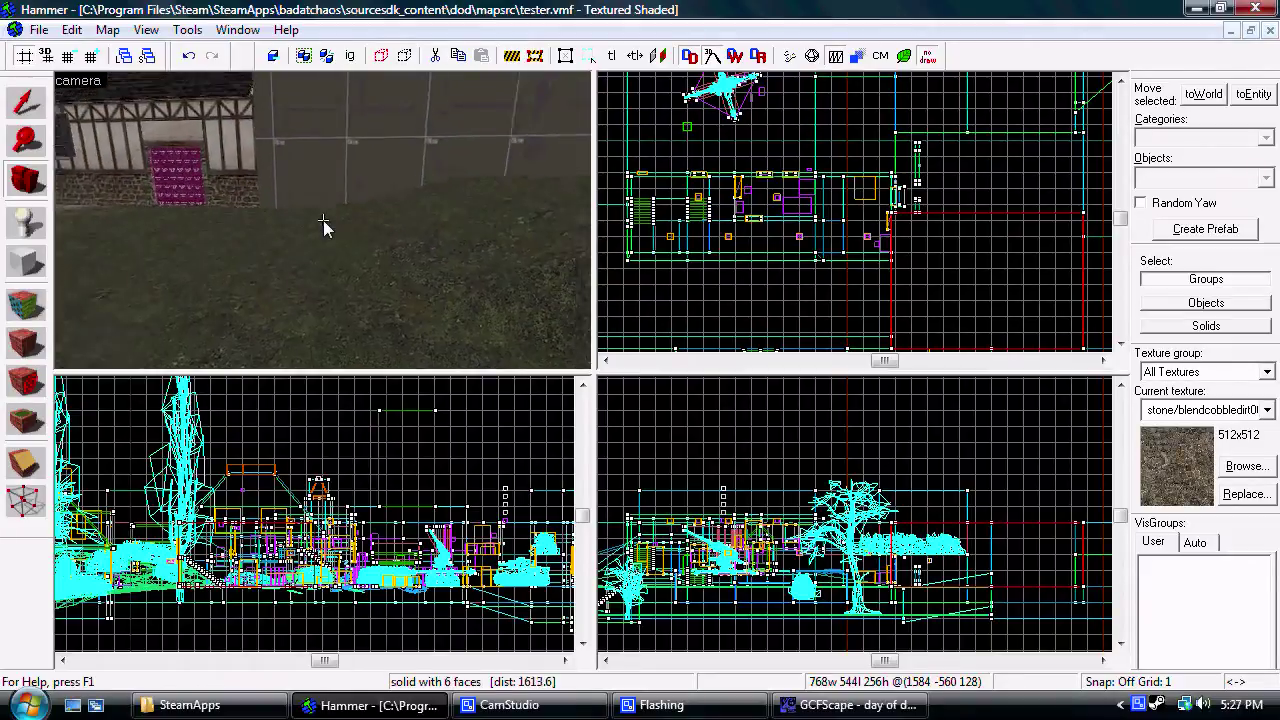
left_click_drag(323, 220, 323, 220)
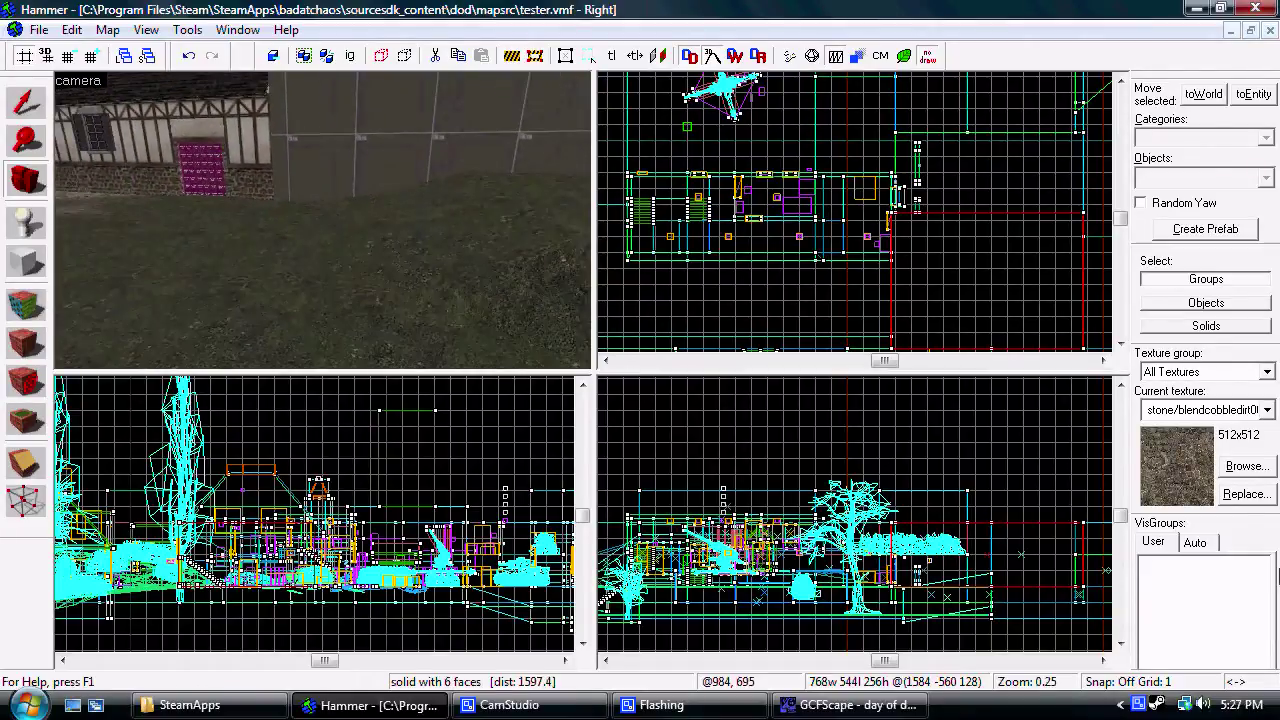
Open the texture browser with the dirt filter and select the te/blendgrassdirt_bv texture
left_click(1238, 468)
left_click(614, 250)
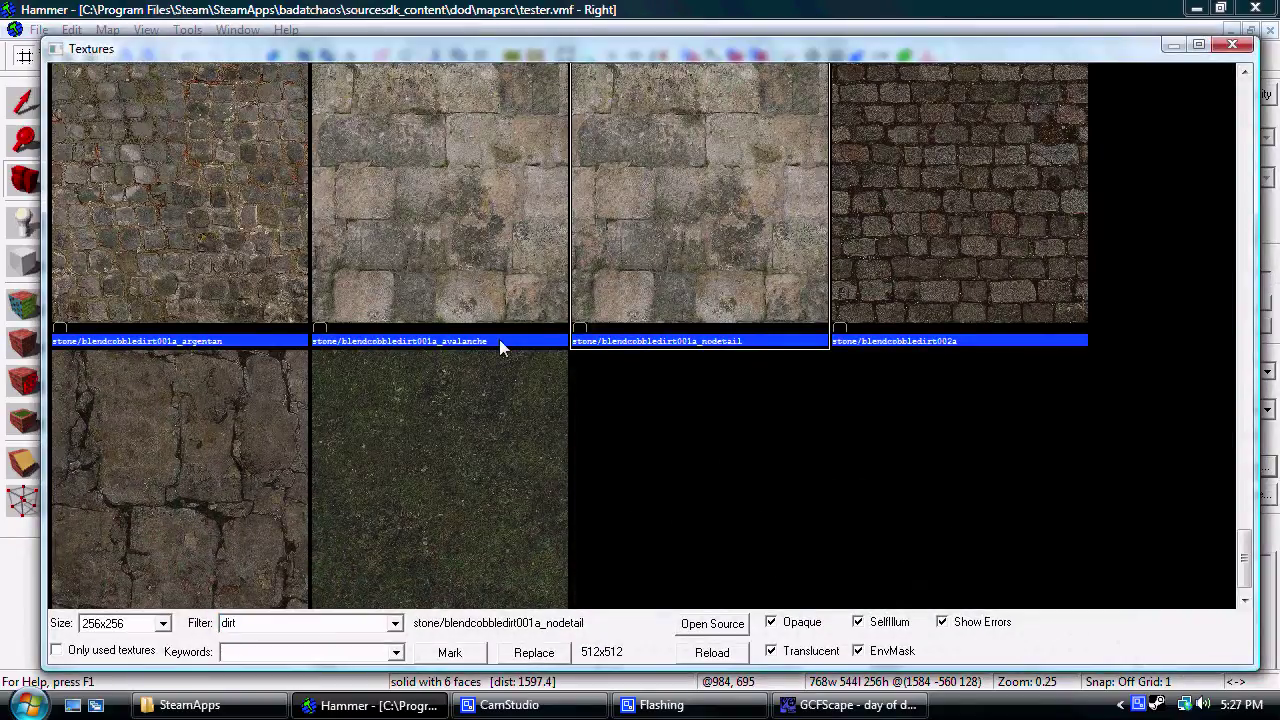
scroll(500, 341, "down", 1)
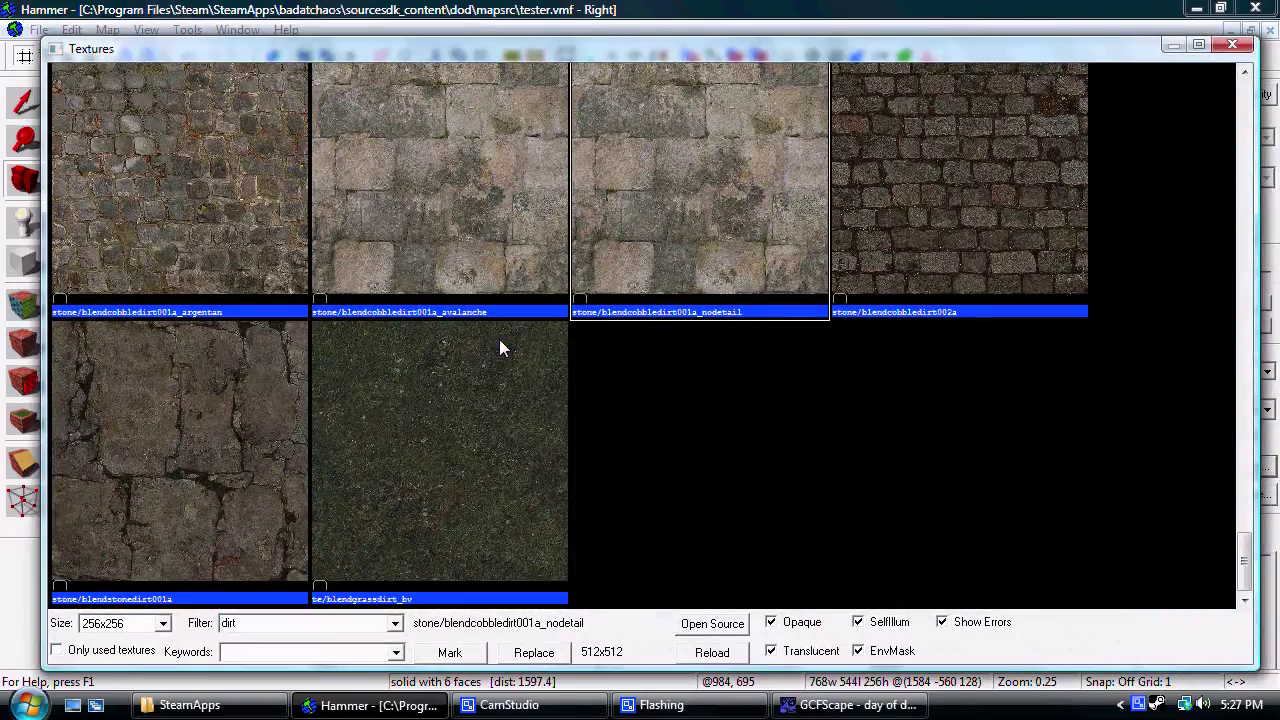
left_click(395, 652)
left_click(626, 452)
left_click(509, 441)
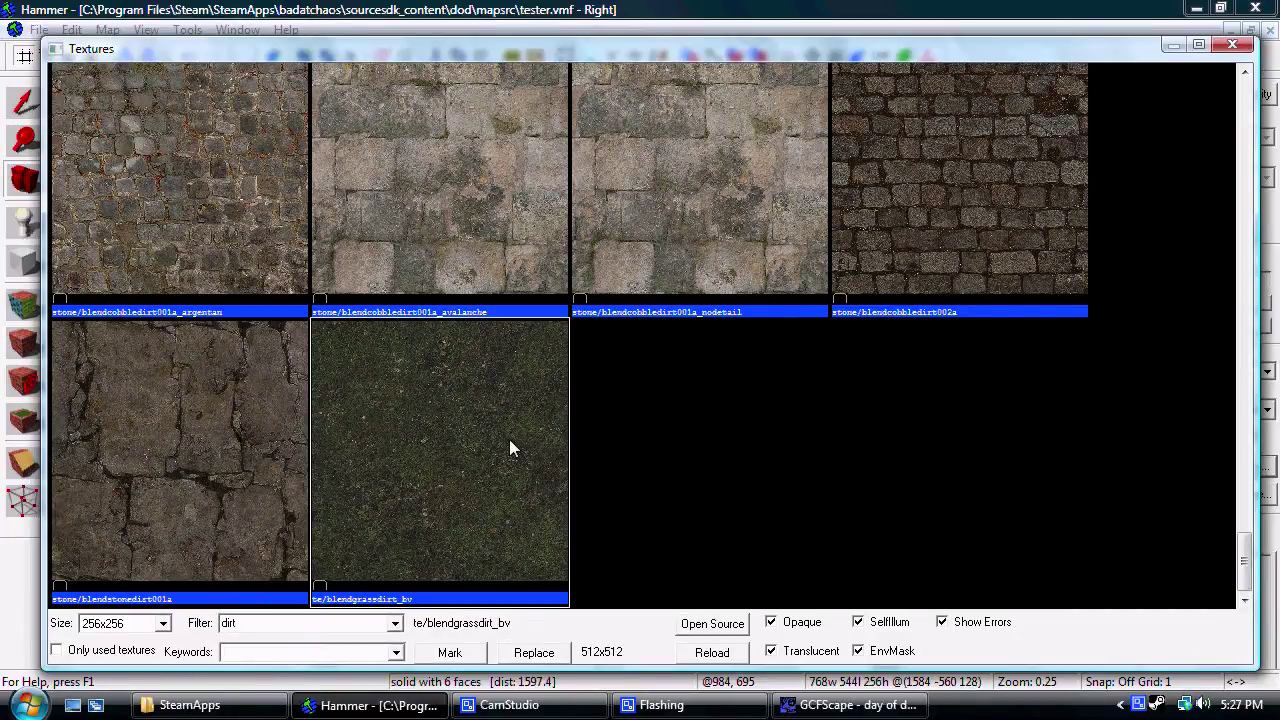
Select stone/blendcobbledirt001a_avalanche and look through the remaining dirt textures up to the nature blends
scroll(509, 439, "up", 3)
left_click(485, 484)
scroll(485, 484, "up", 10)
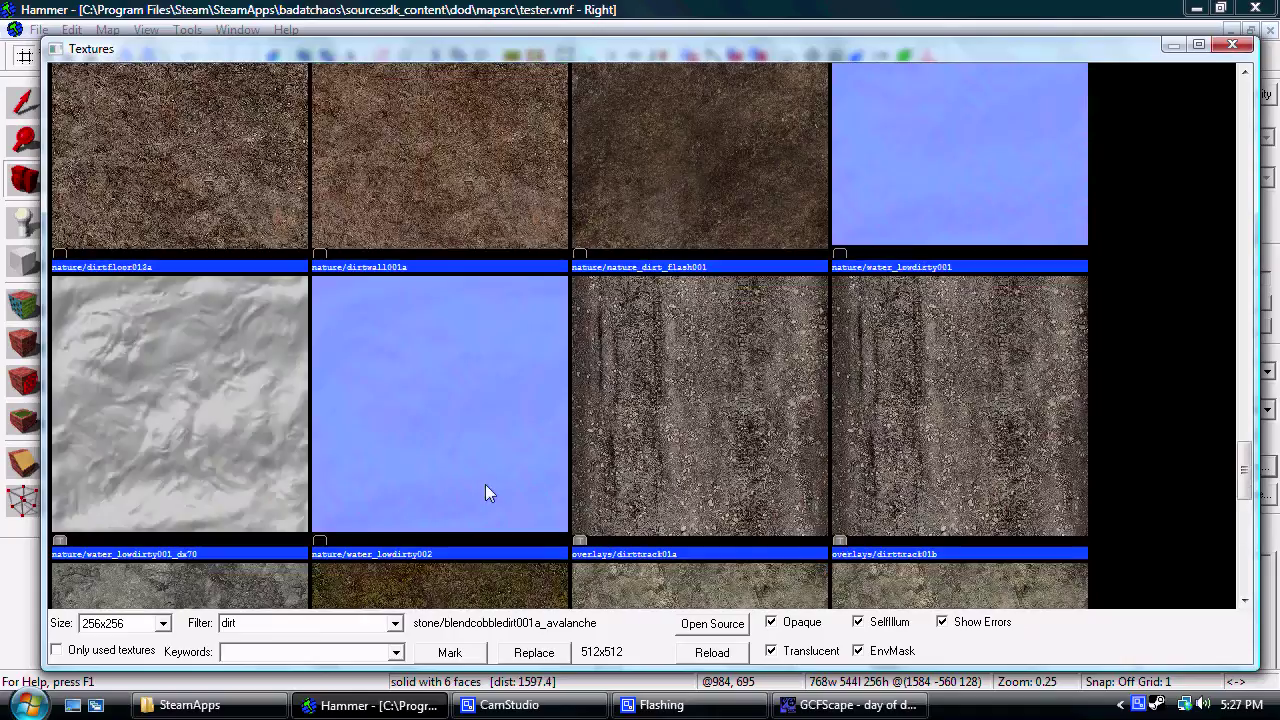
scroll(485, 484, "up", 1)
scroll(483, 484, "down", 2)
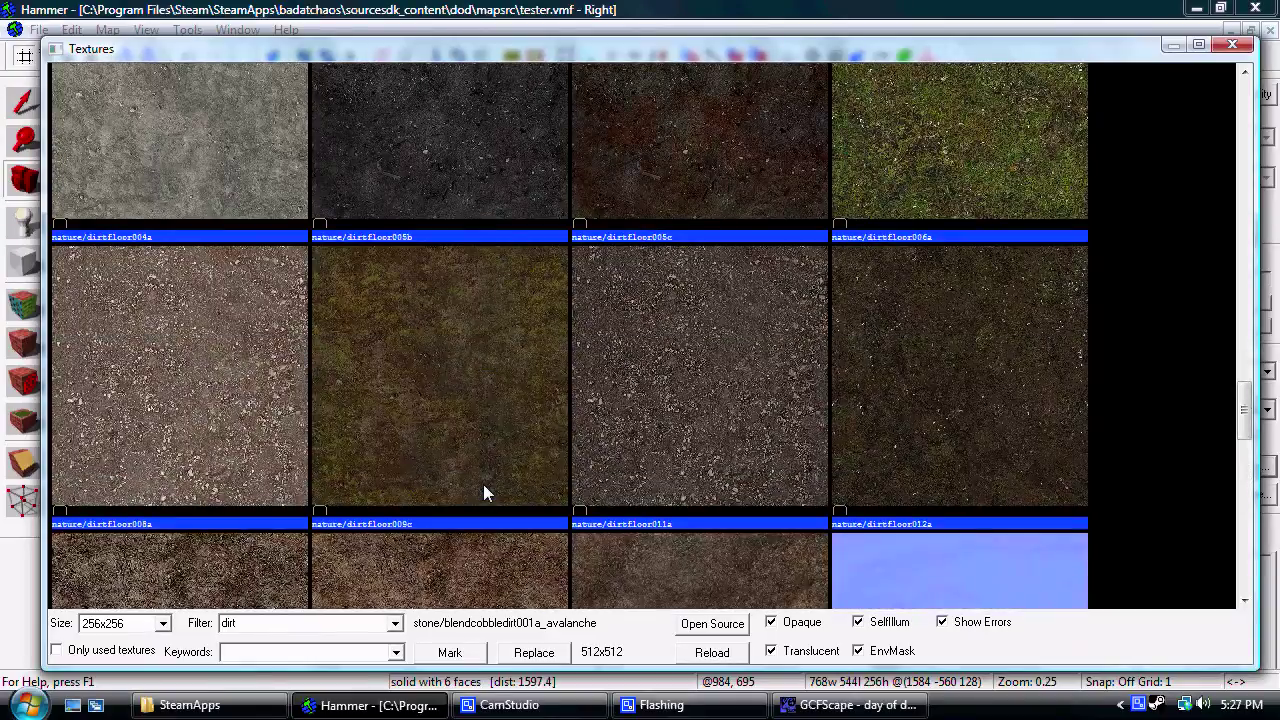
scroll(483, 484, "up", 4)
scroll(483, 493, "up", 10)
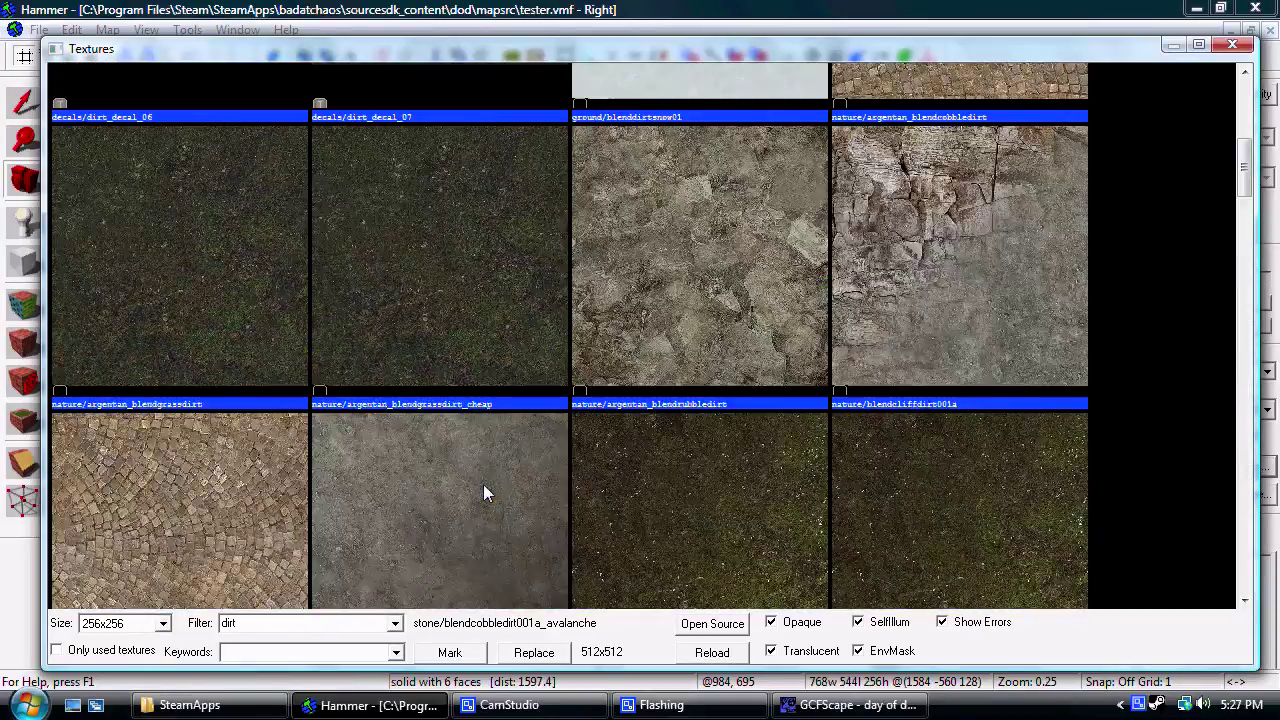
scroll(490, 470, "up", 5)
left_click(940, 357)
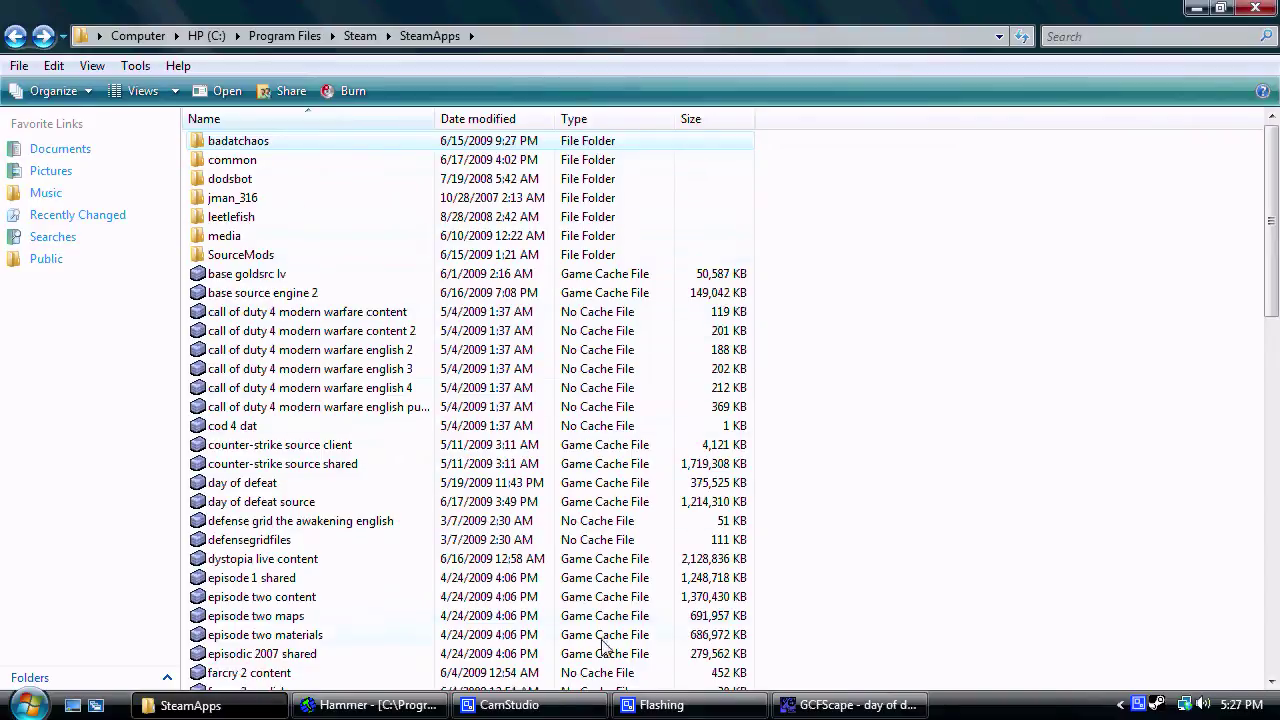
Switch to GCFScape, return to the dod folder, and look through the folders inside its materials folder
left_click(855, 705)
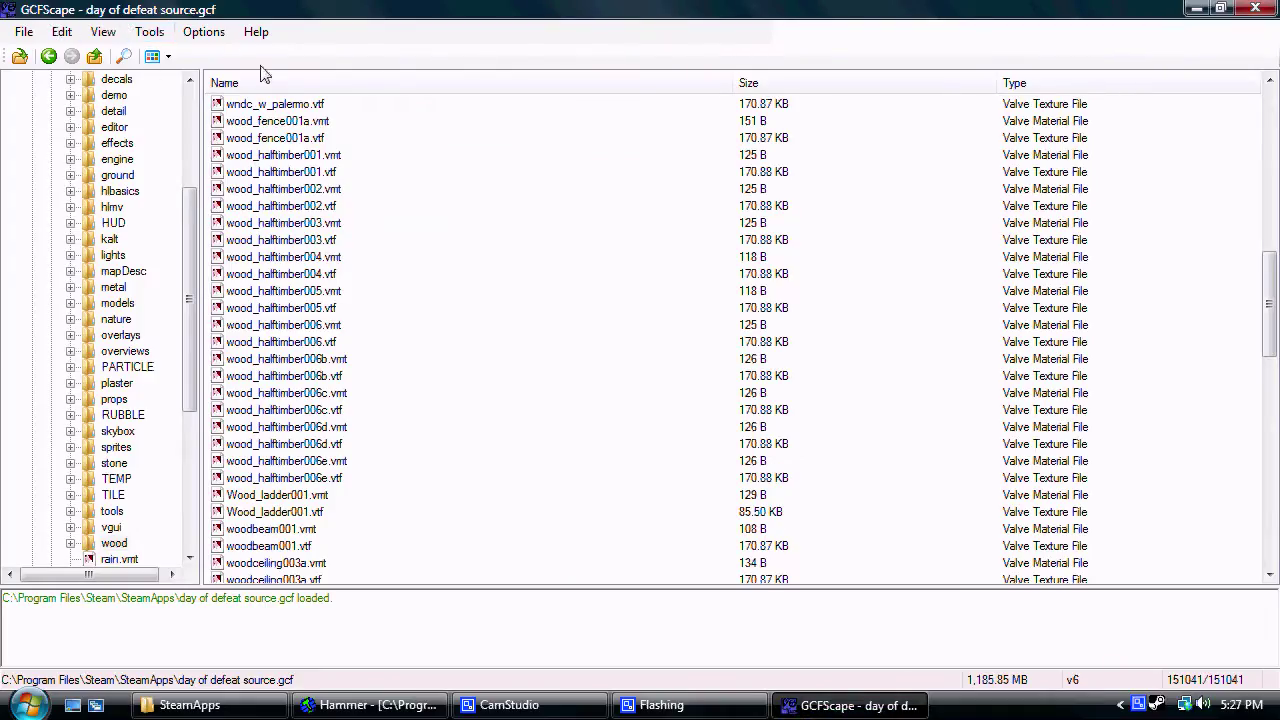
left_click(305, 330)
left_click(49, 57)
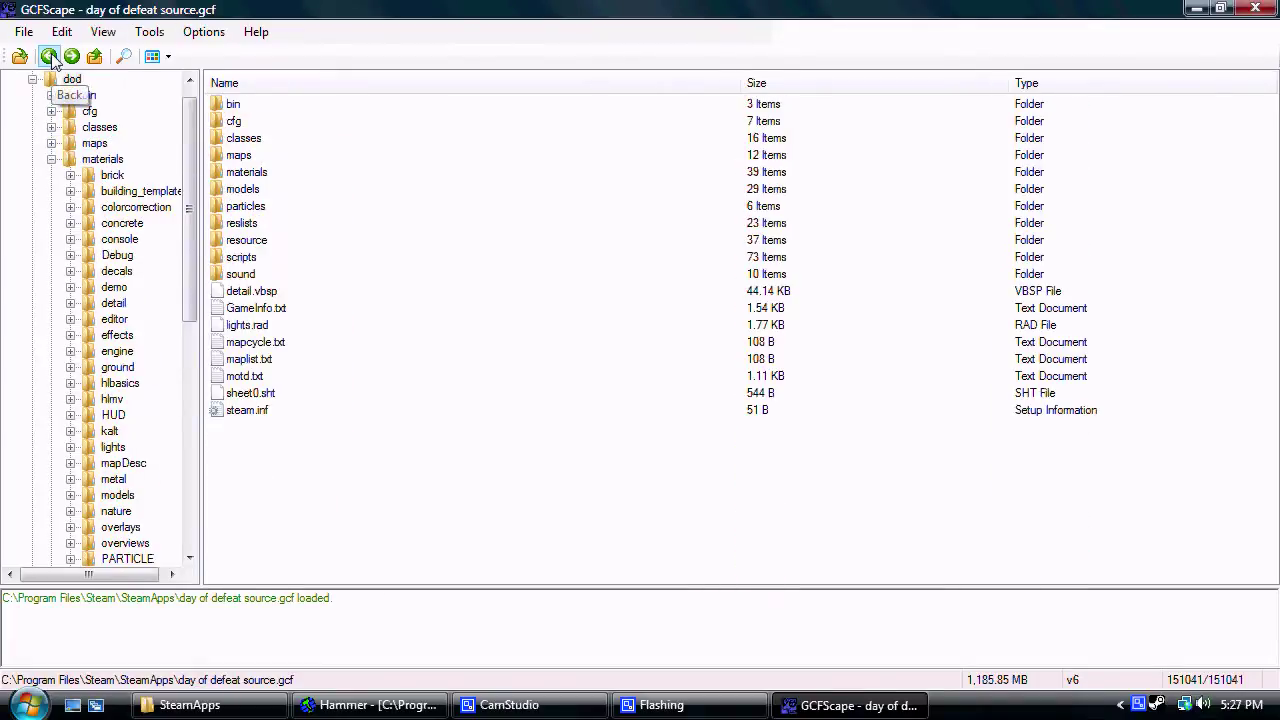
double_click(244, 175)
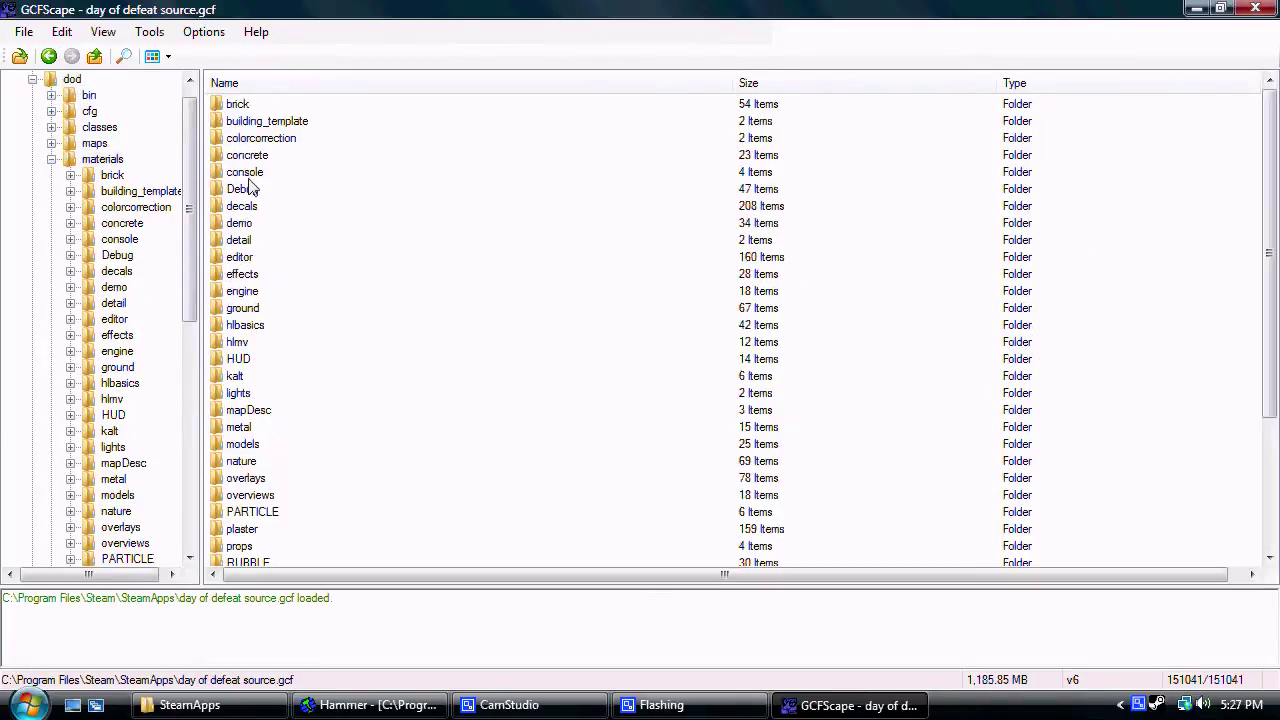
scroll(251, 444, "down", 4)
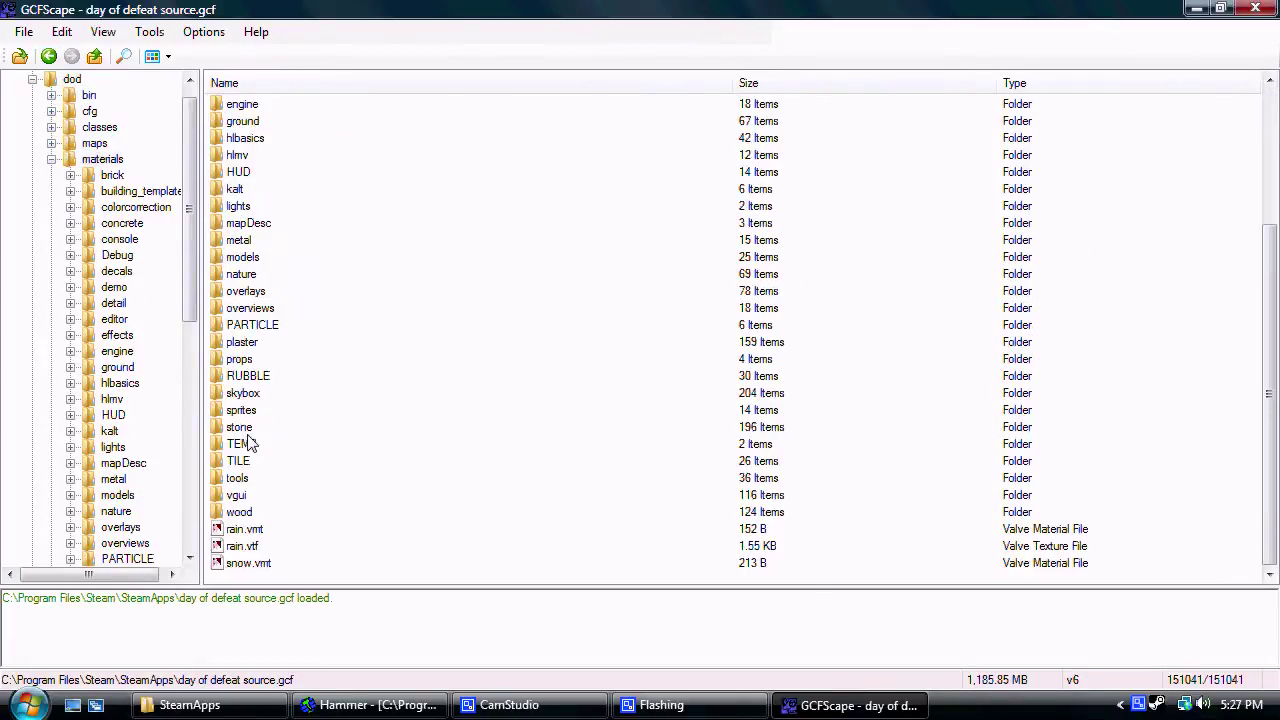
left_click(268, 381)
scroll(268, 381, "up", 4)
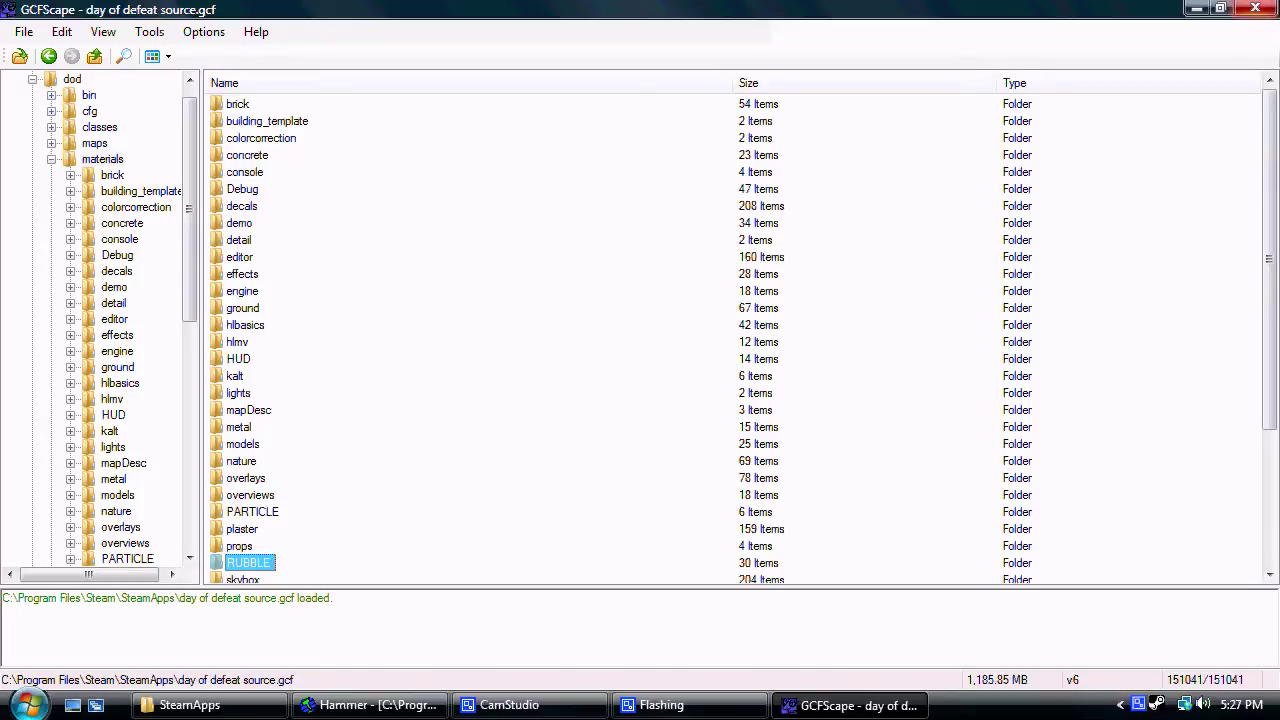
Close GCFScape and reopen the day of defeat source cache file from the SteamApps folder
left_click(1255, 9)
left_click(365, 705)
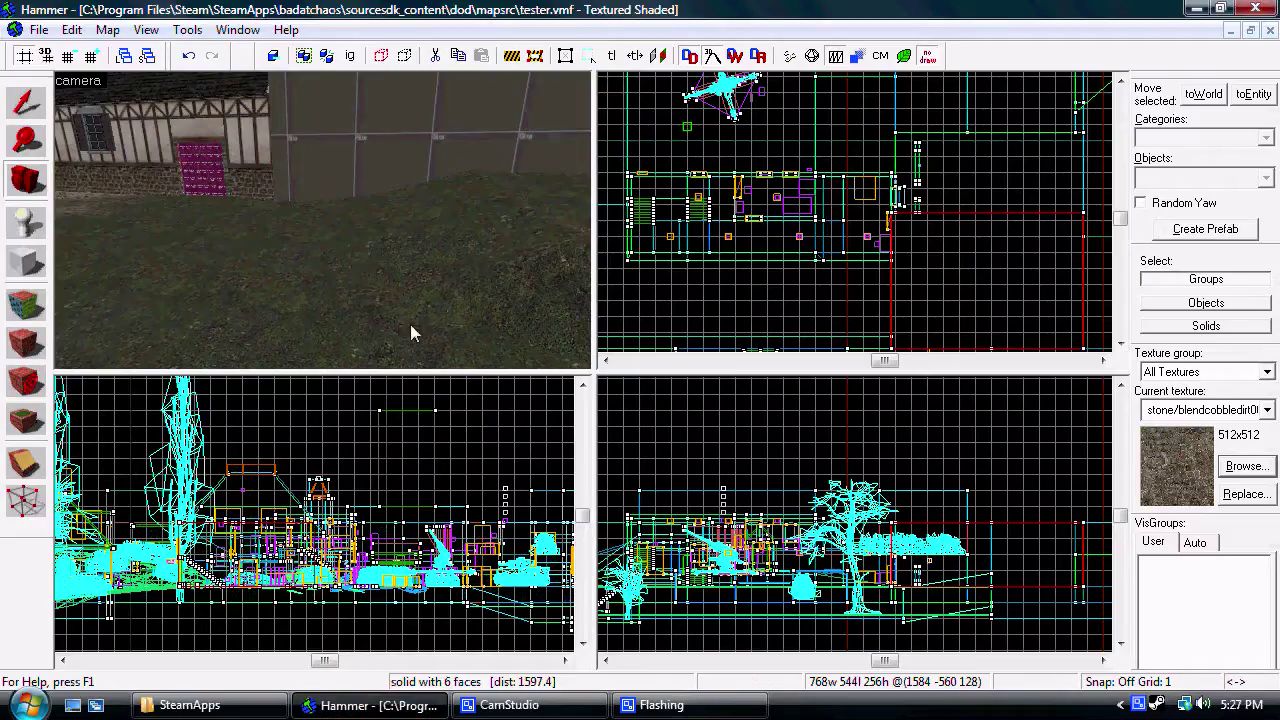
left_click(190, 705)
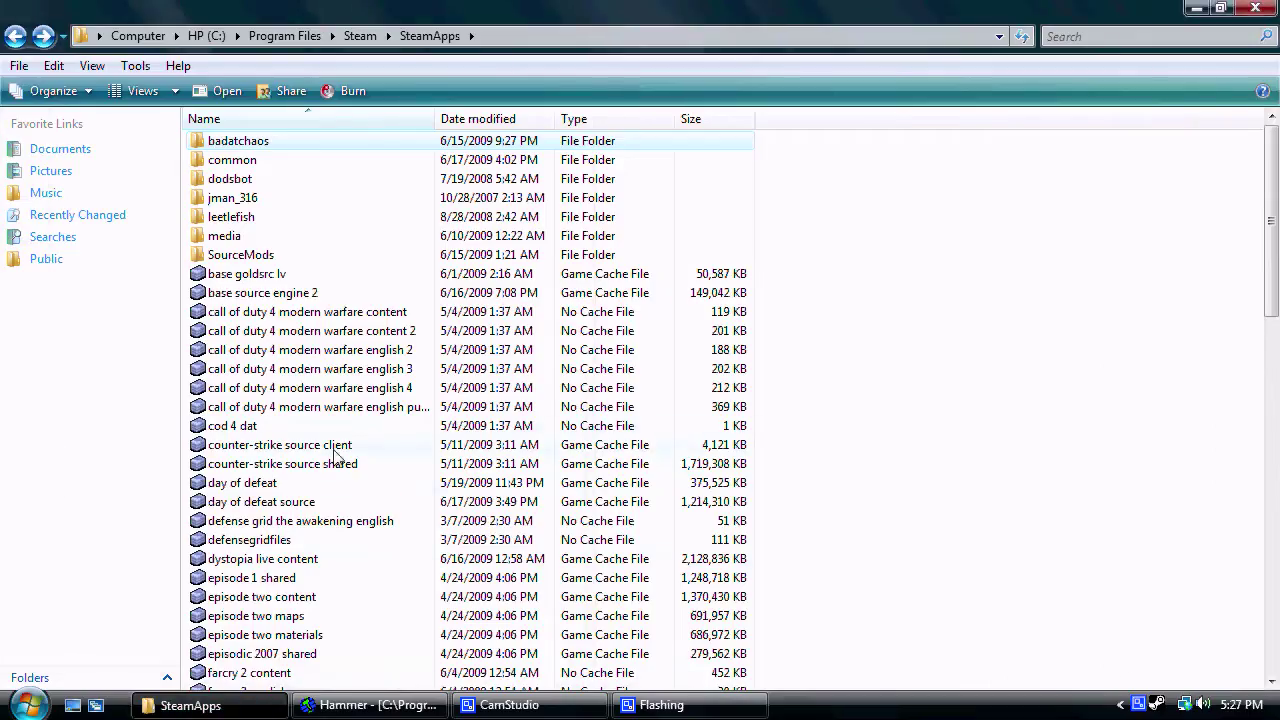
double_click(338, 503)
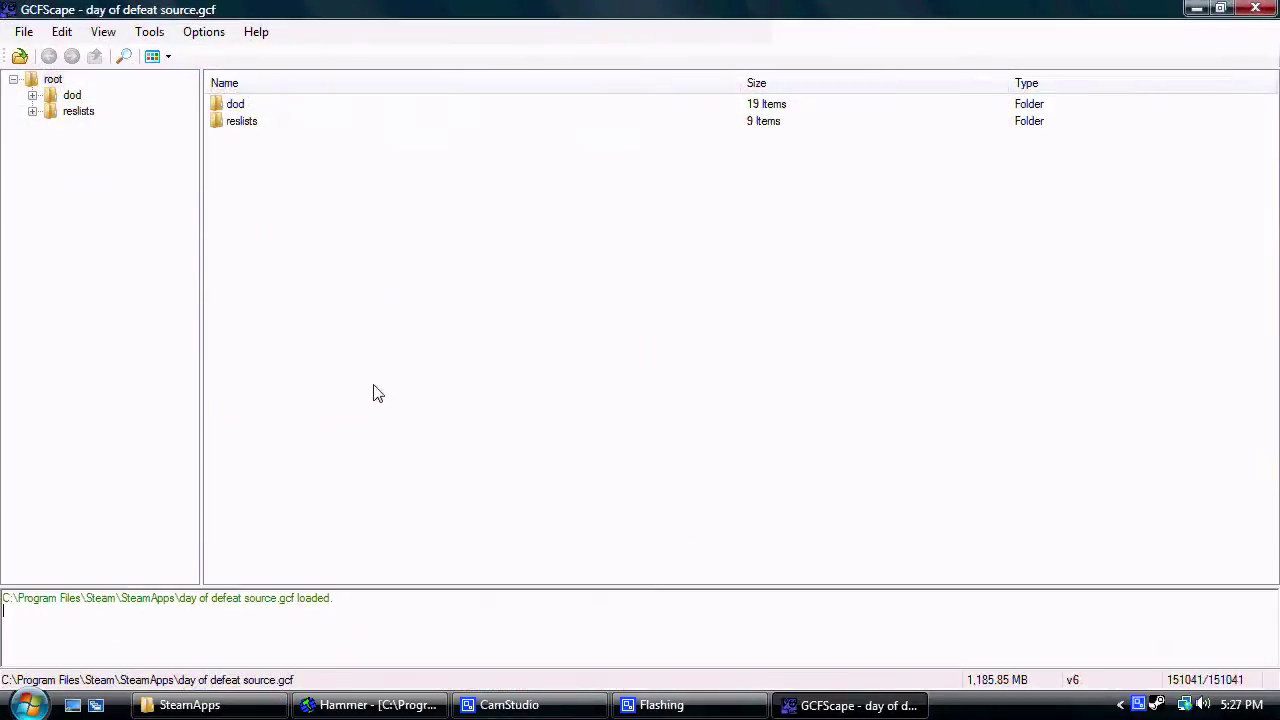
Open the source materials cache file from the SteamApps folder and look through its hl2 materials folders
left_click(1195, 9)
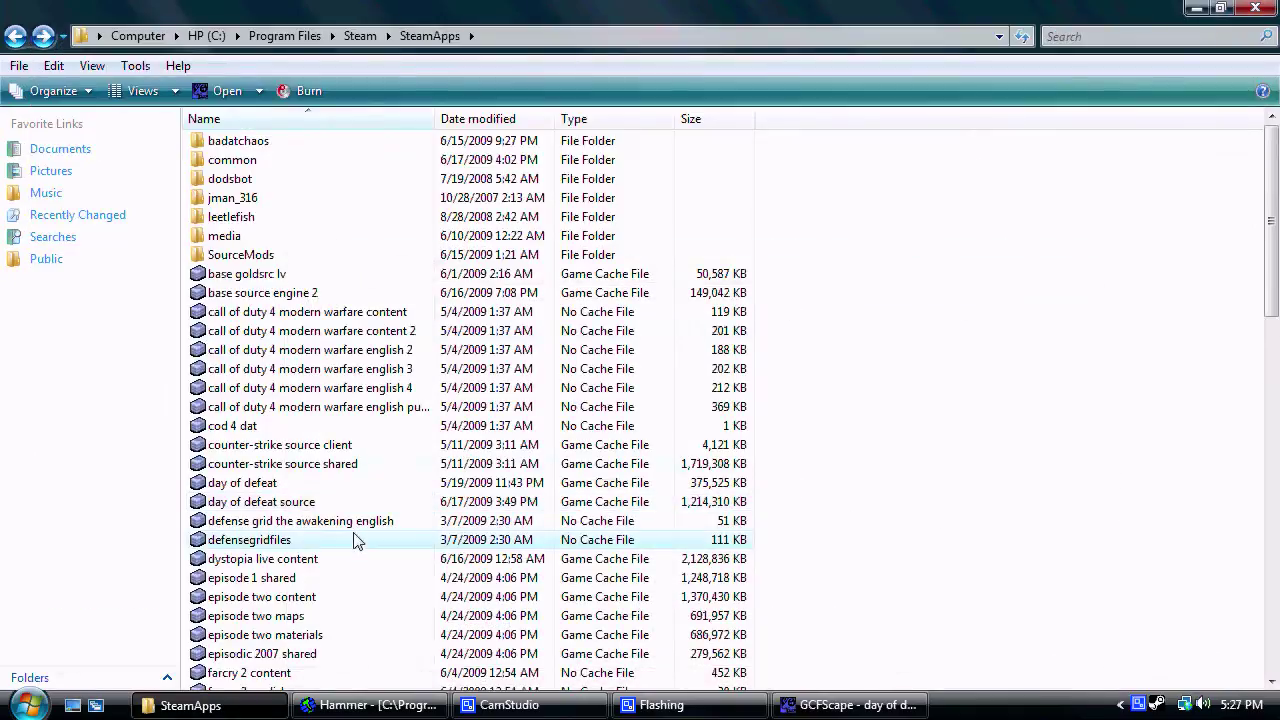
scroll(357, 540, "down", 6)
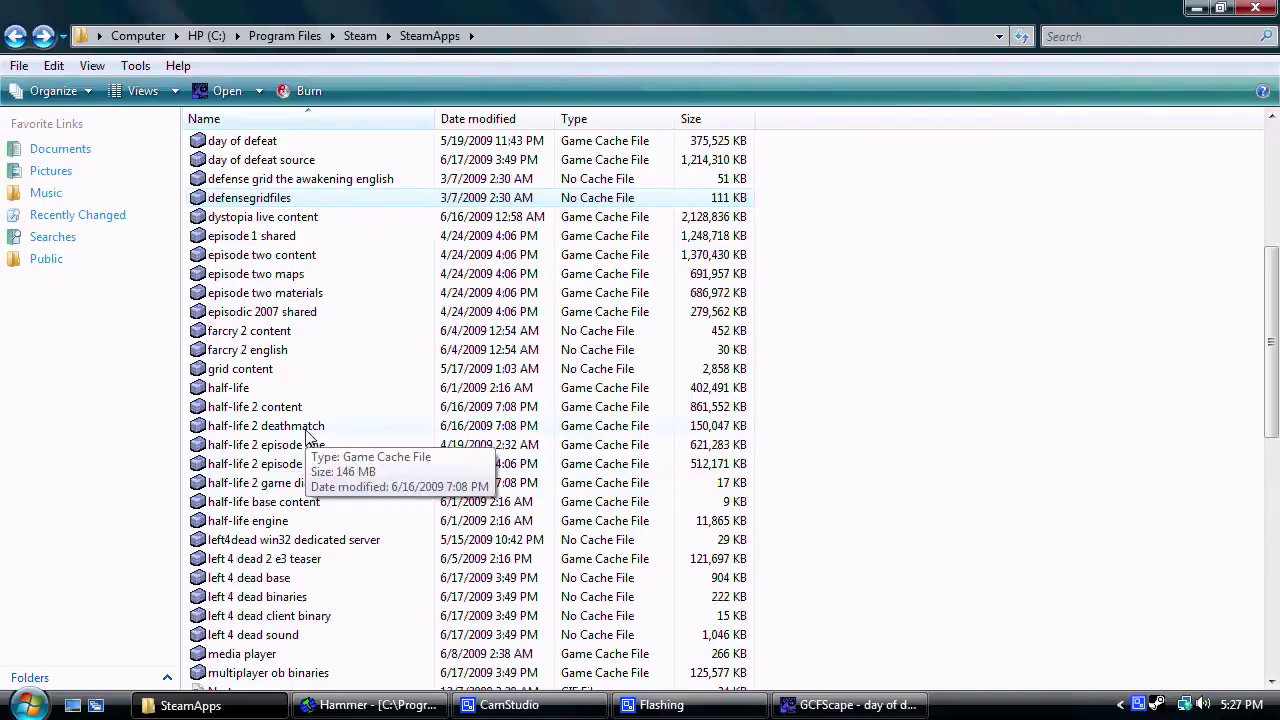
scroll(300, 575, "down", 6)
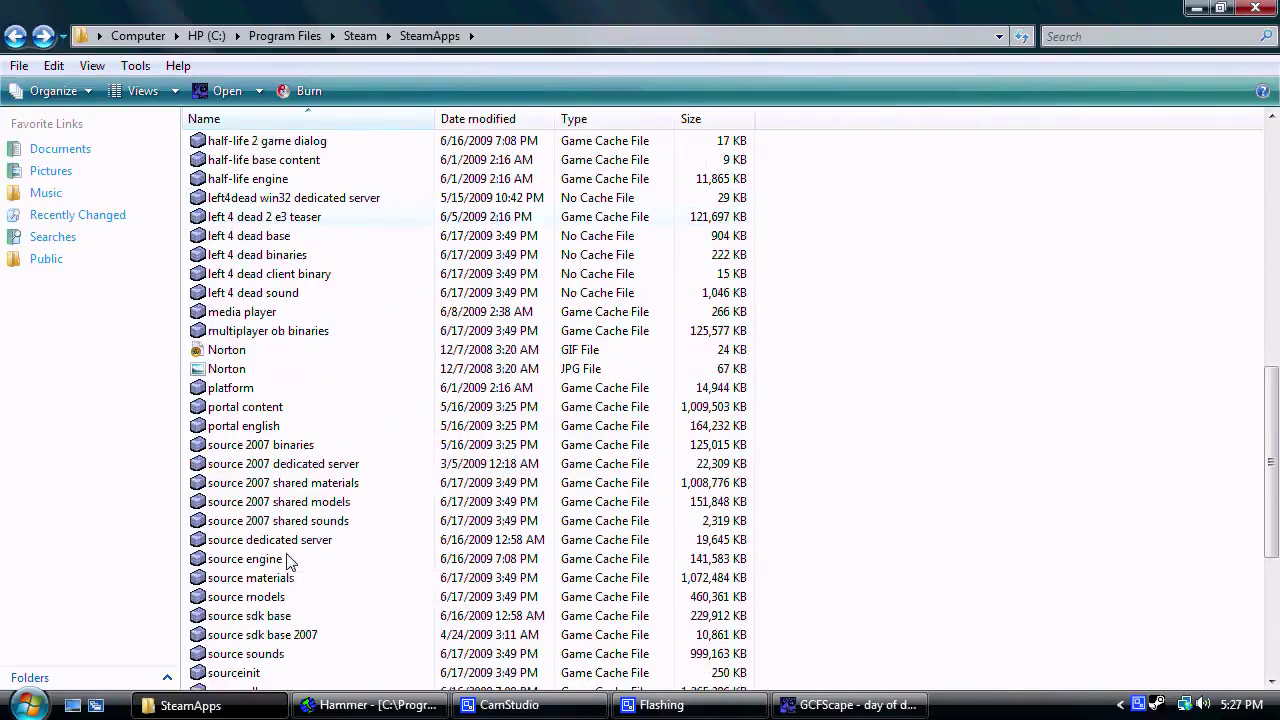
double_click(280, 578)
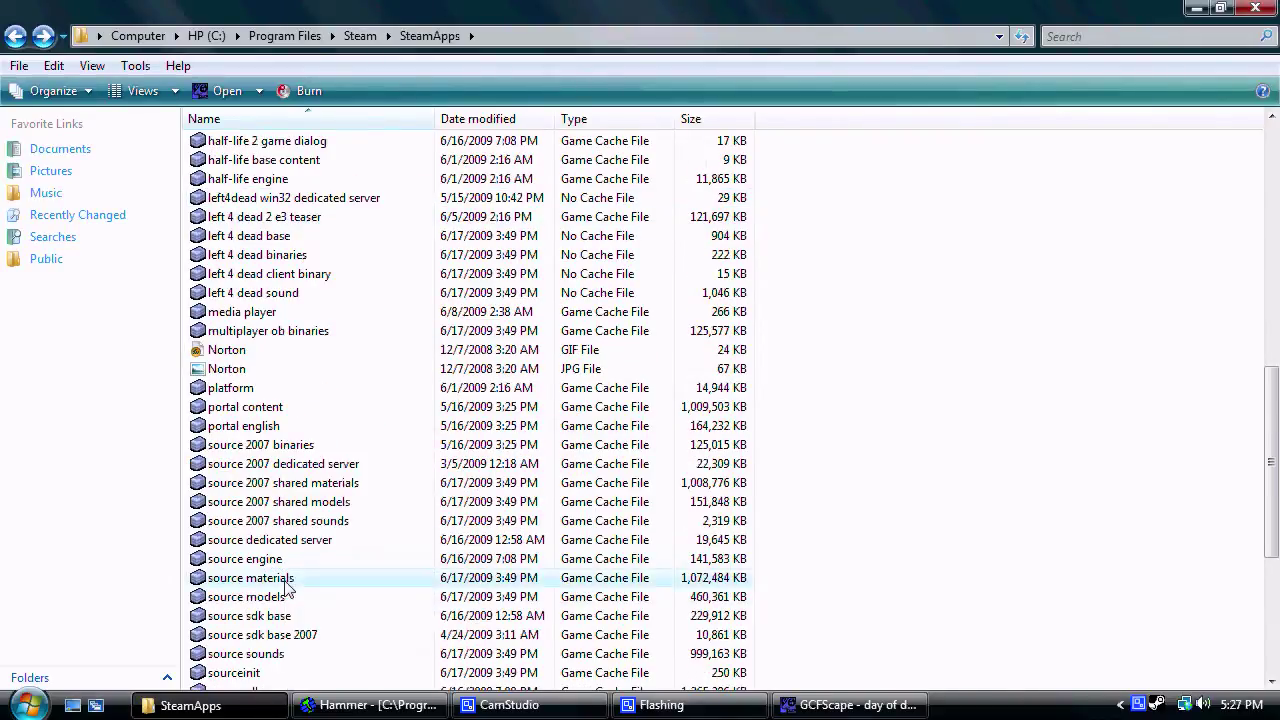
double_click(233, 104)
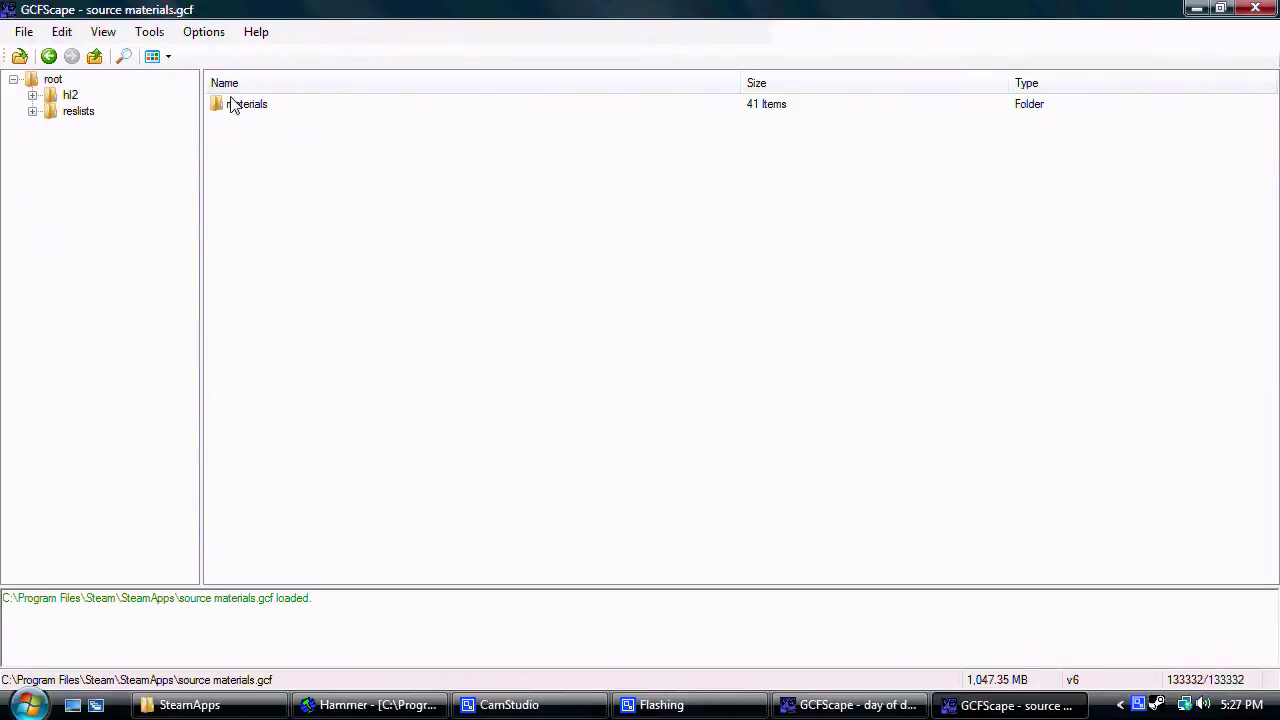
double_click(233, 104)
scroll(424, 362, "down", 5)
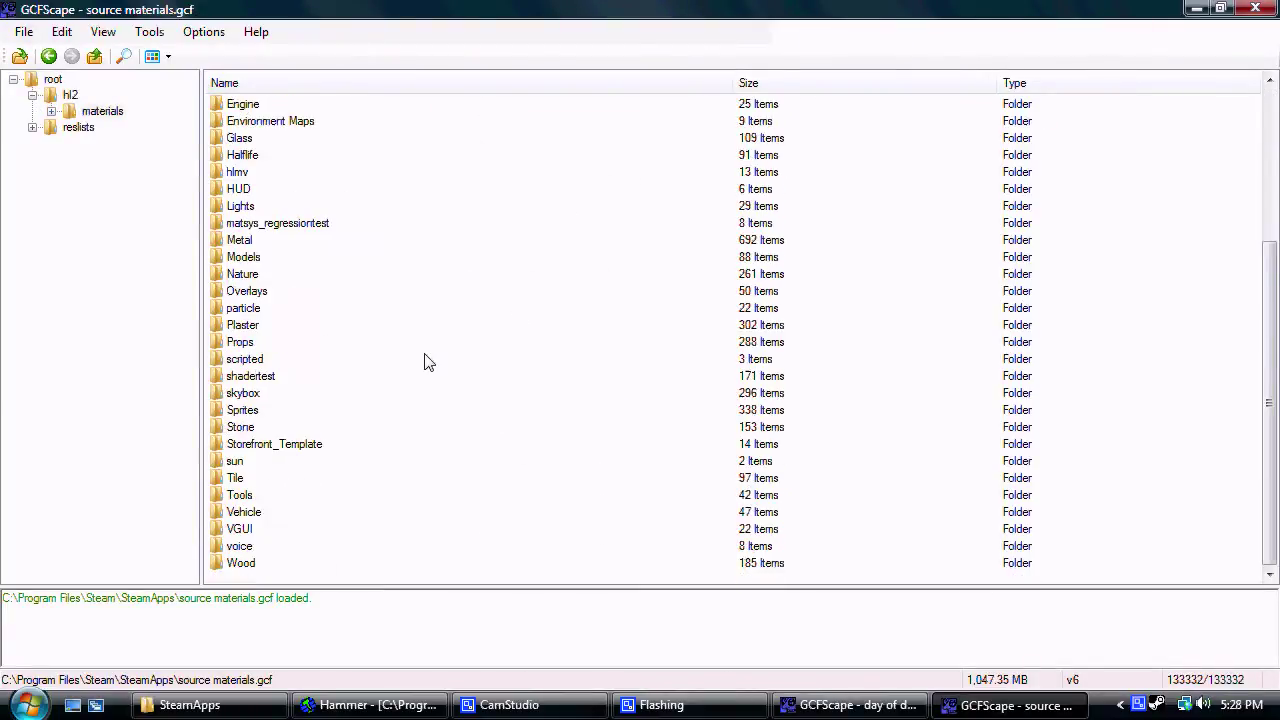
Close the source materials archive and open the dod materials folder in the day of defeat source archive
left_click(1255, 8)
left_click(848, 705)
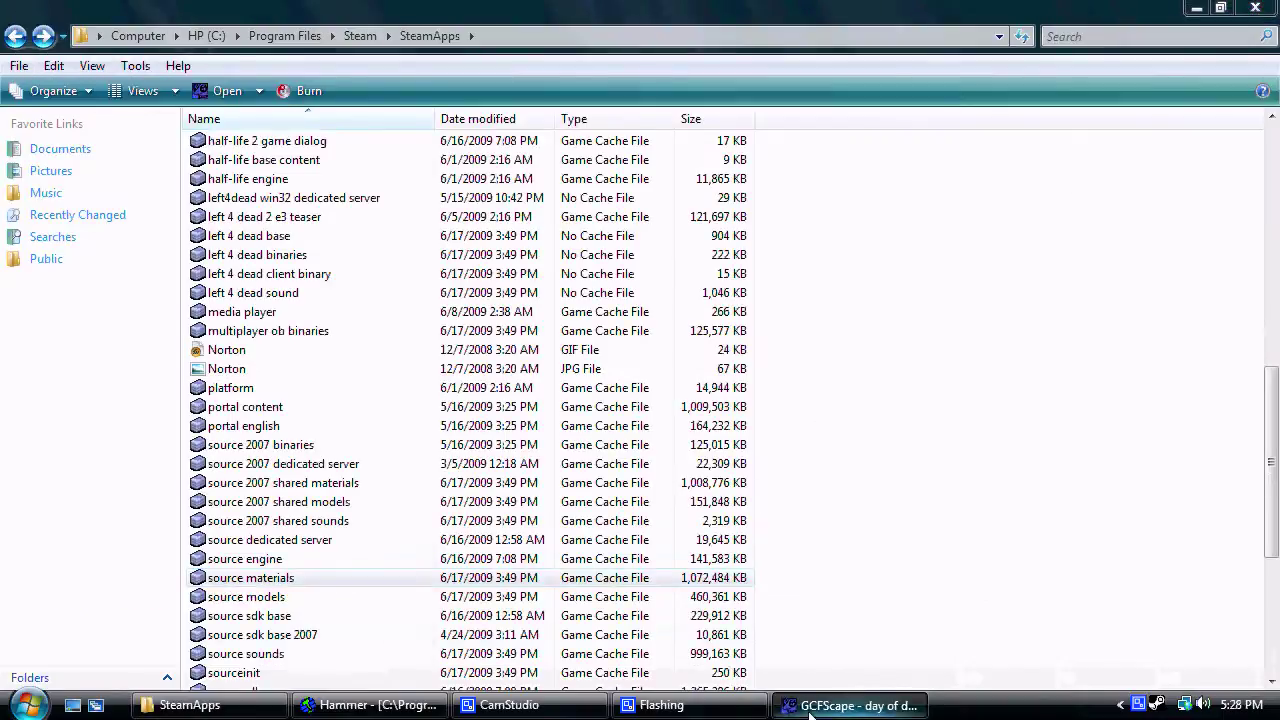
double_click(240, 105)
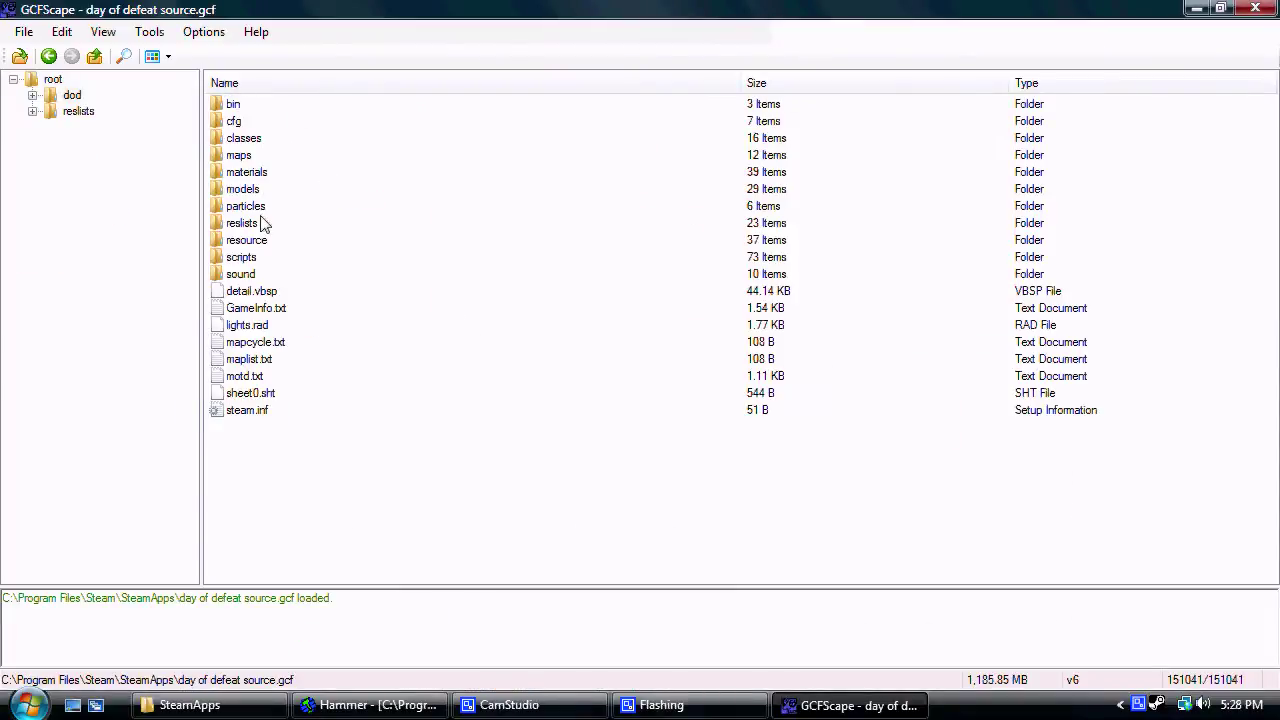
double_click(255, 173)
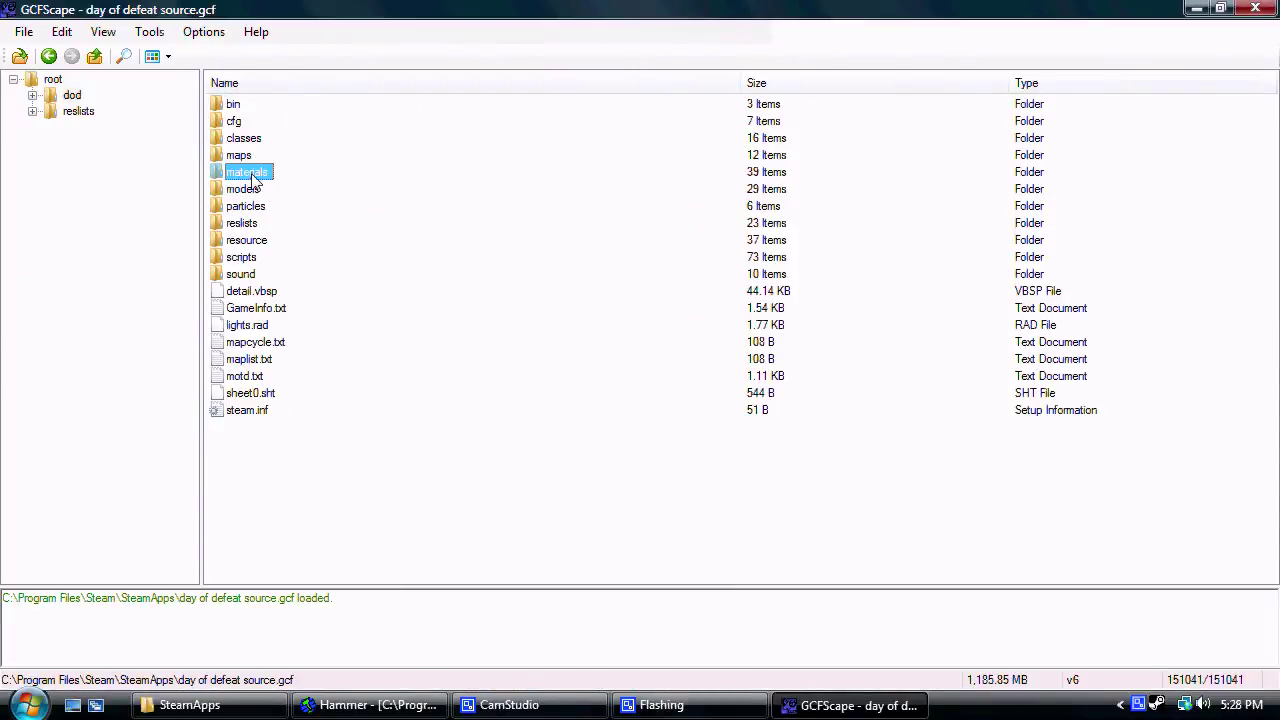
scroll(233, 358, "down", 10)
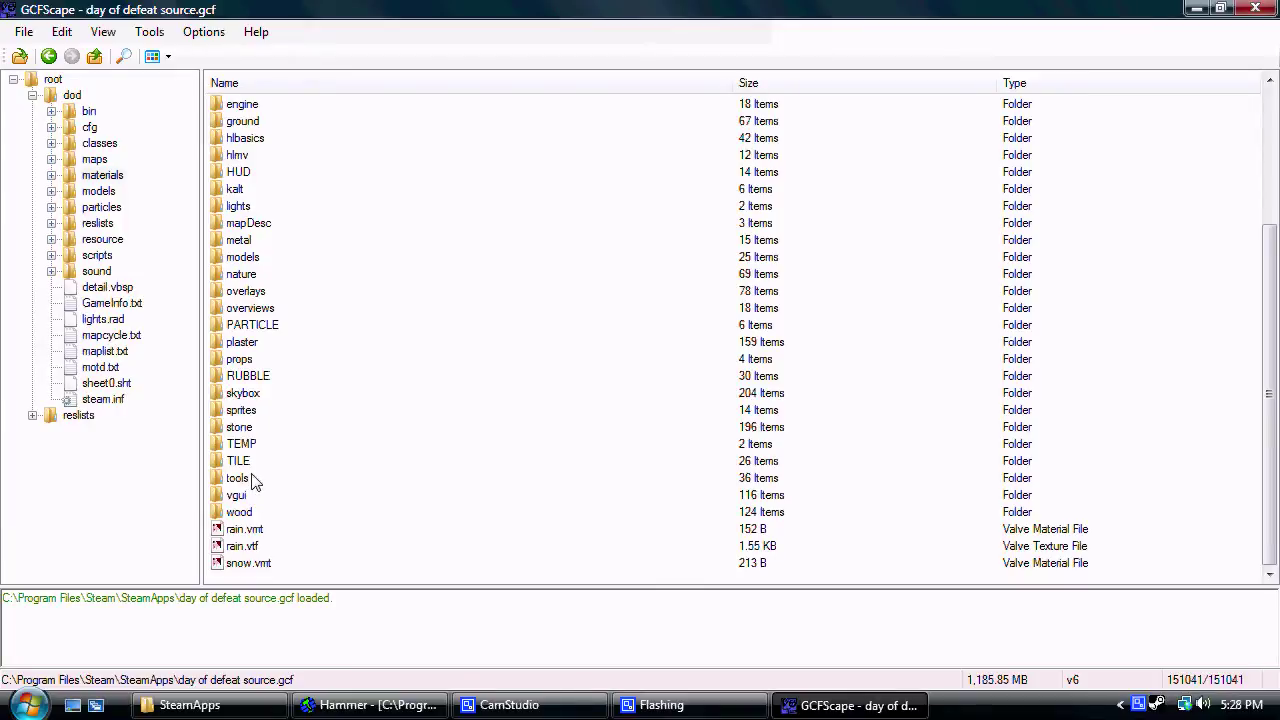
Look through the nature folder and preview the sandfloor007c.vtf texture, closing the preview
double_click(240, 274)
scroll(320, 333, "down", 6)
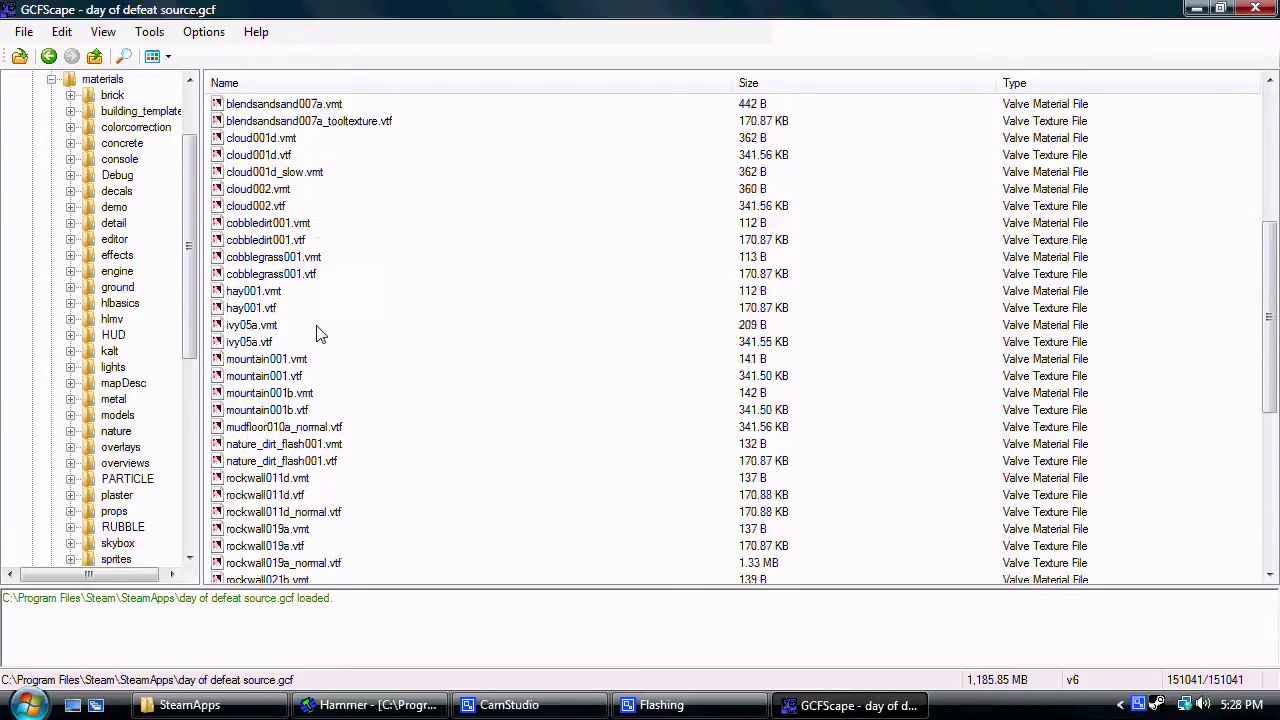
scroll(320, 333, "down", 7)
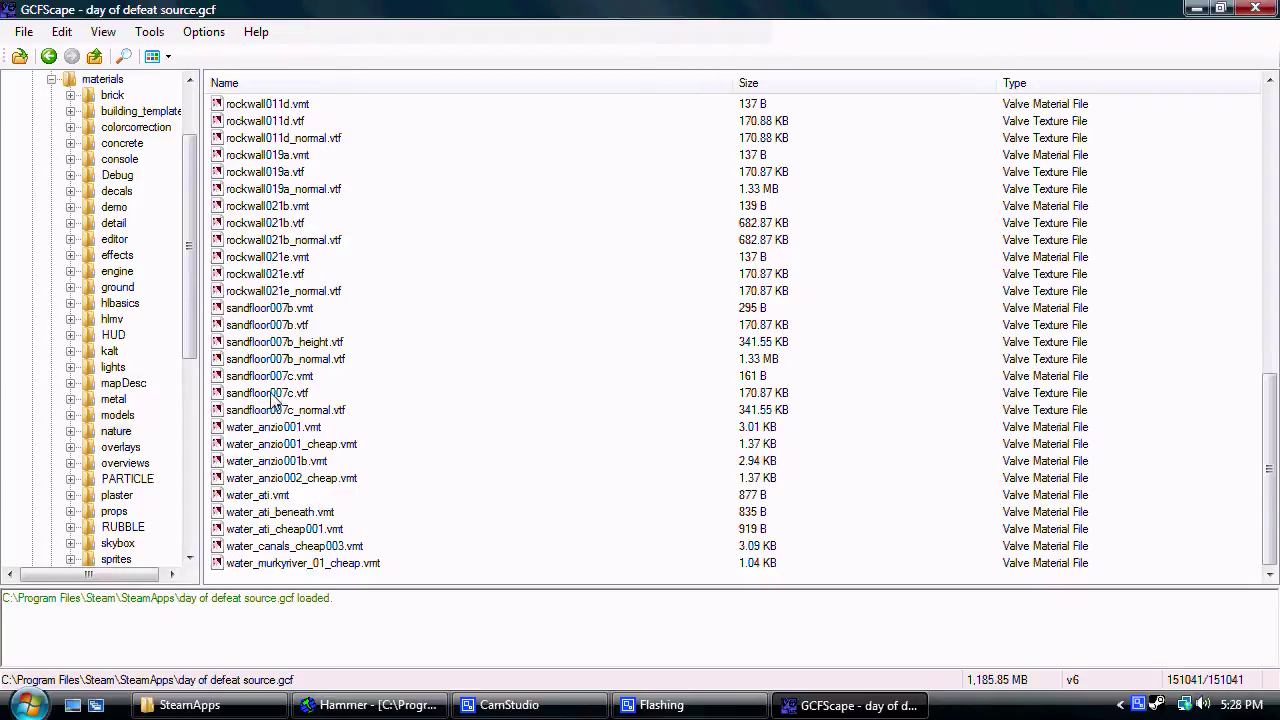
left_click(273, 398)
double_click(270, 394)
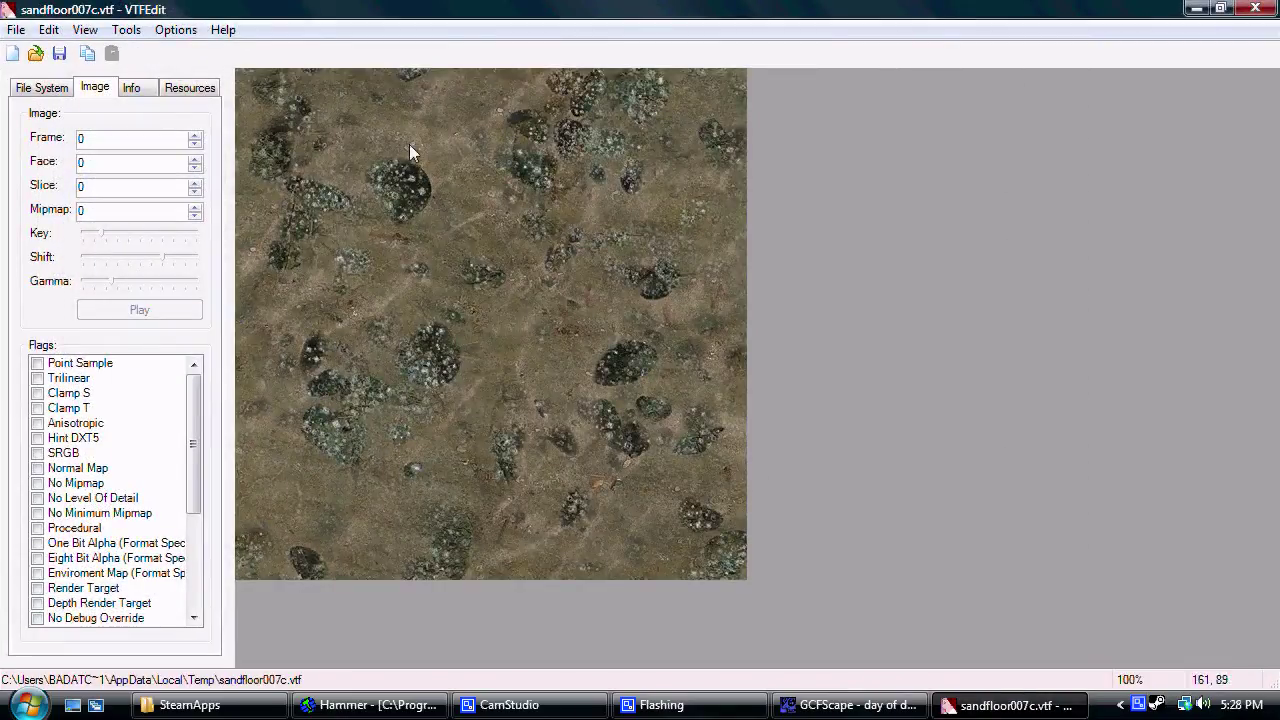
left_click(1254, 8)
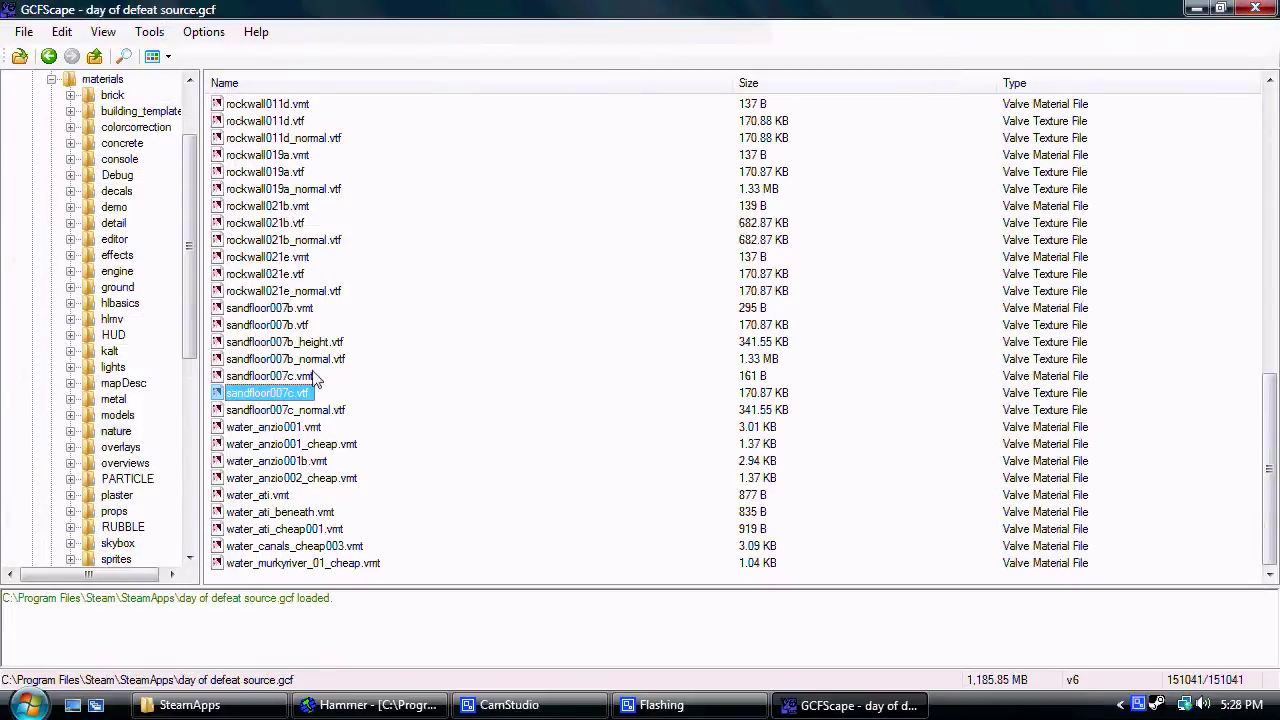
Open sandfloor007c.vmt and examine its surfaceprop and bumpmap entries, closing the file when done
double_click(280, 376)
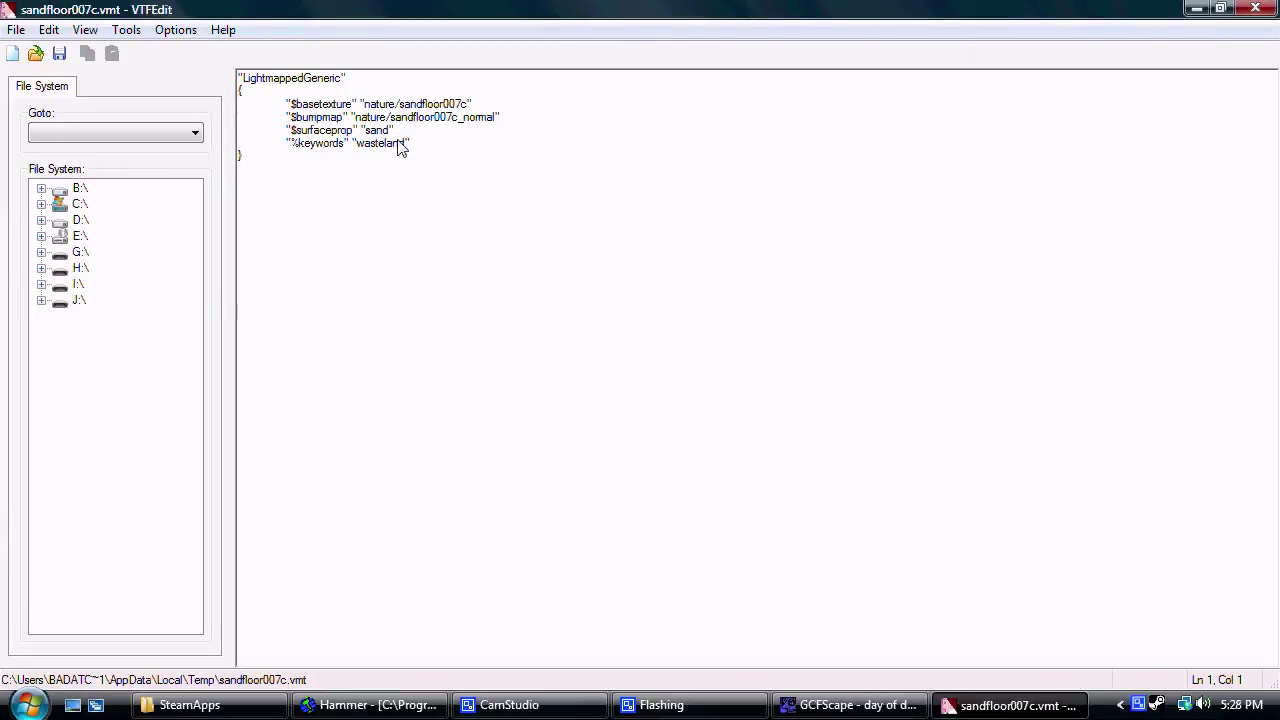
left_click_drag(394, 131, 344, 119)
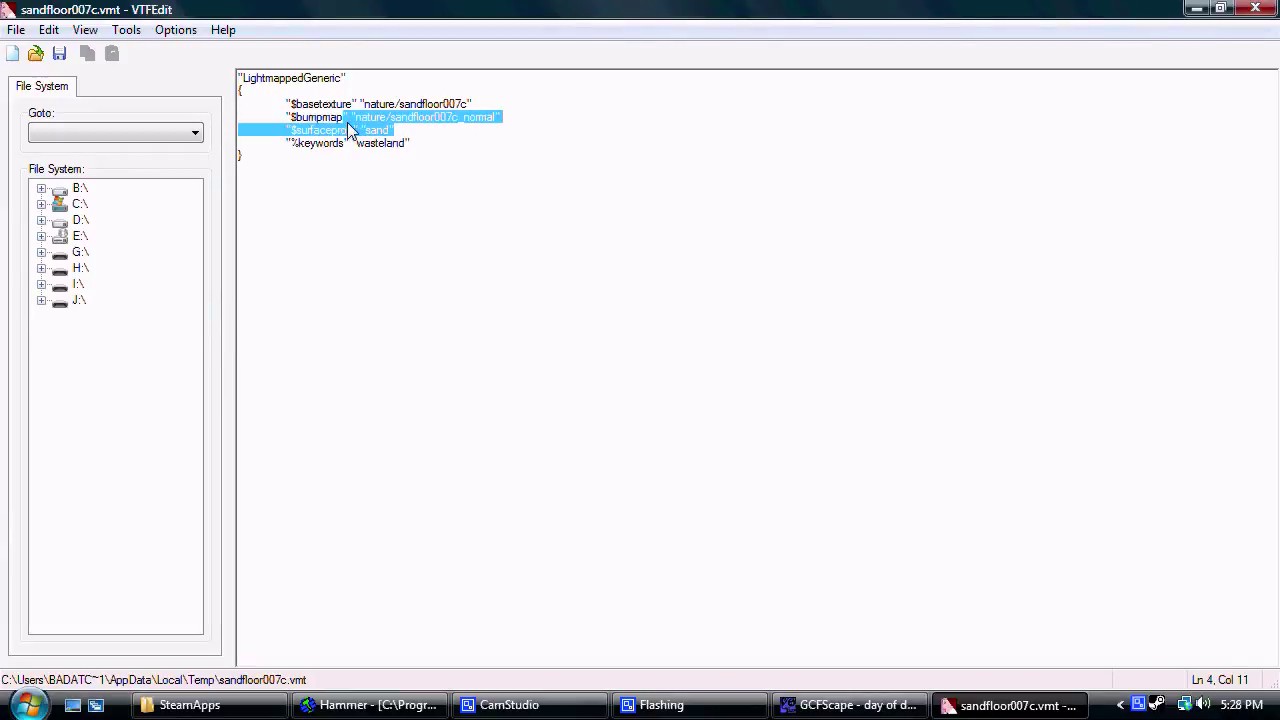
left_click(400, 132)
double_click(368, 133)
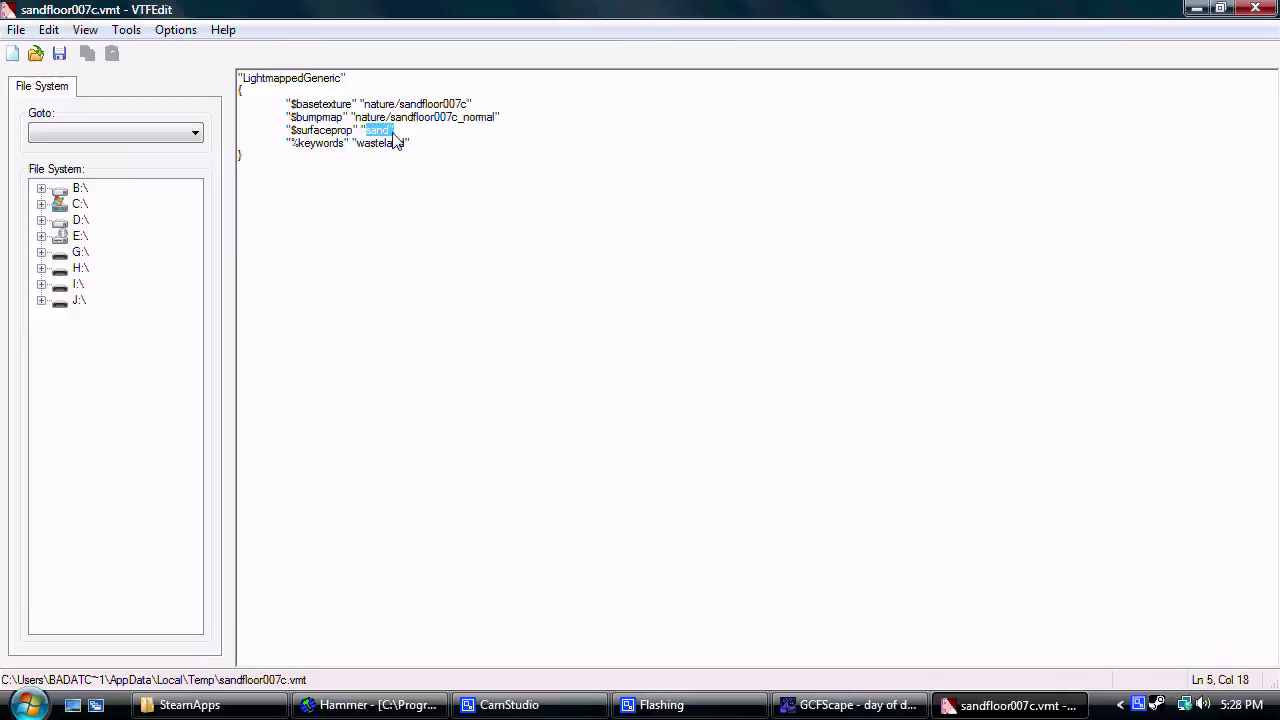
left_click(429, 163)
left_click_drag(297, 118, 477, 124)
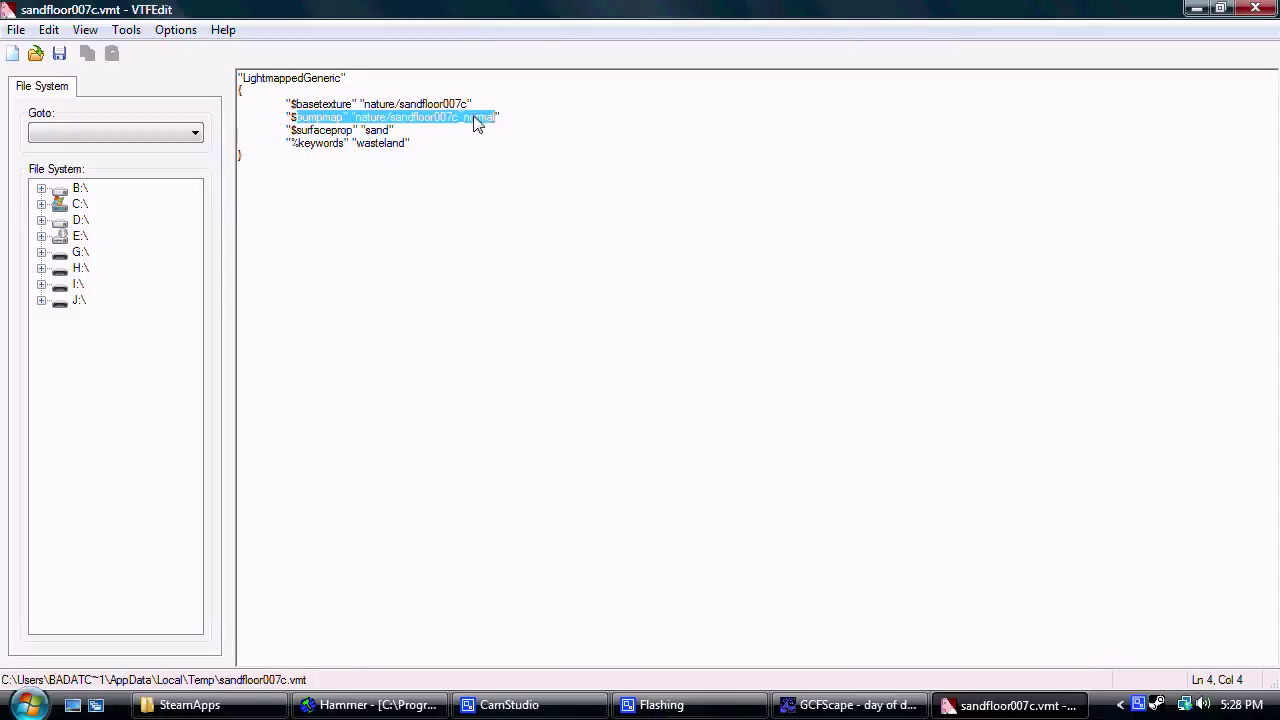
left_click(508, 120)
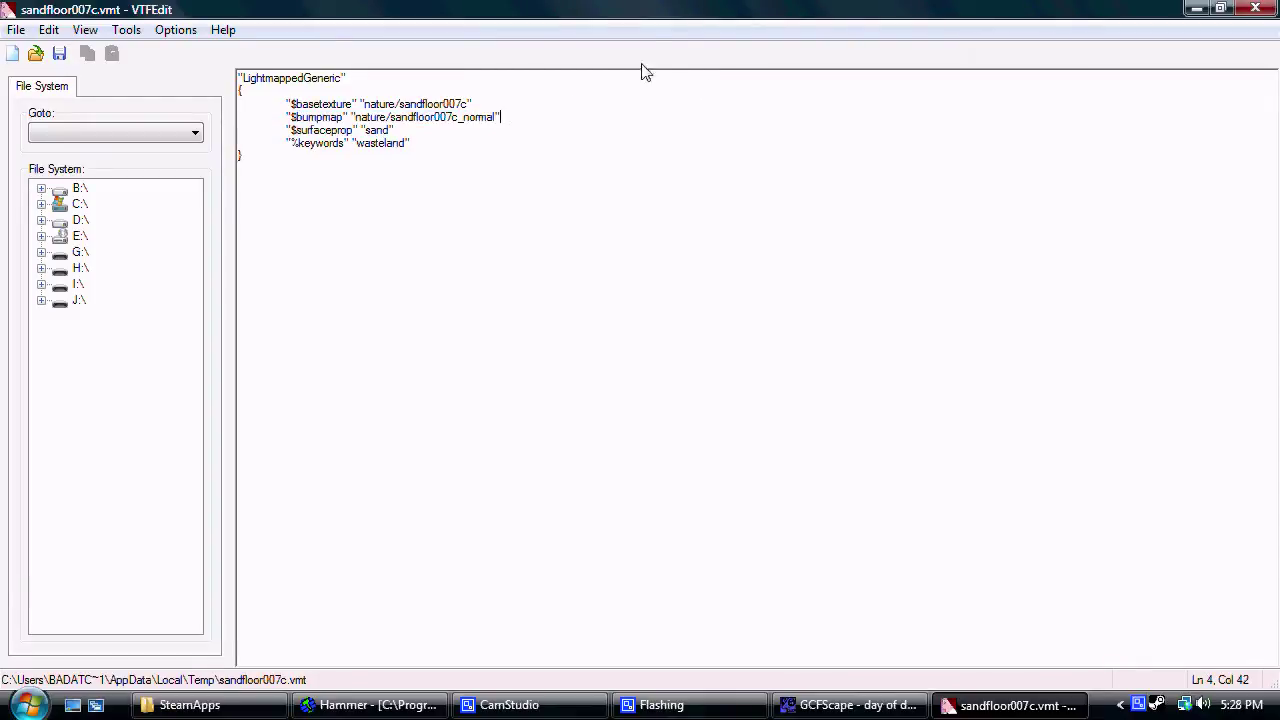
left_click(1256, 9)
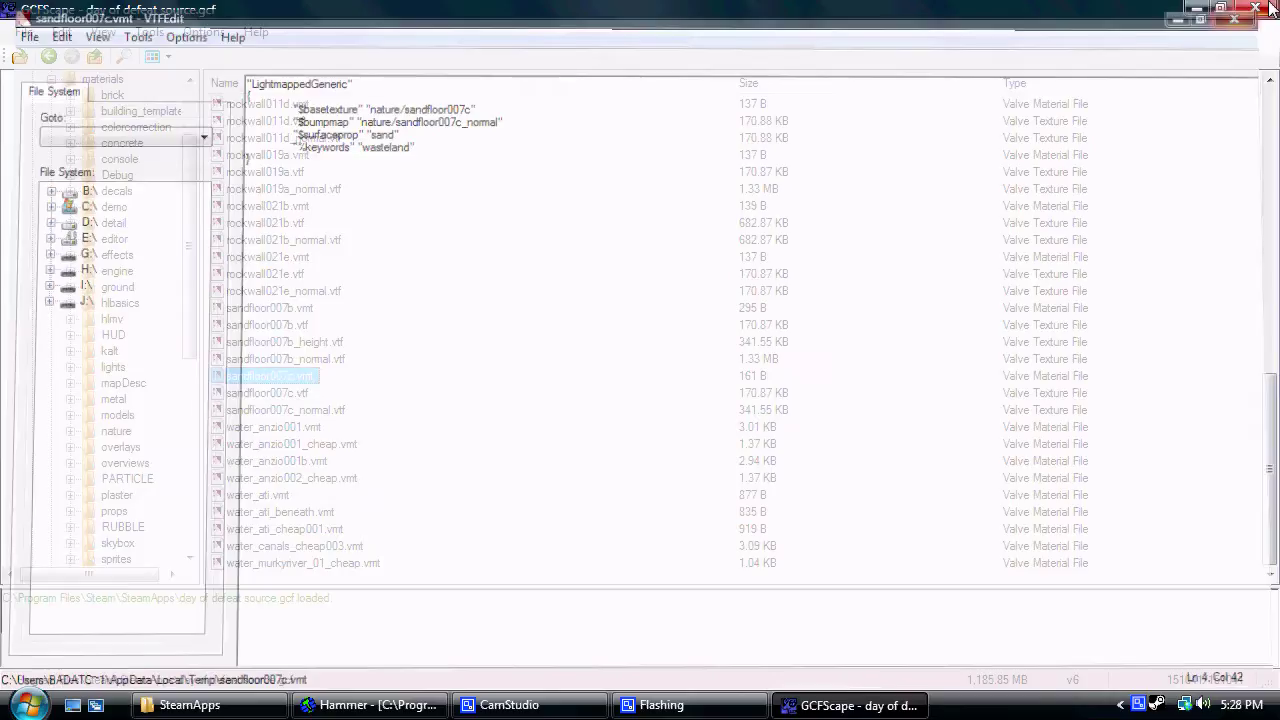
Preview the sandfloor007c_normal.vtf normal map texture and close the preview
left_click(302, 410)
double_click(299, 410)
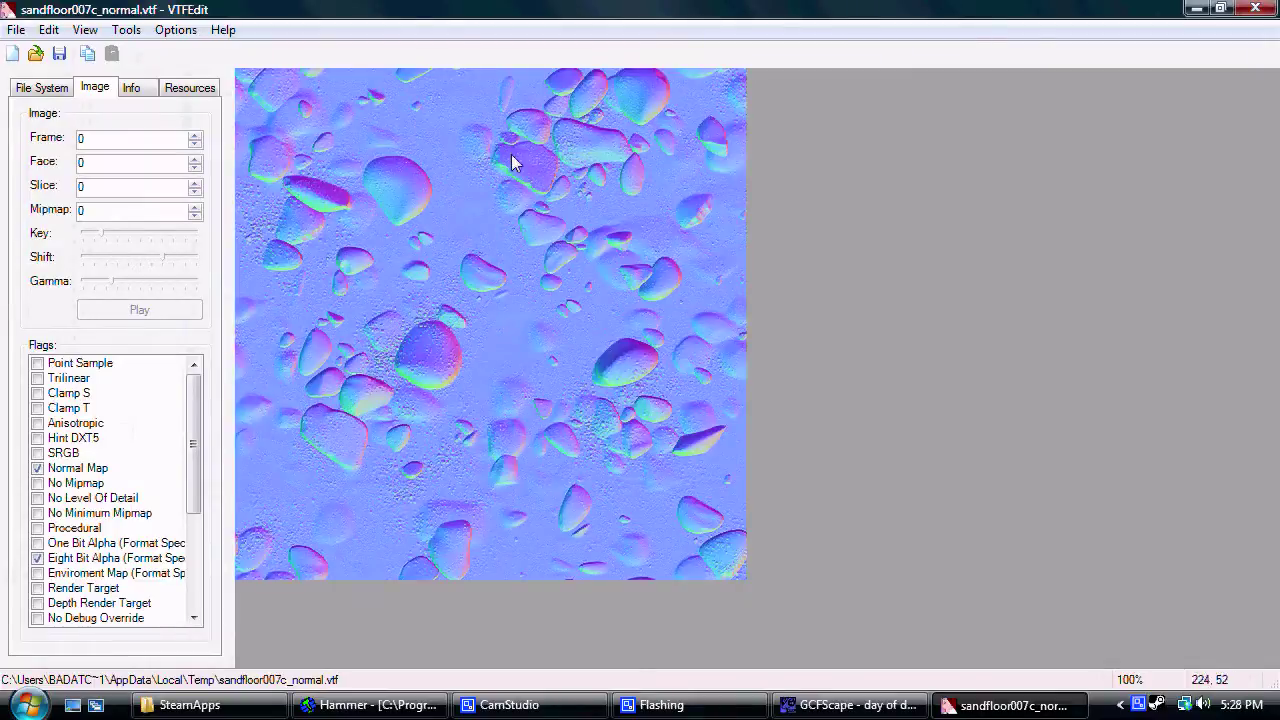
left_click(1255, 8)
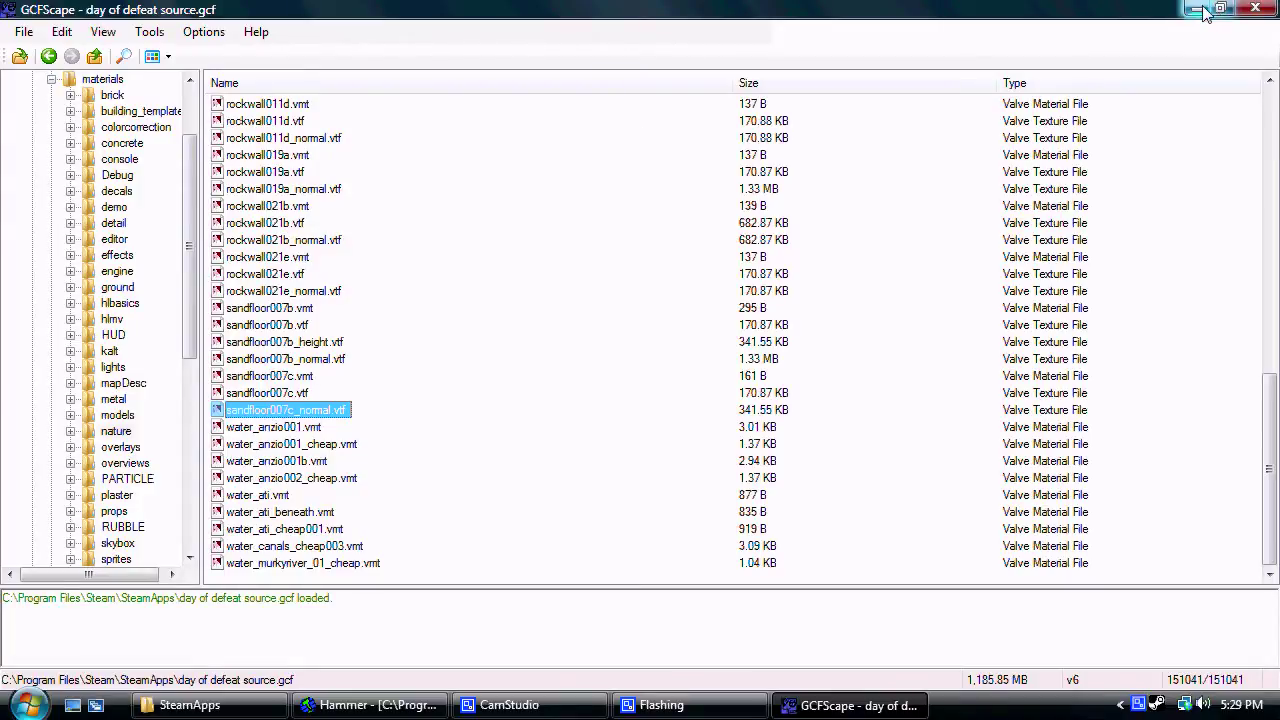
Extract anzio_grass_blend.vmt from the nature folder to the desktop, restoring the GCFScape window and minimizing Hammer
left_click(303, 361)
scroll(300, 425, "up", 20)
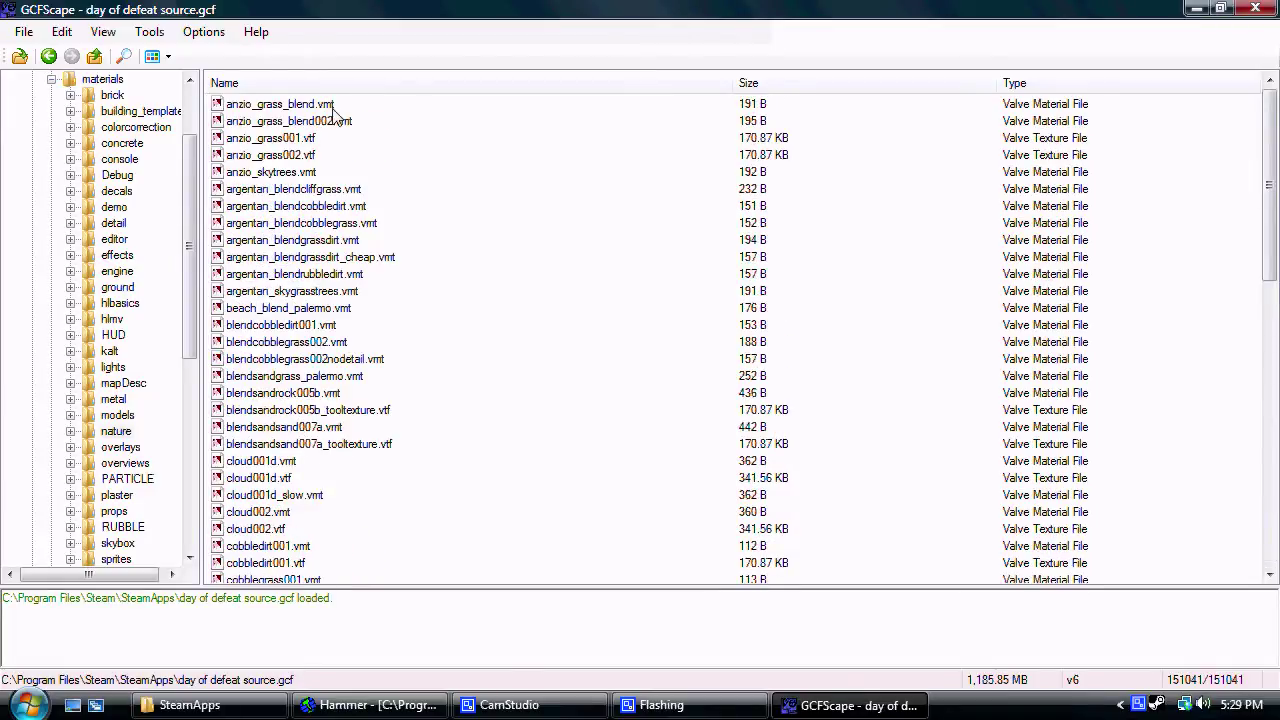
left_click(318, 106)
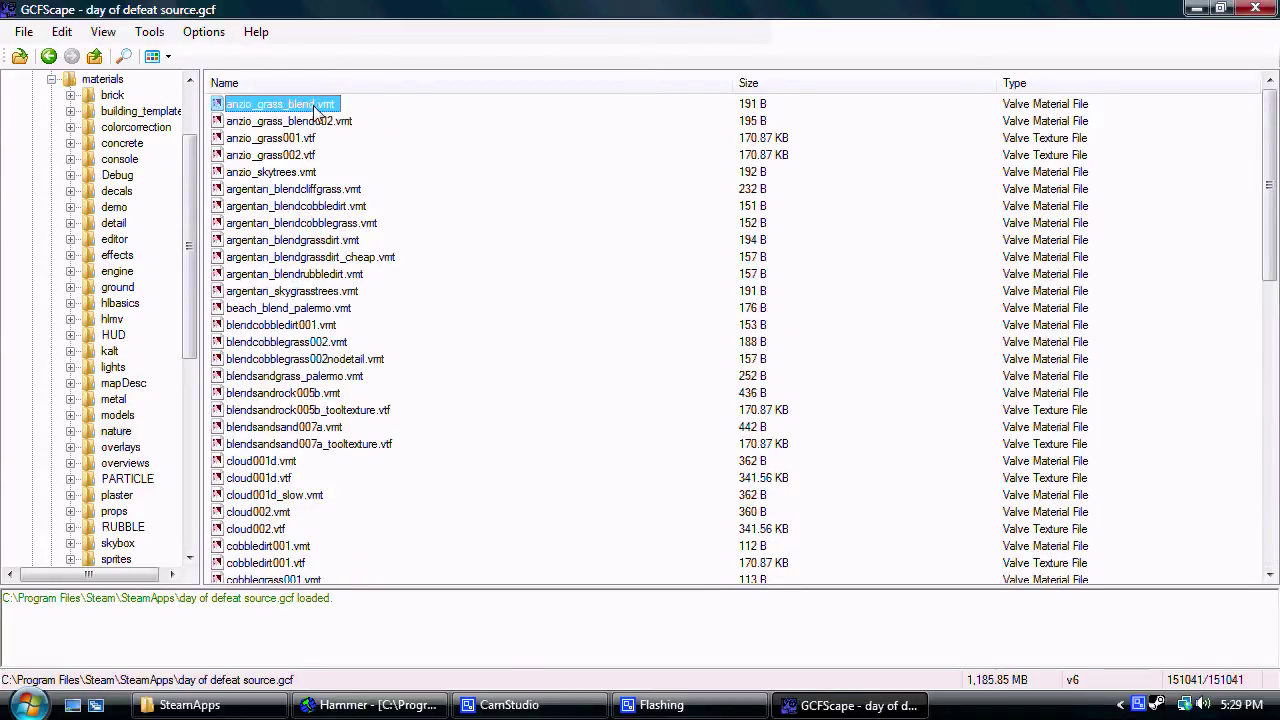
left_click(1221, 8)
left_click(1196, 8)
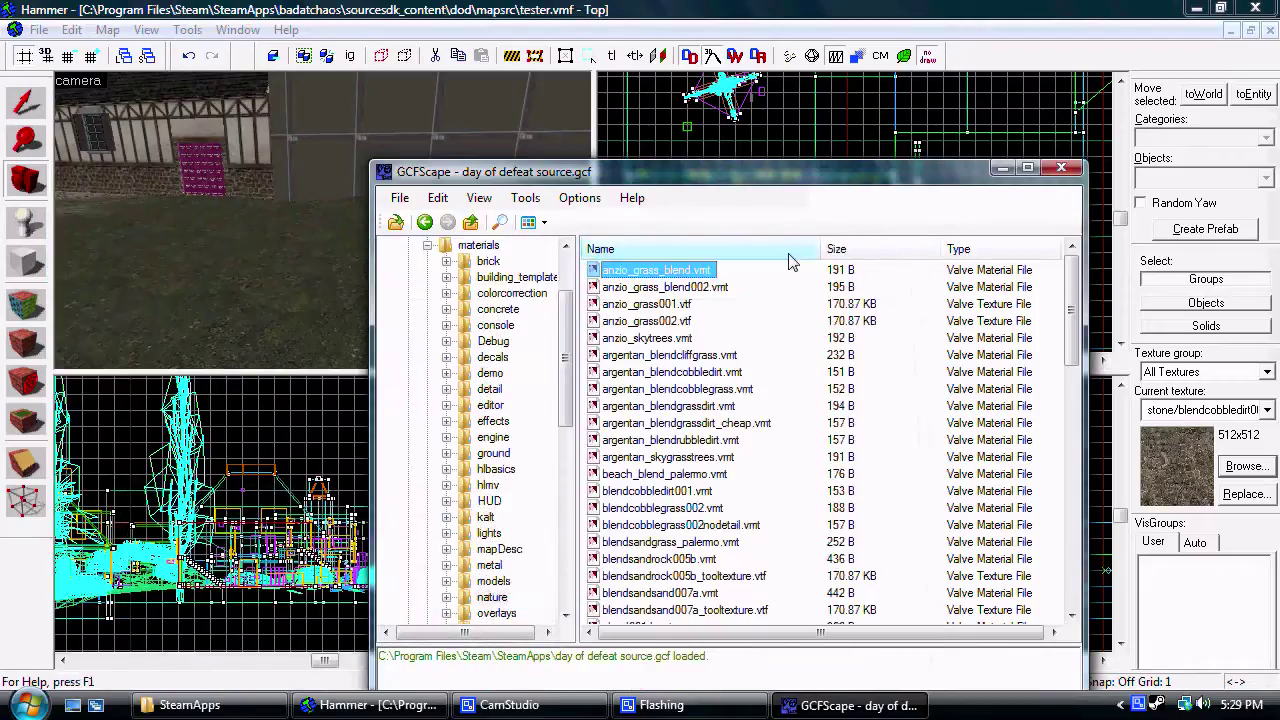
left_click(1196, 8)
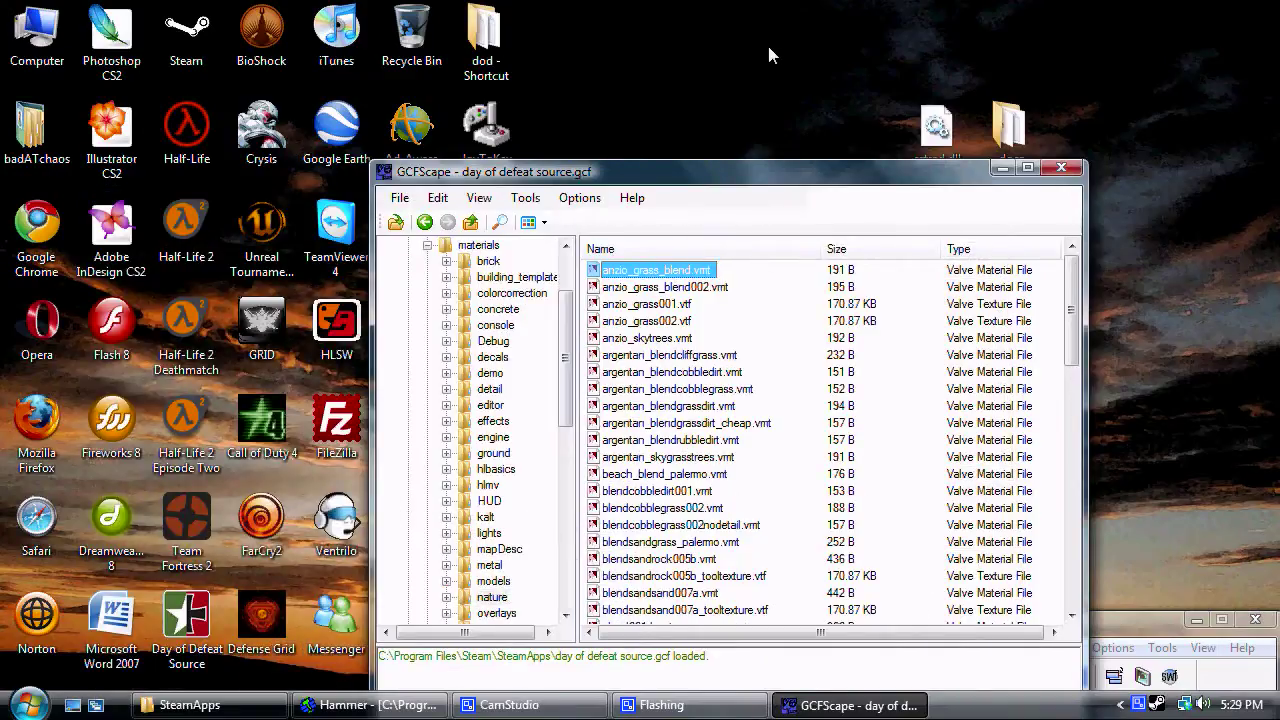
left_click_drag(769, 47, 743, 74)
left_click_drag(779, 126, 734, 73)
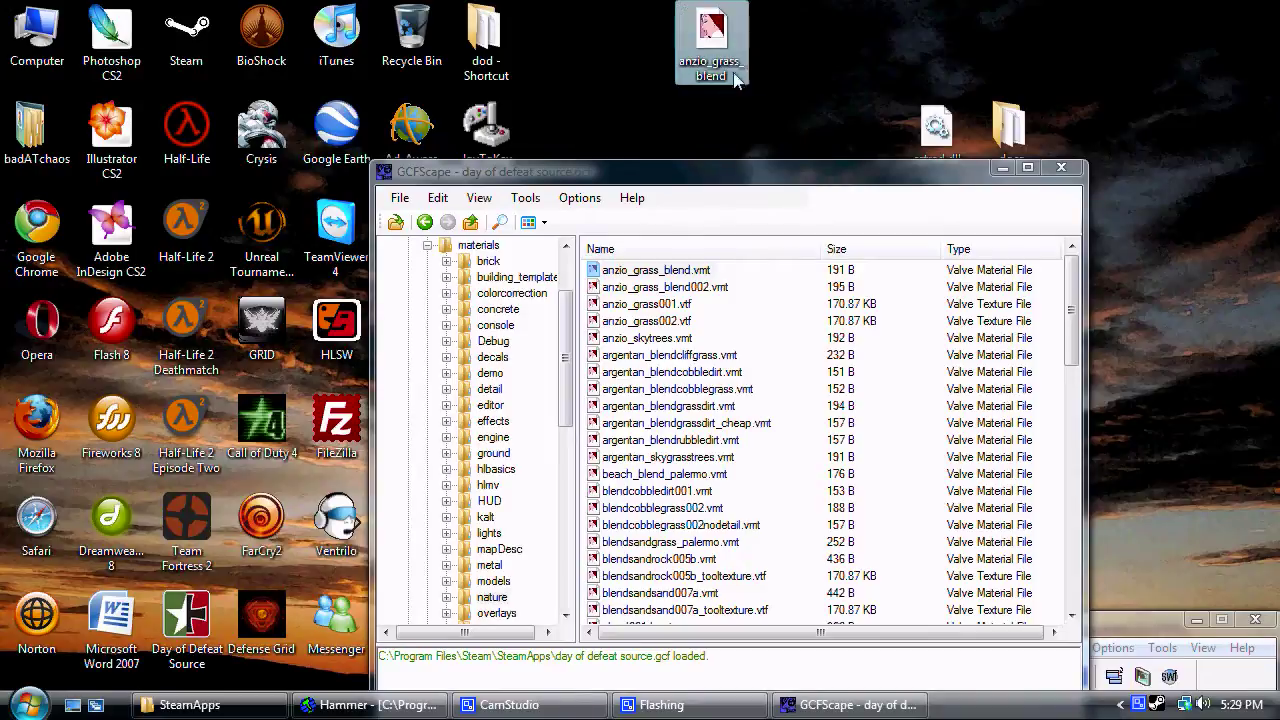
Open the extracted anzio_grass_blend file in VTFEdit and examine its $baseTexture and $baseTexture2 entries
double_click(727, 65)
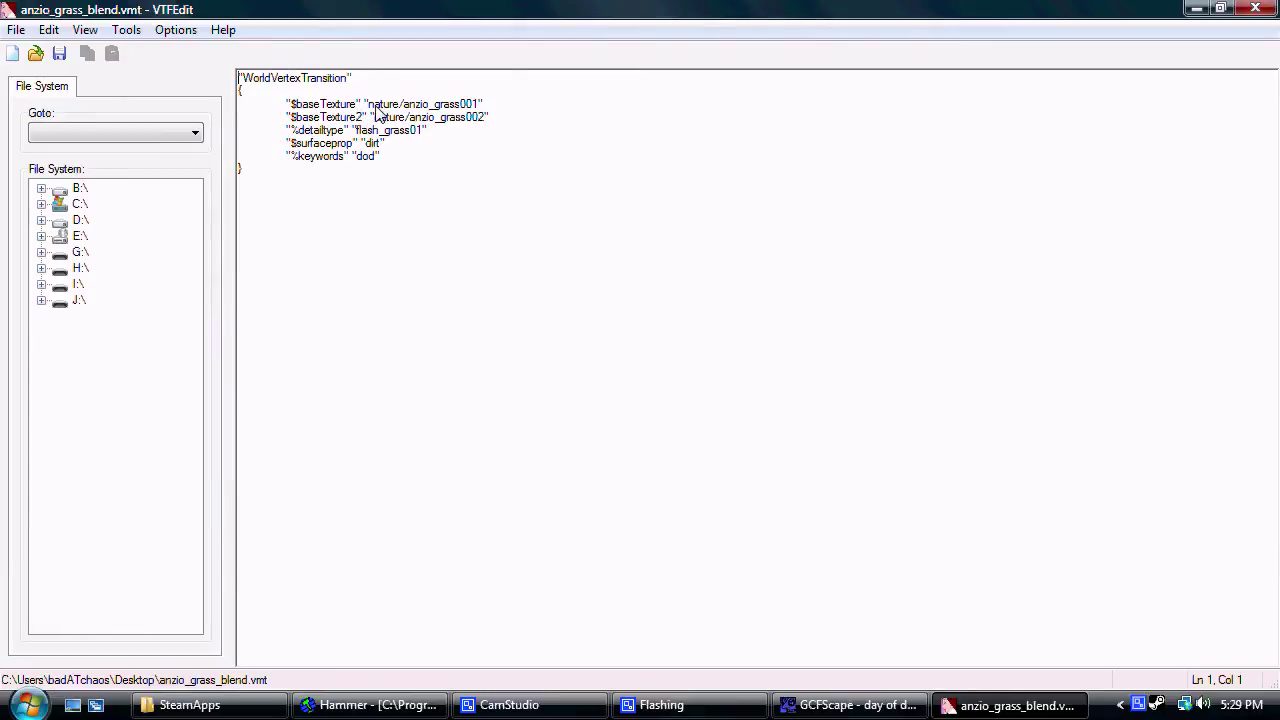
left_click_drag(369, 104, 480, 104)
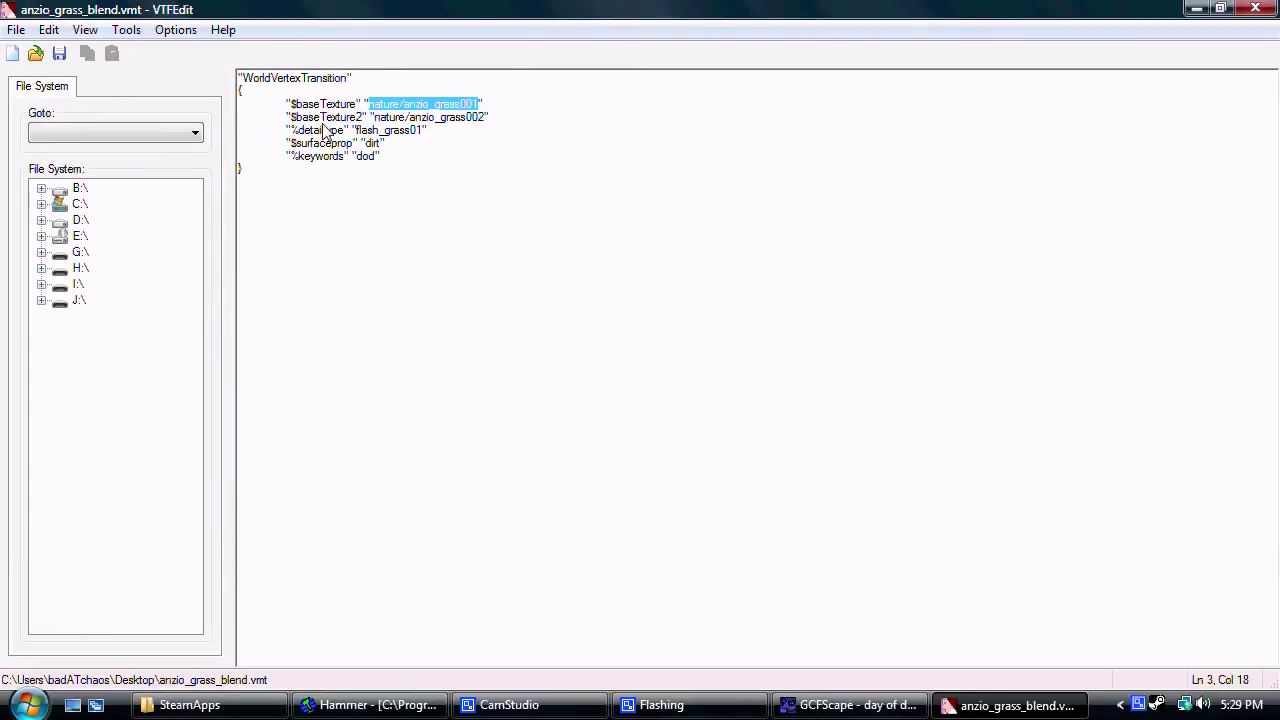
left_click_drag(332, 119, 457, 117)
left_click(488, 116)
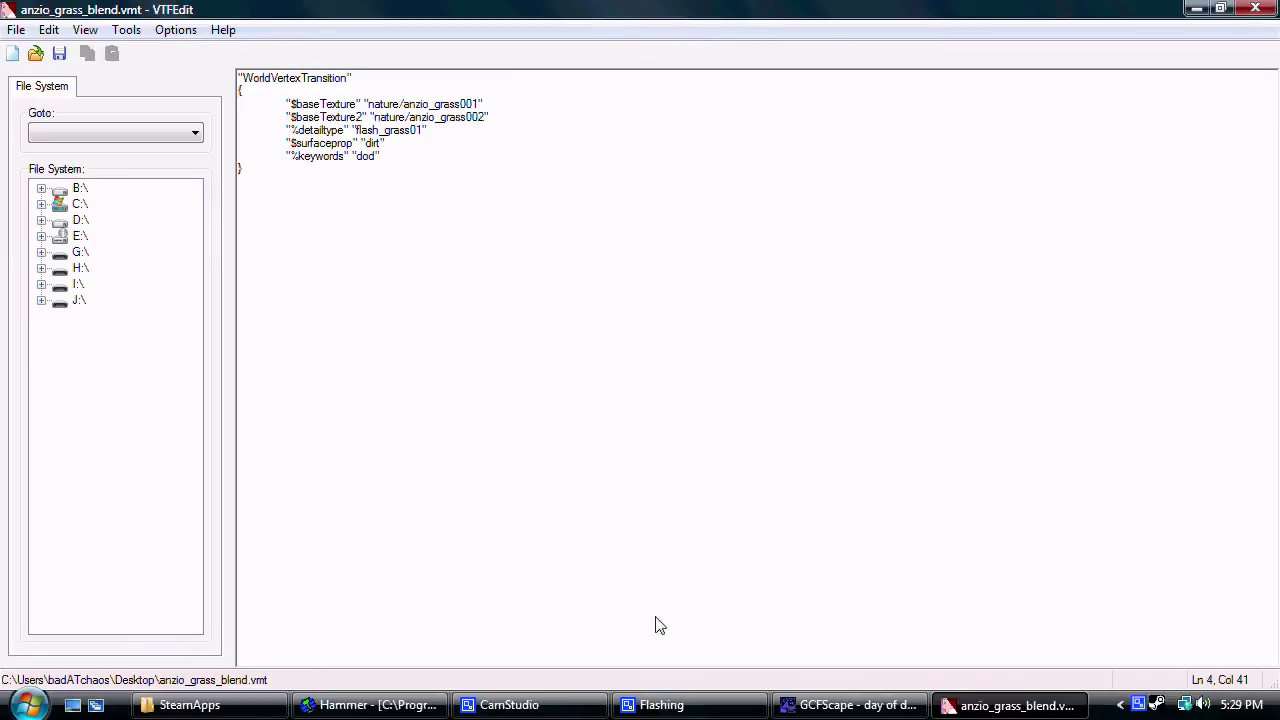
Switch to GCFScape, open the wood folder under materials and look through its files for a wood floor texture
left_click(838, 707)
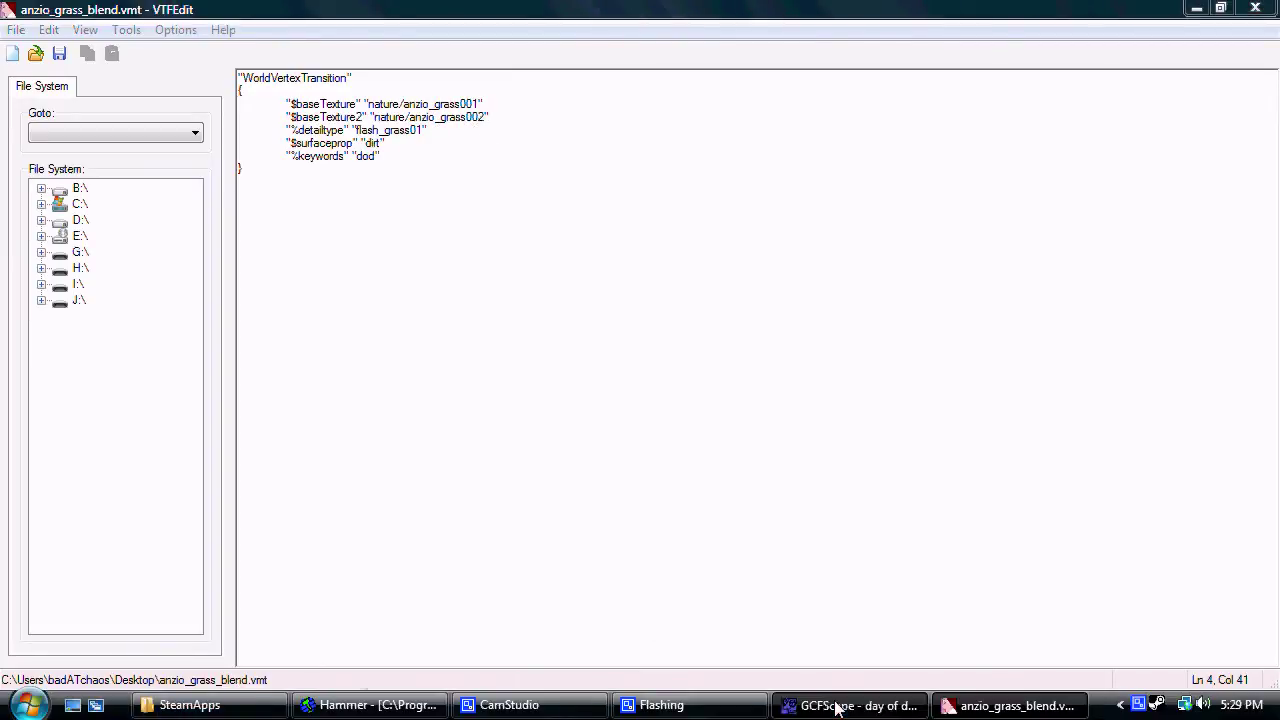
left_click(679, 403)
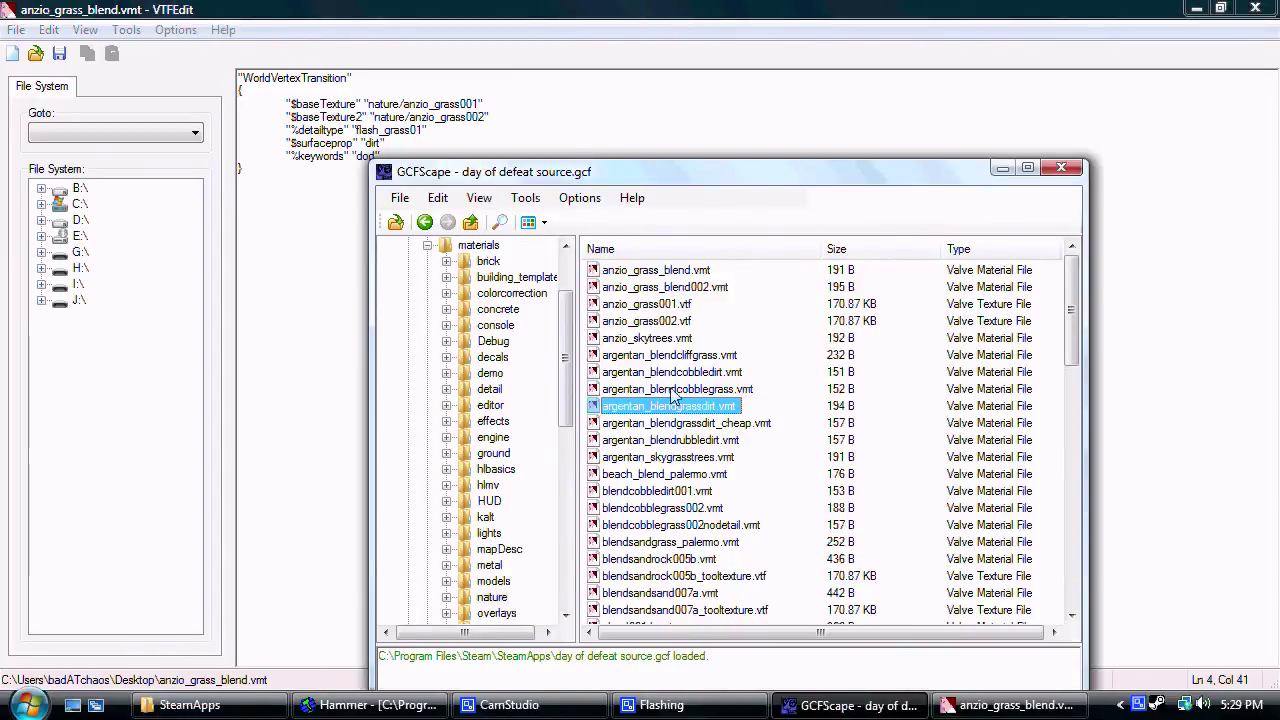
left_click(424, 222)
left_click(623, 474)
scroll(623, 480, "down", 6)
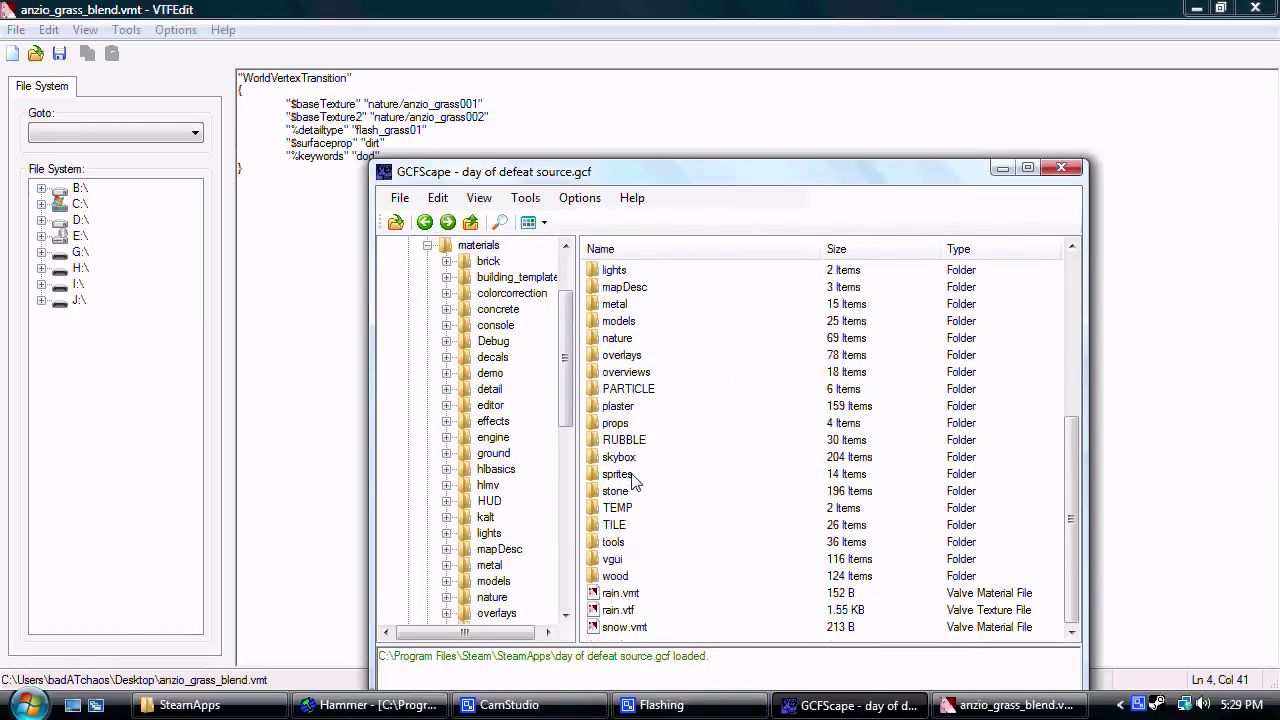
double_click(614, 578)
left_click(635, 405)
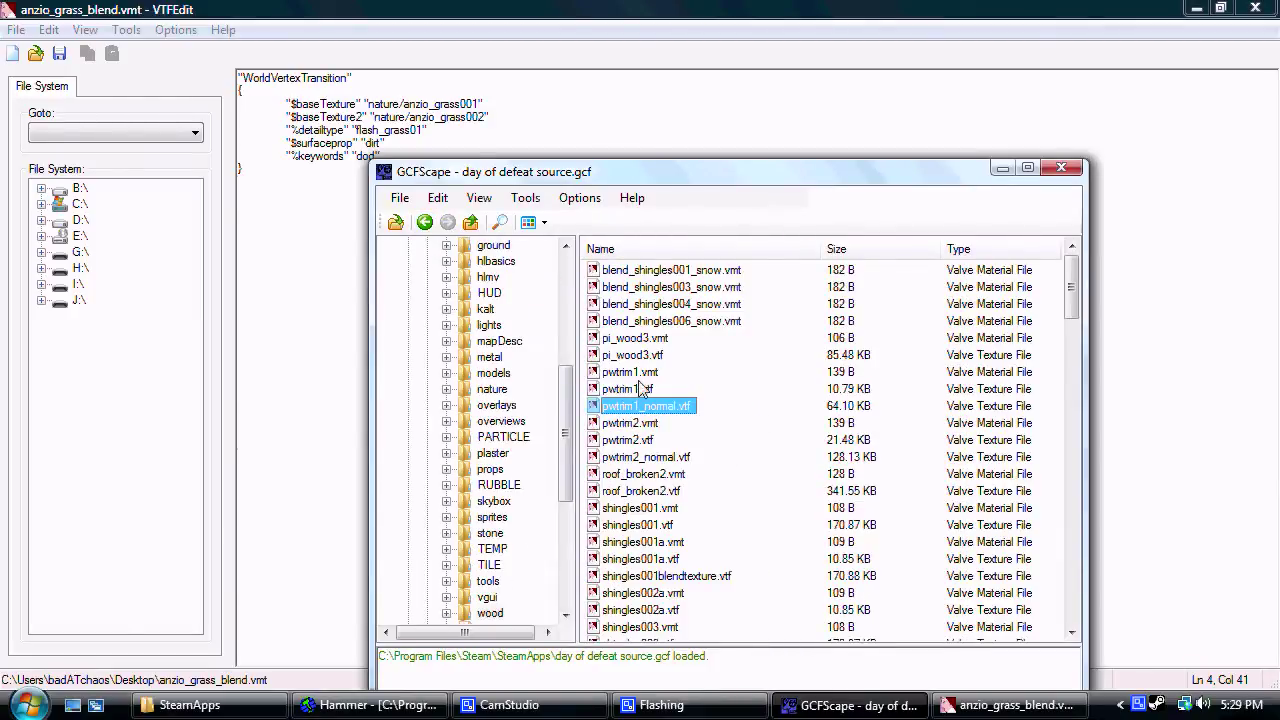
scroll(655, 385, "down", 15)
scroll(660, 378, "down", 6)
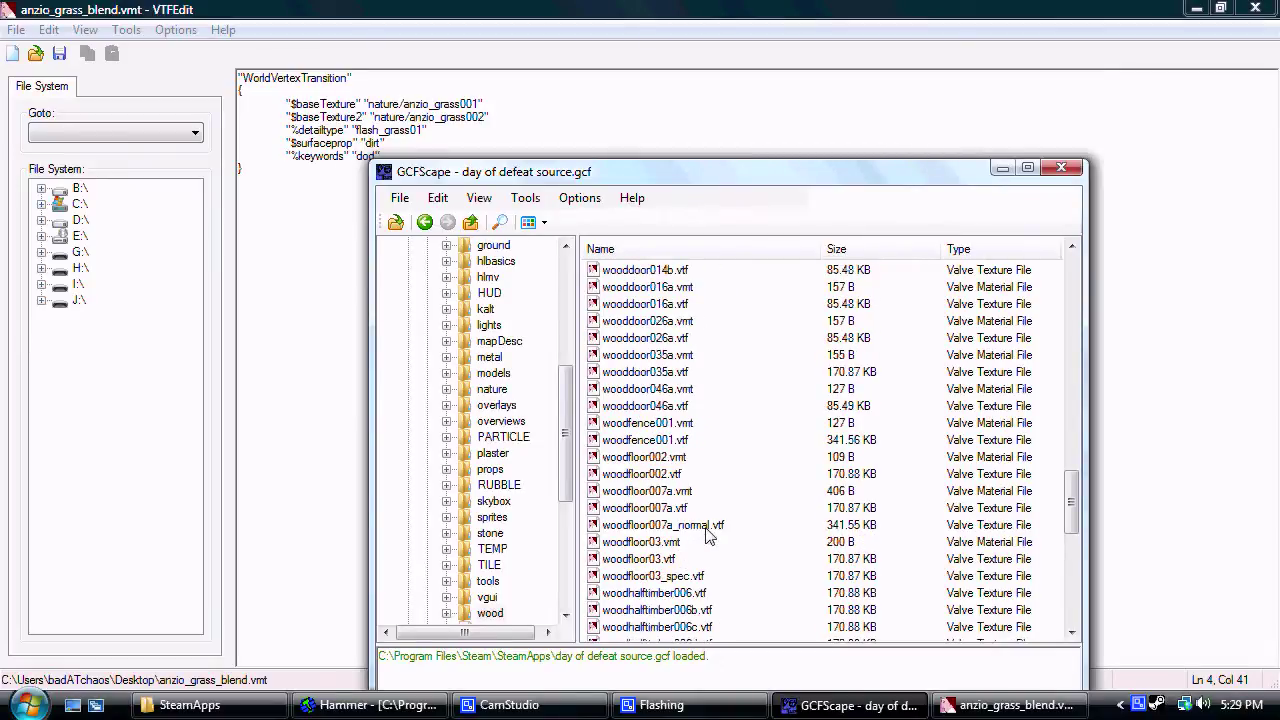
Preview woodfloor007a_normal.vtf and woodfloor007a.vtf, closing each preview
double_click(700, 526)
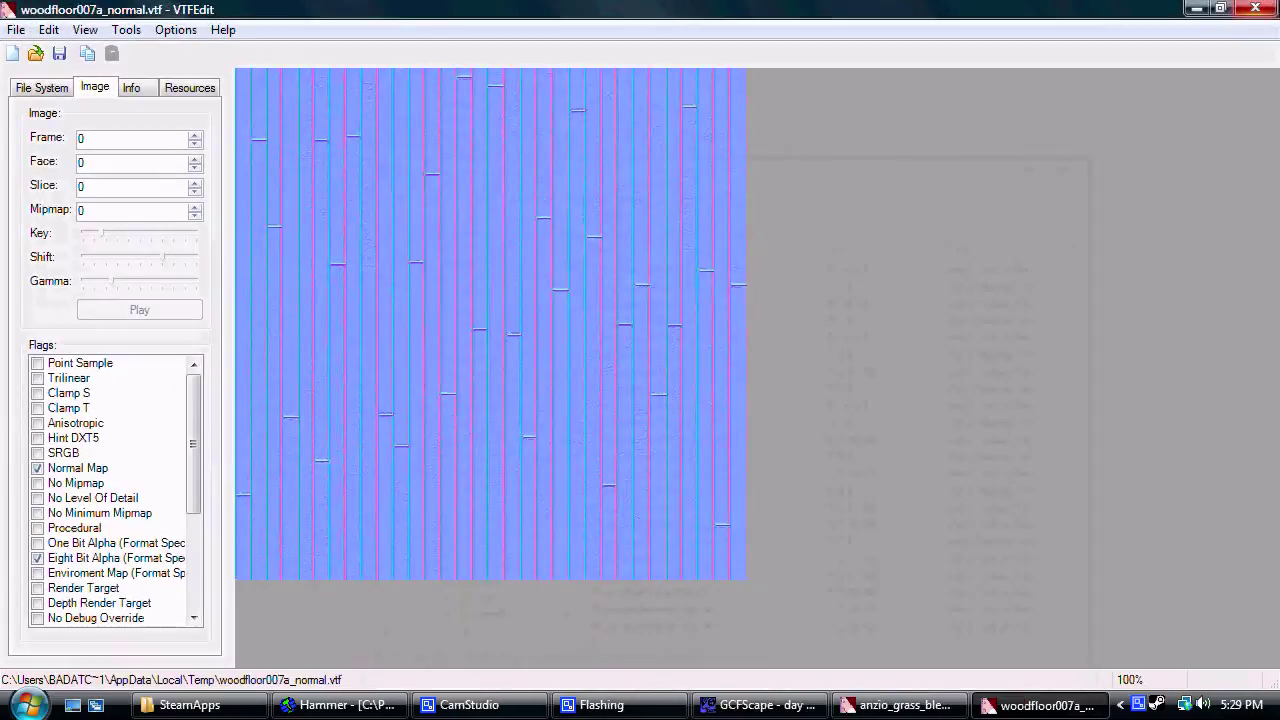
left_click(1255, 8)
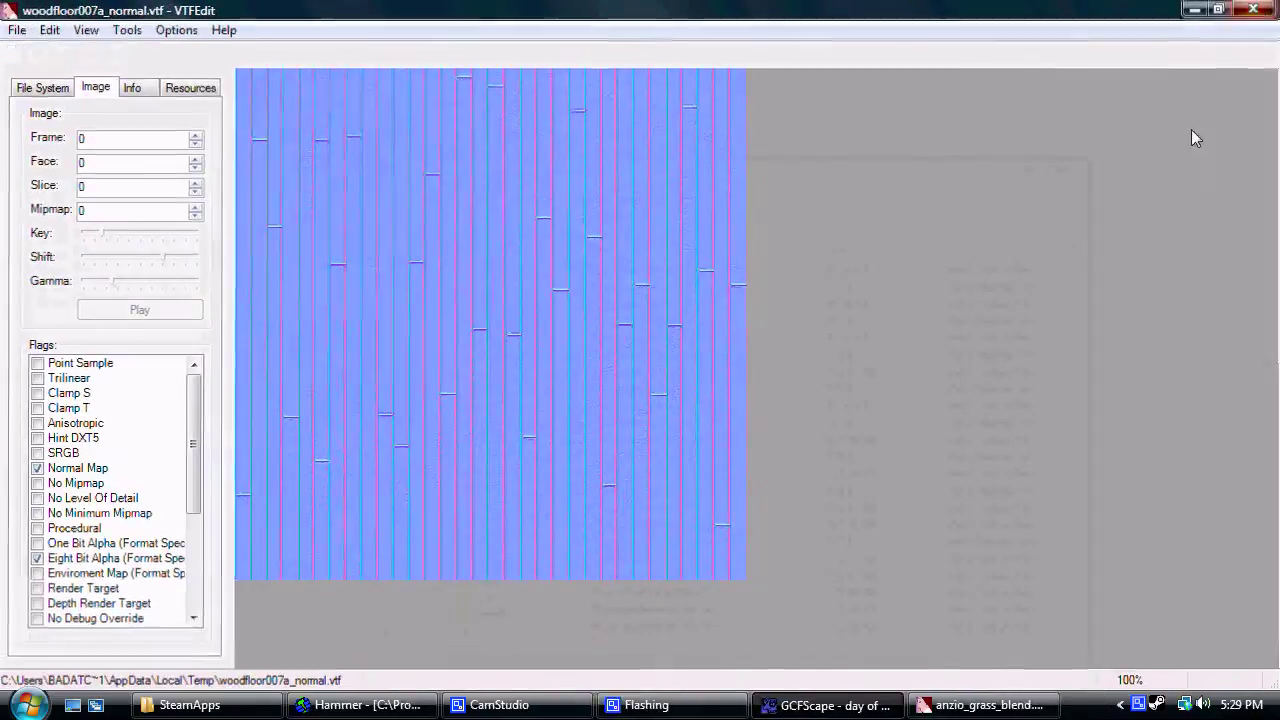
double_click(672, 507)
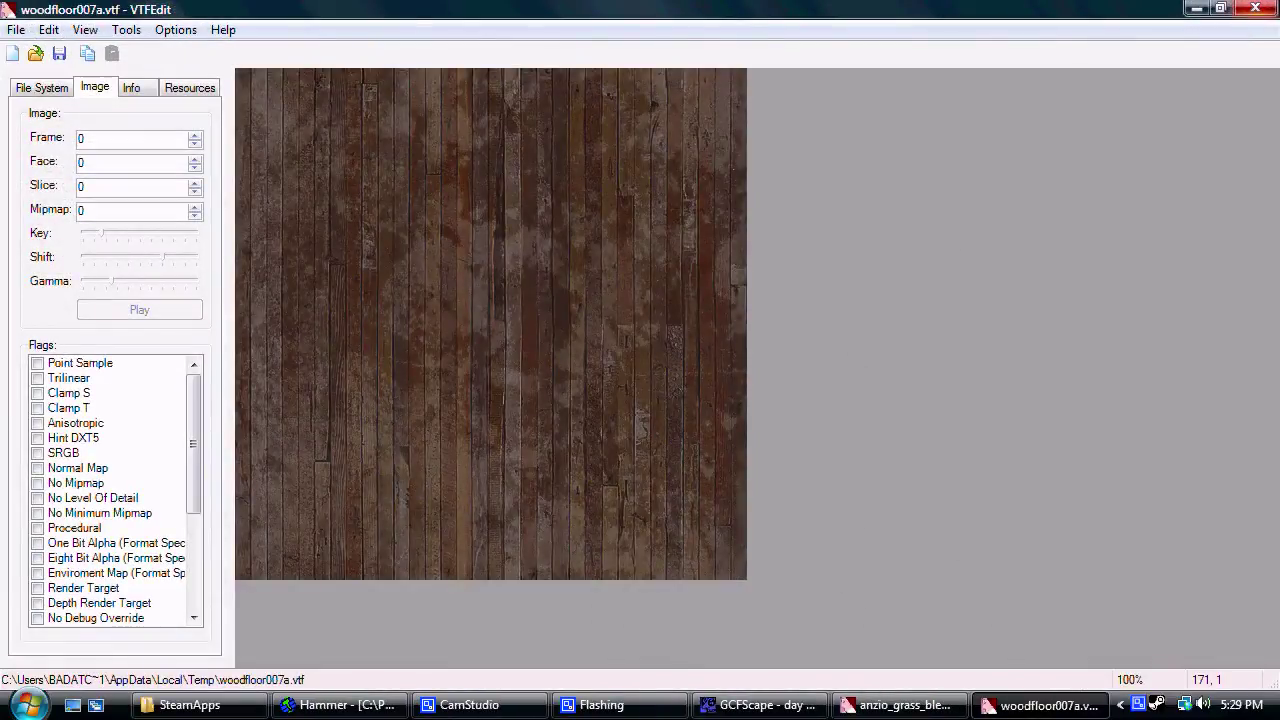
left_click(1255, 8)
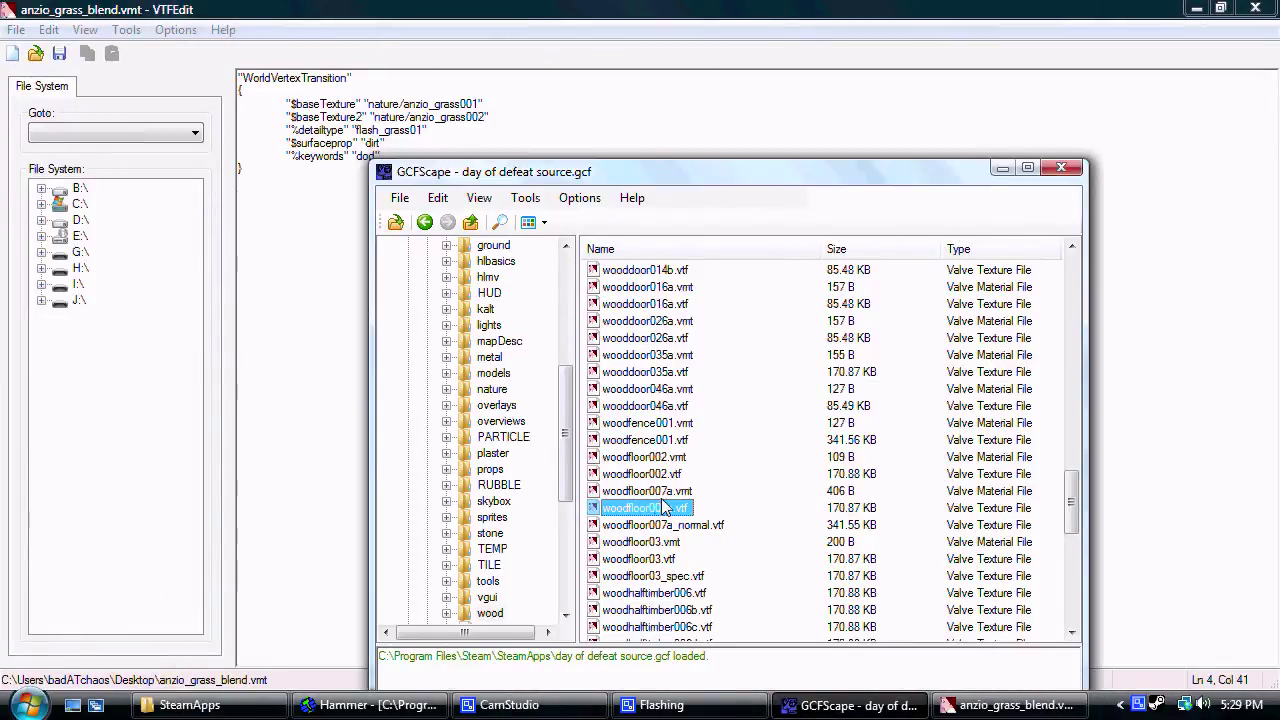
In VTFEdit, set the $baseTexture2 path of anzio_grass_blend.vmt to wood/woodfloor007a and check the name against the file in GCFScape
left_click(424, 124)
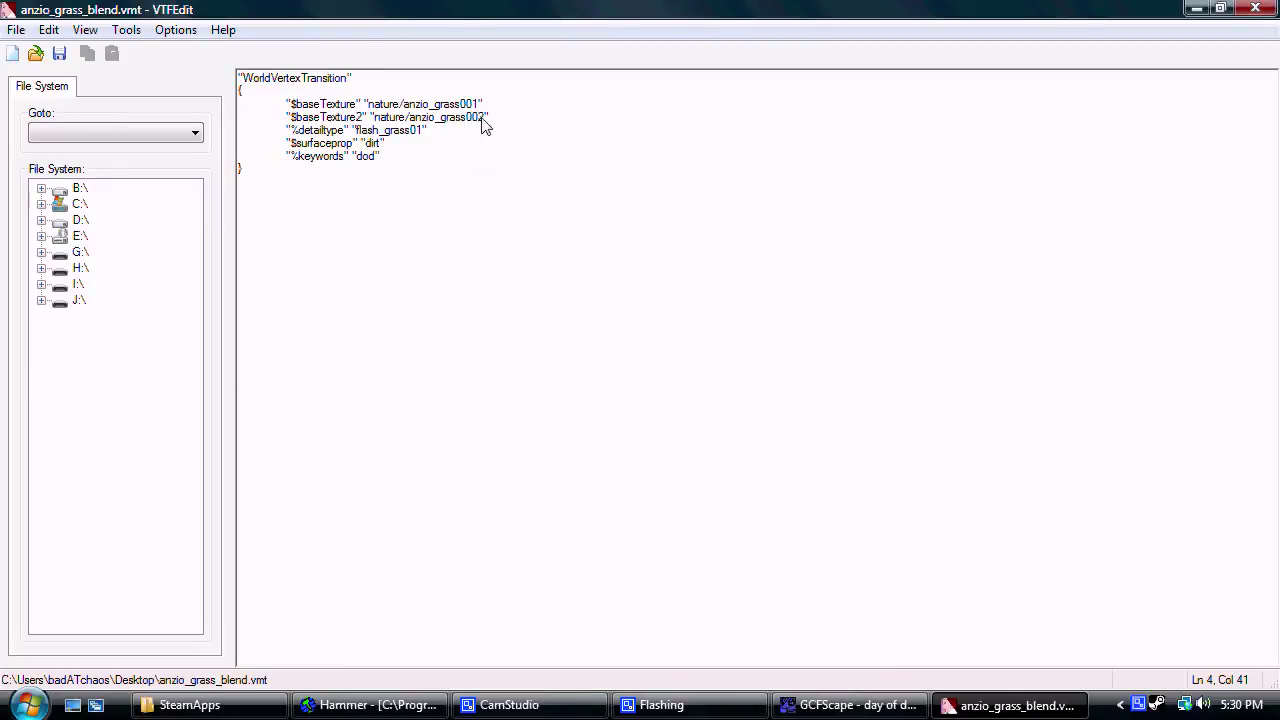
left_click_drag(484, 118, 397, 119)
type("wood/")
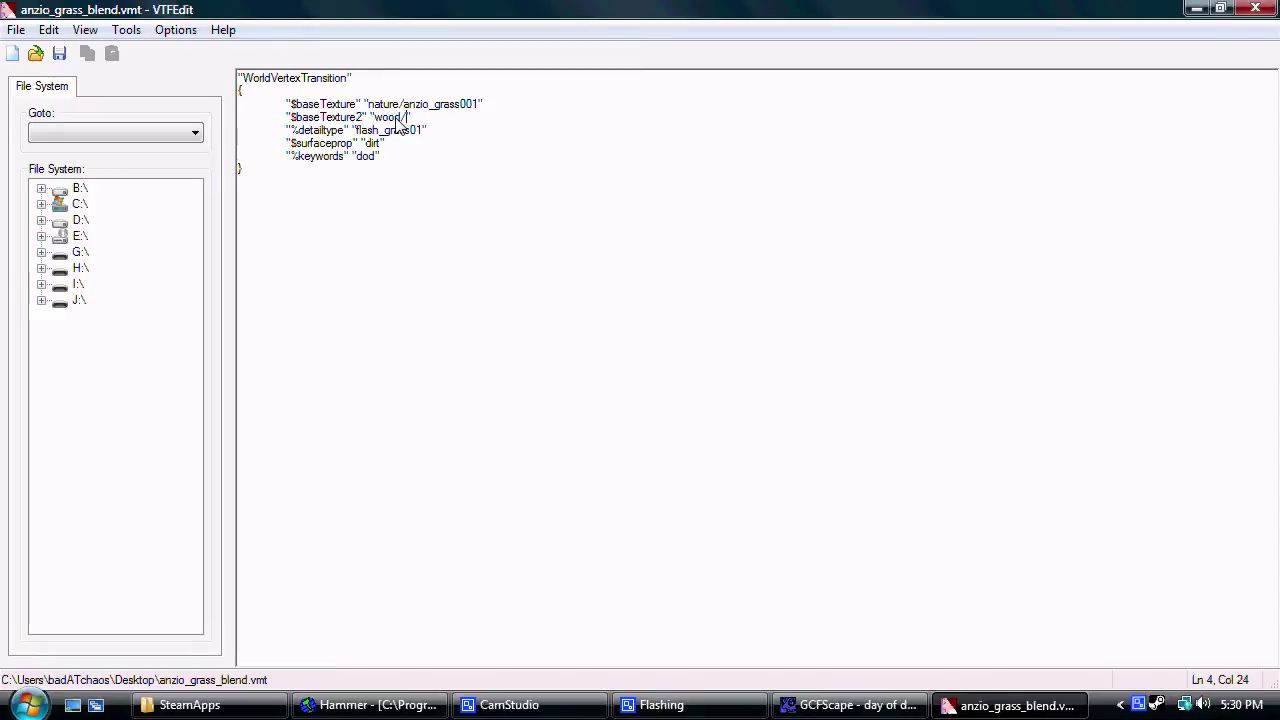
type("wood")
key("BackSpace")
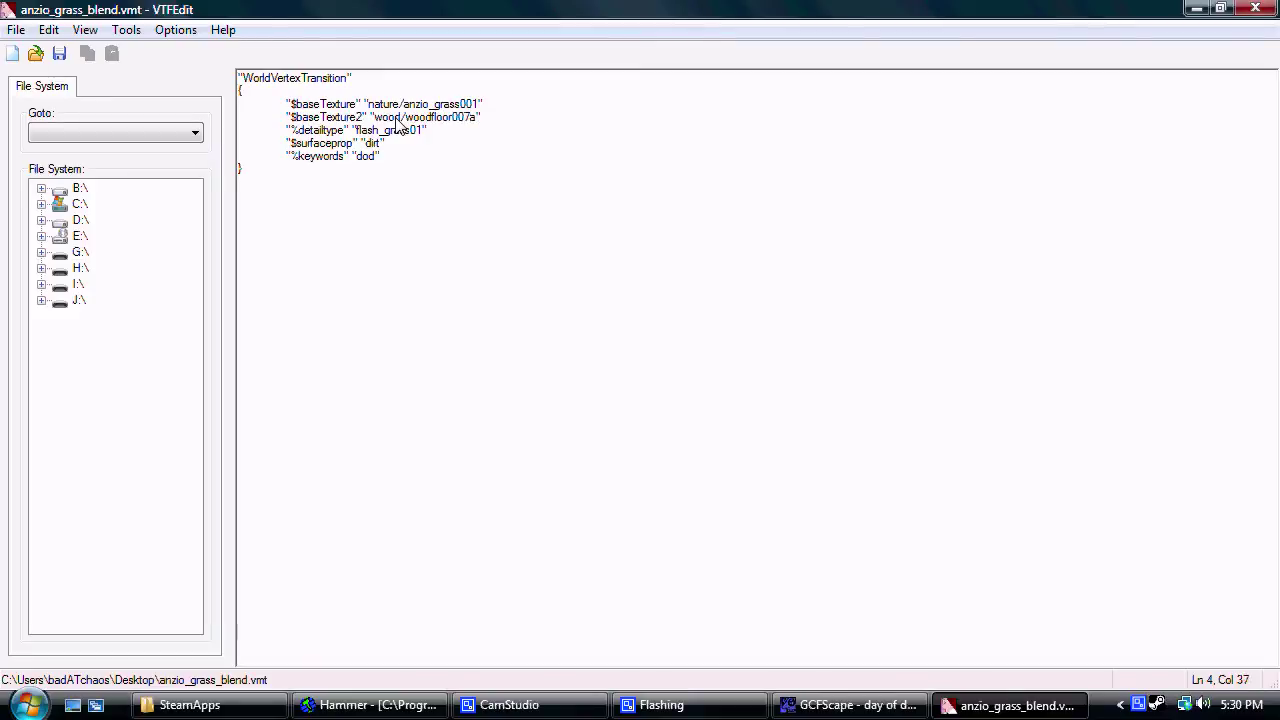
left_click(858, 705)
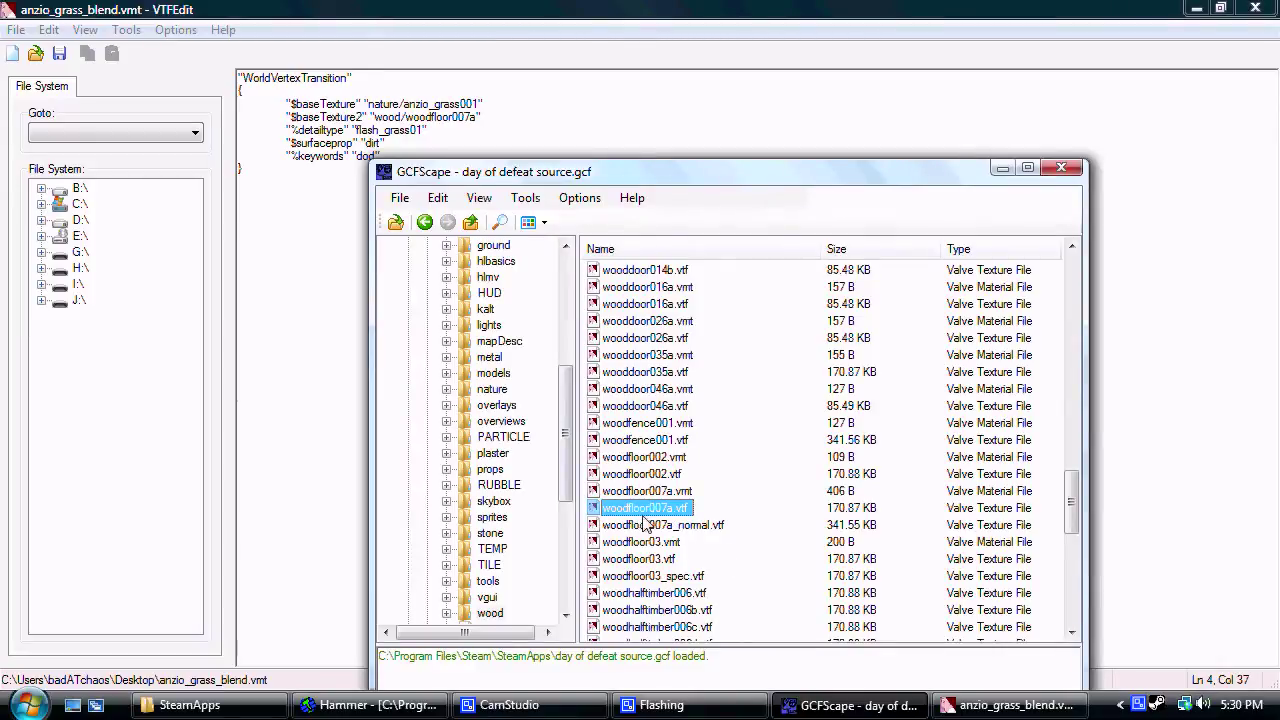
key("alt+Tab")
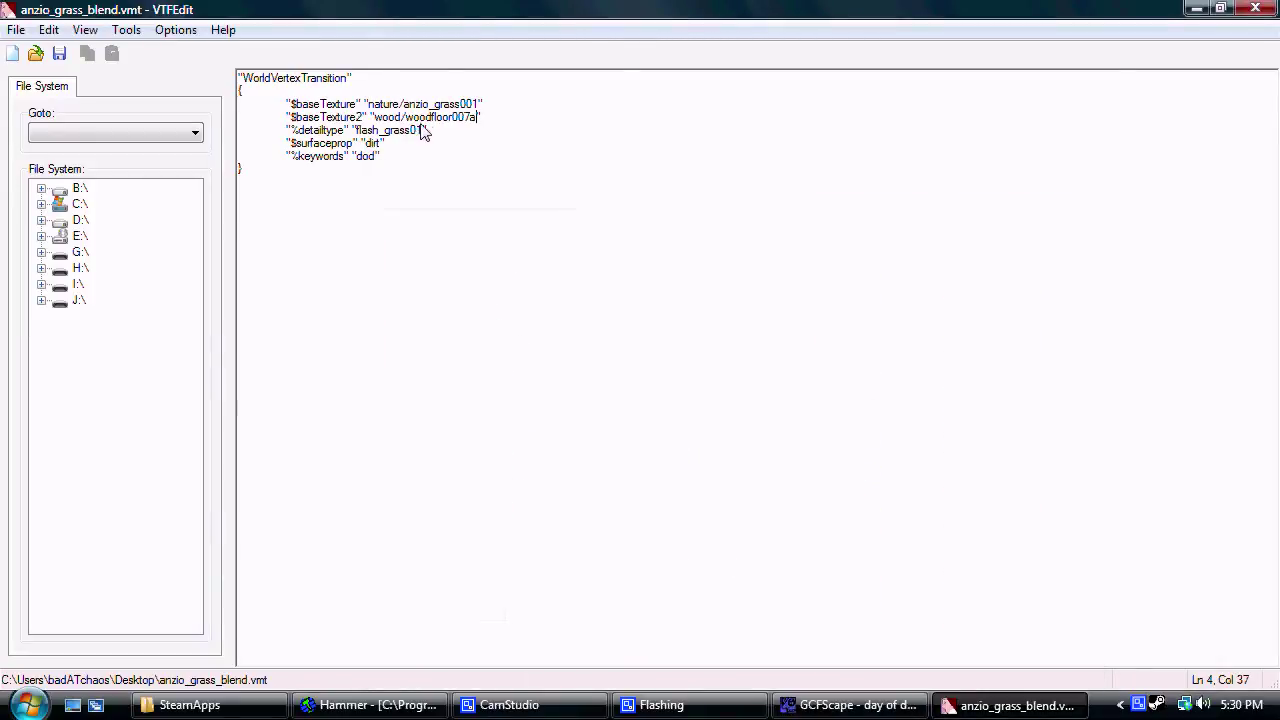
Save the edited material on the desktop as a new VMT file named CUSTOM and close VTFEdit
left_click(16, 30)
left_click(75, 125)
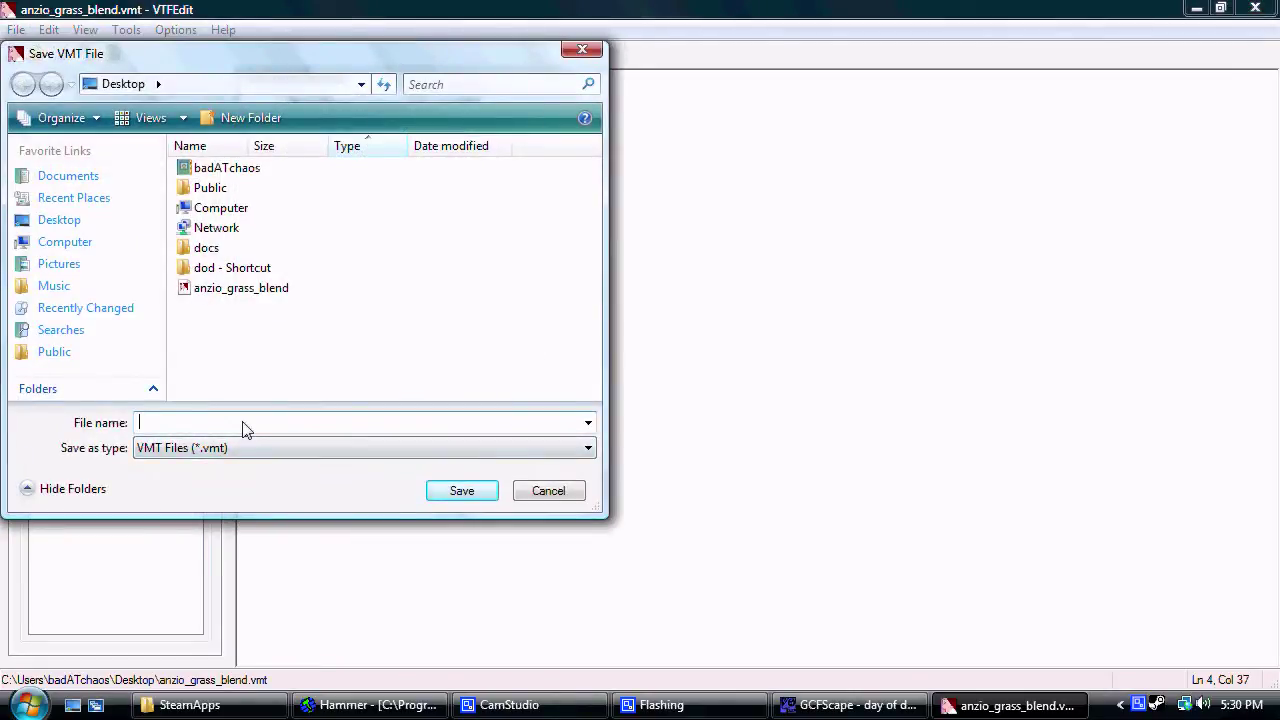
type("CUSTOM")
left_click(462, 490)
left_click(1197, 9)
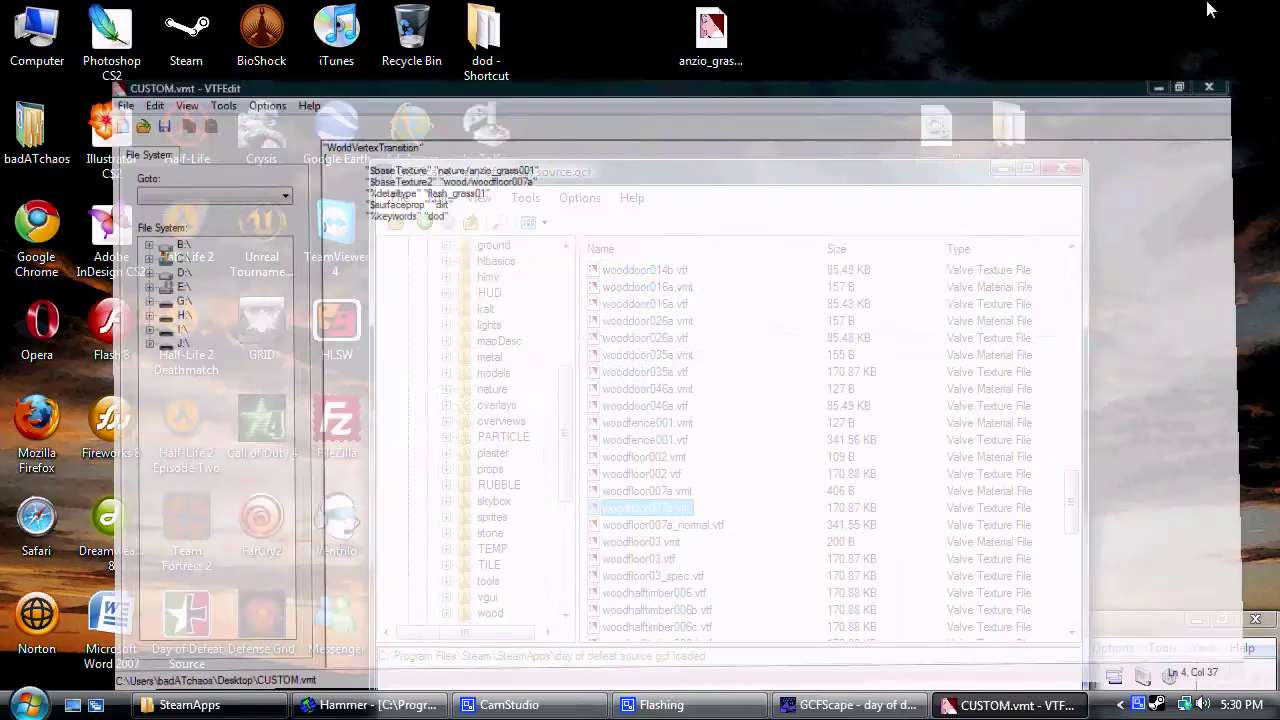
right_click(1010, 706)
left_click(1024, 683)
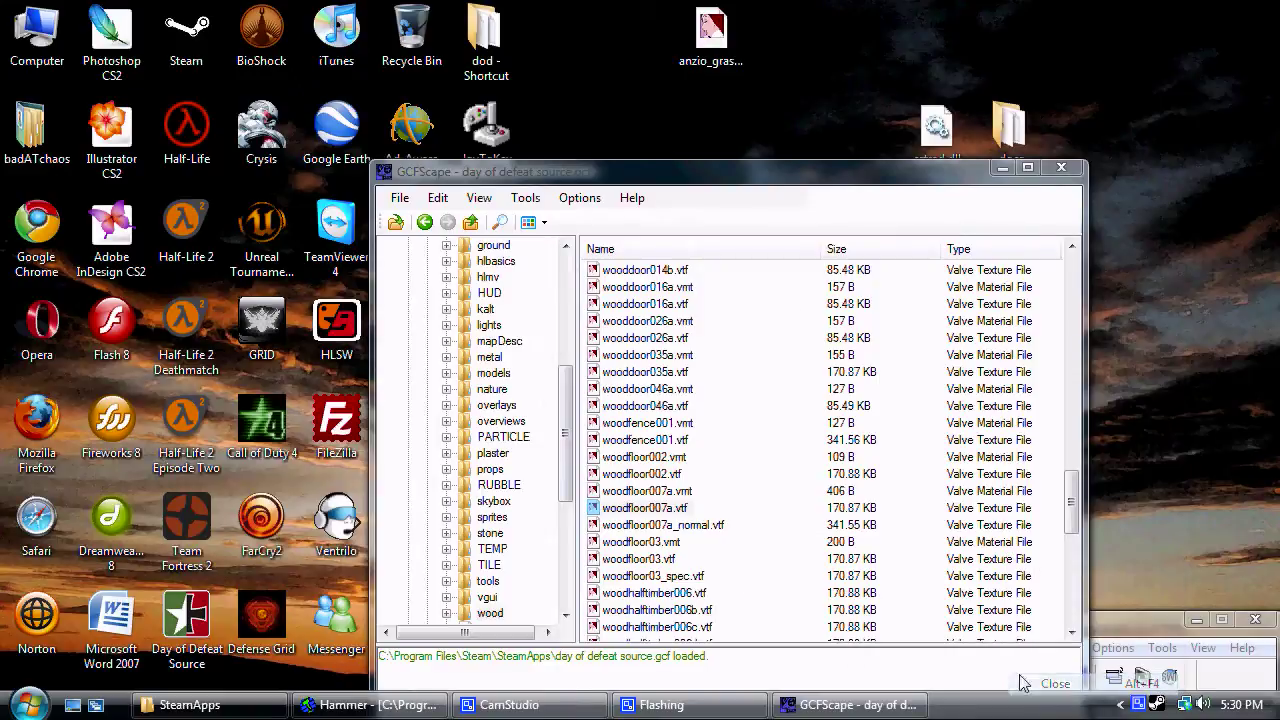
Copy the anzio_grass_blend material from the desktop and paste it into the dod/materials/TE folder
right_click(733, 36)
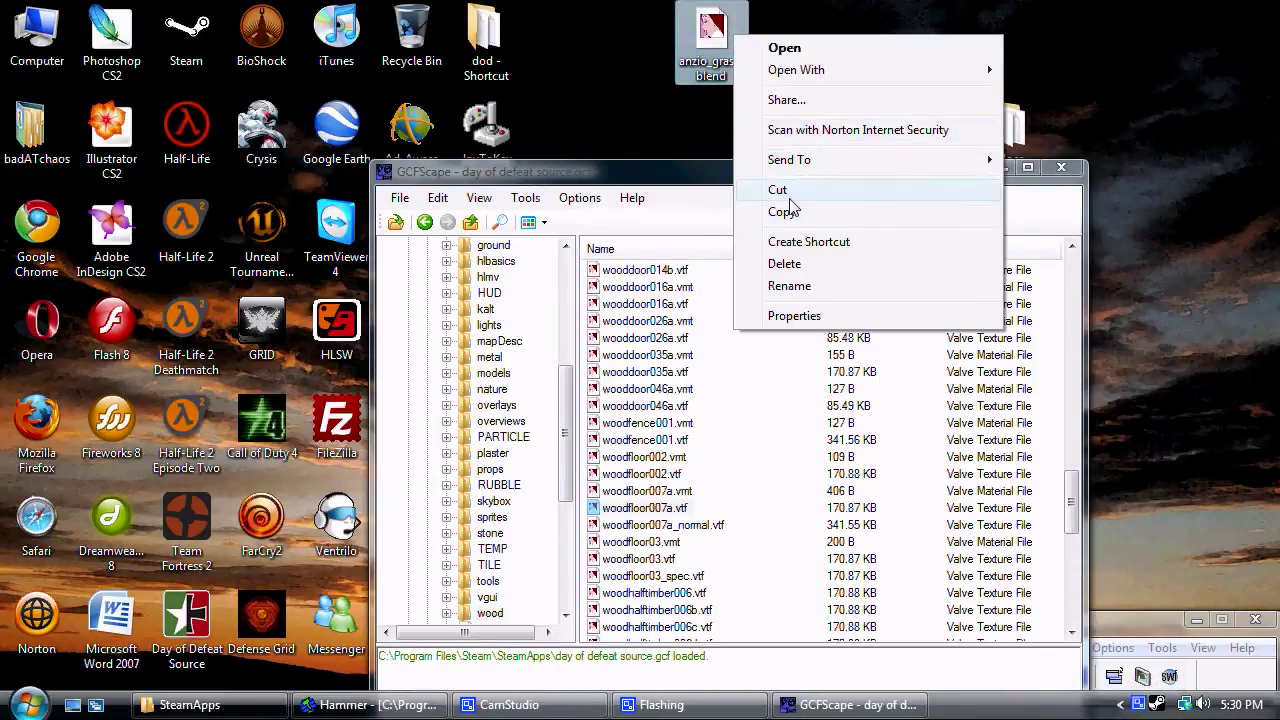
left_click(785, 213)
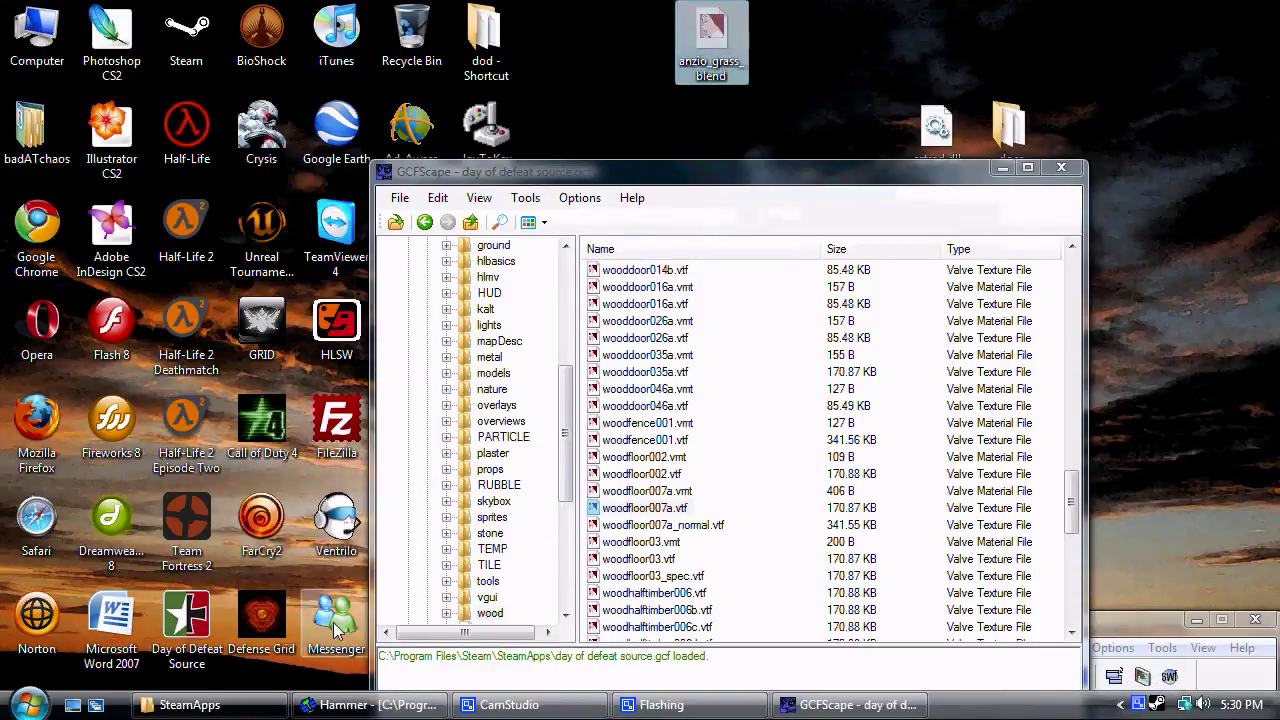
double_click(486, 38)
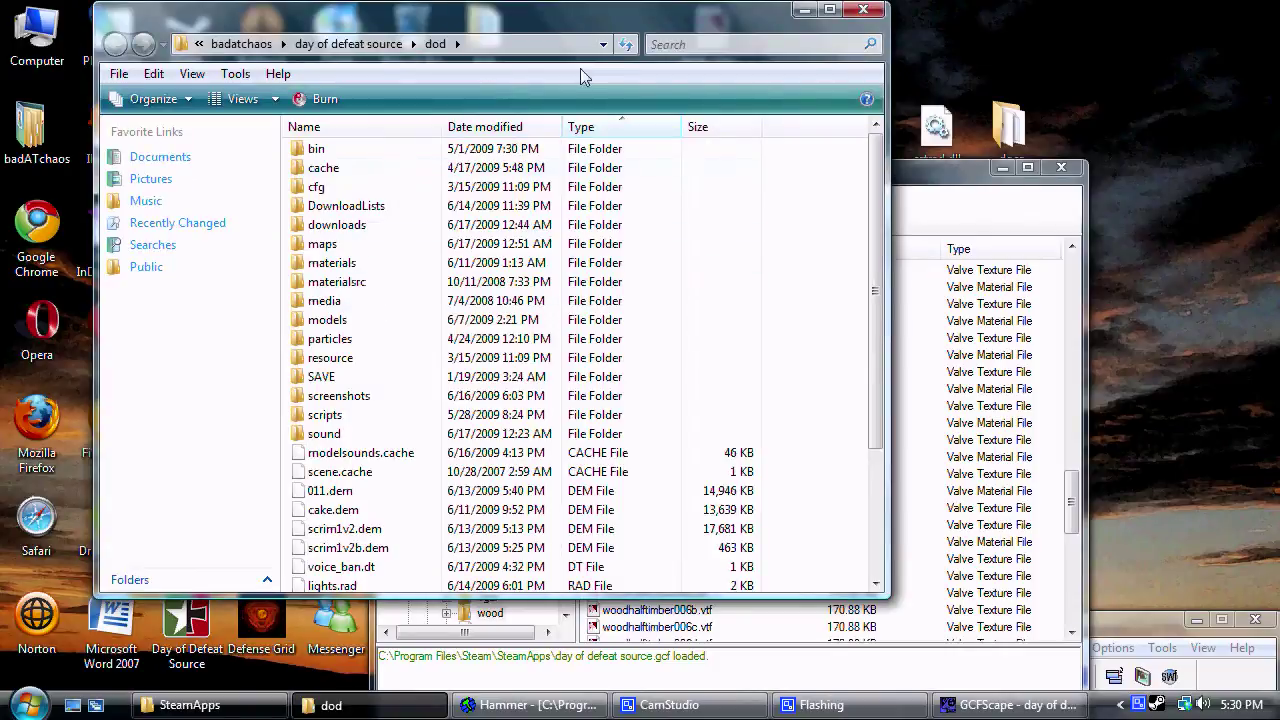
left_click(829, 9)
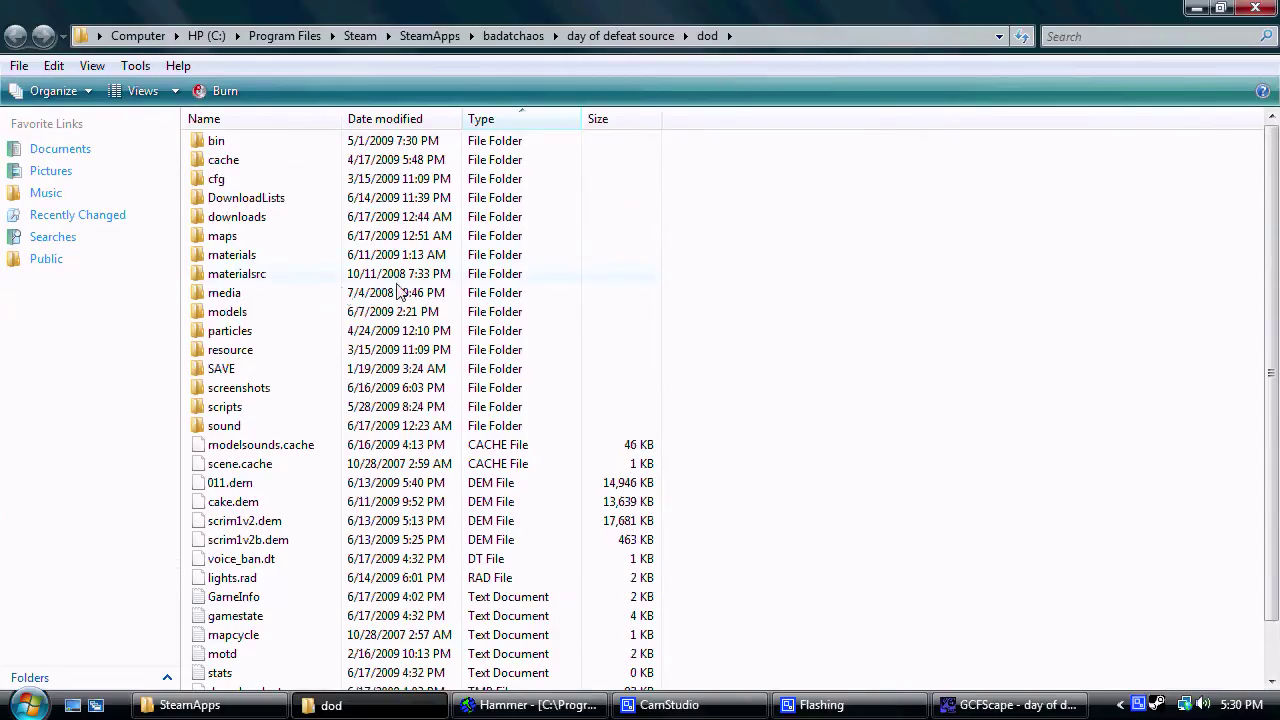
double_click(248, 260)
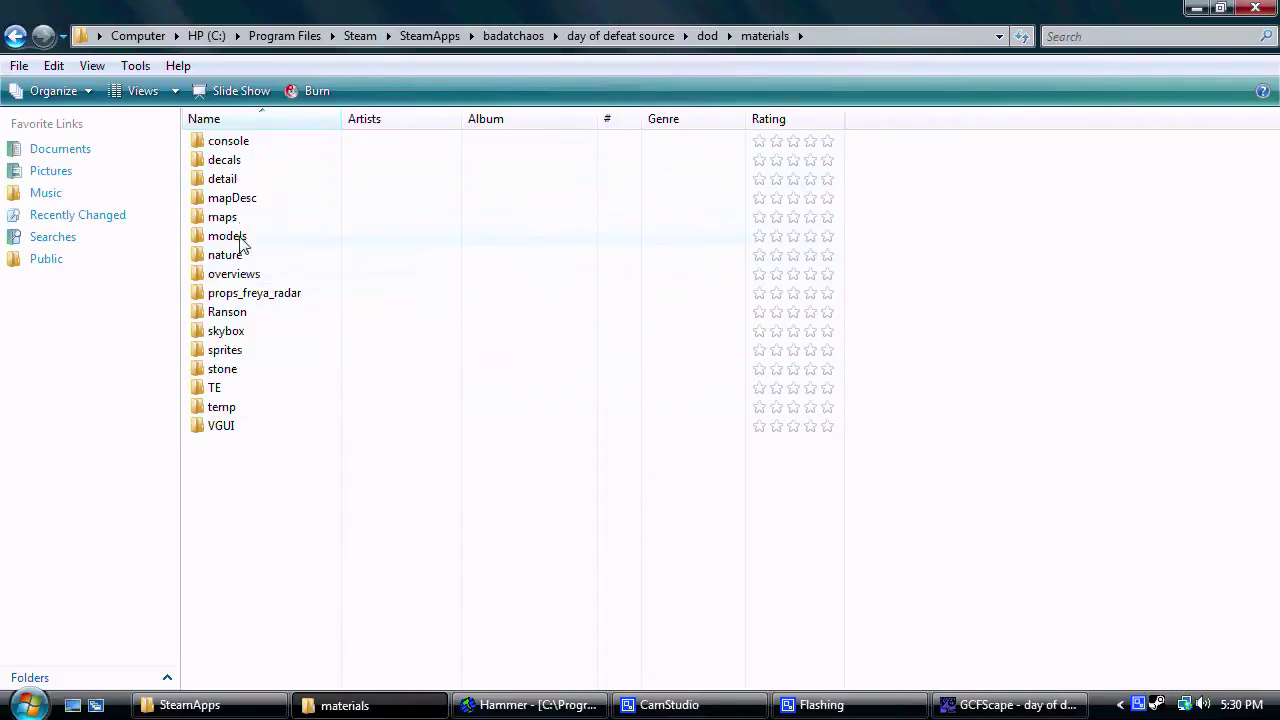
double_click(228, 389)
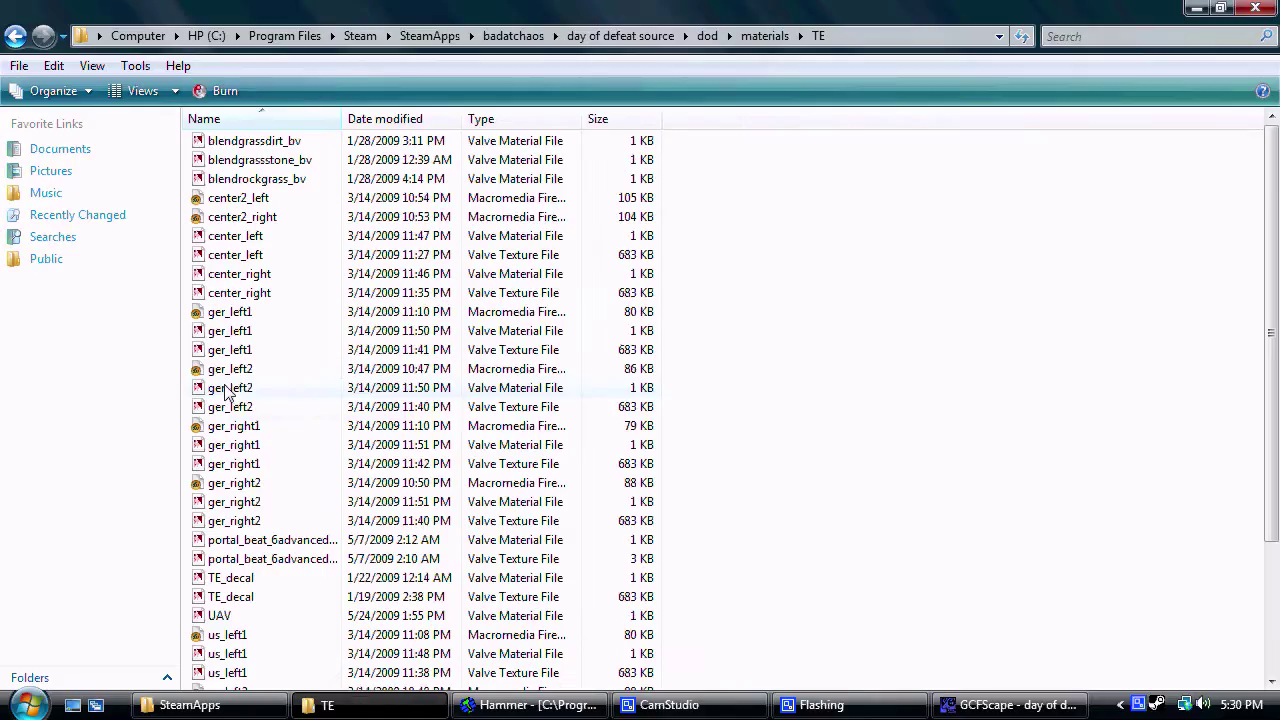
right_click(943, 259)
left_click(989, 412)
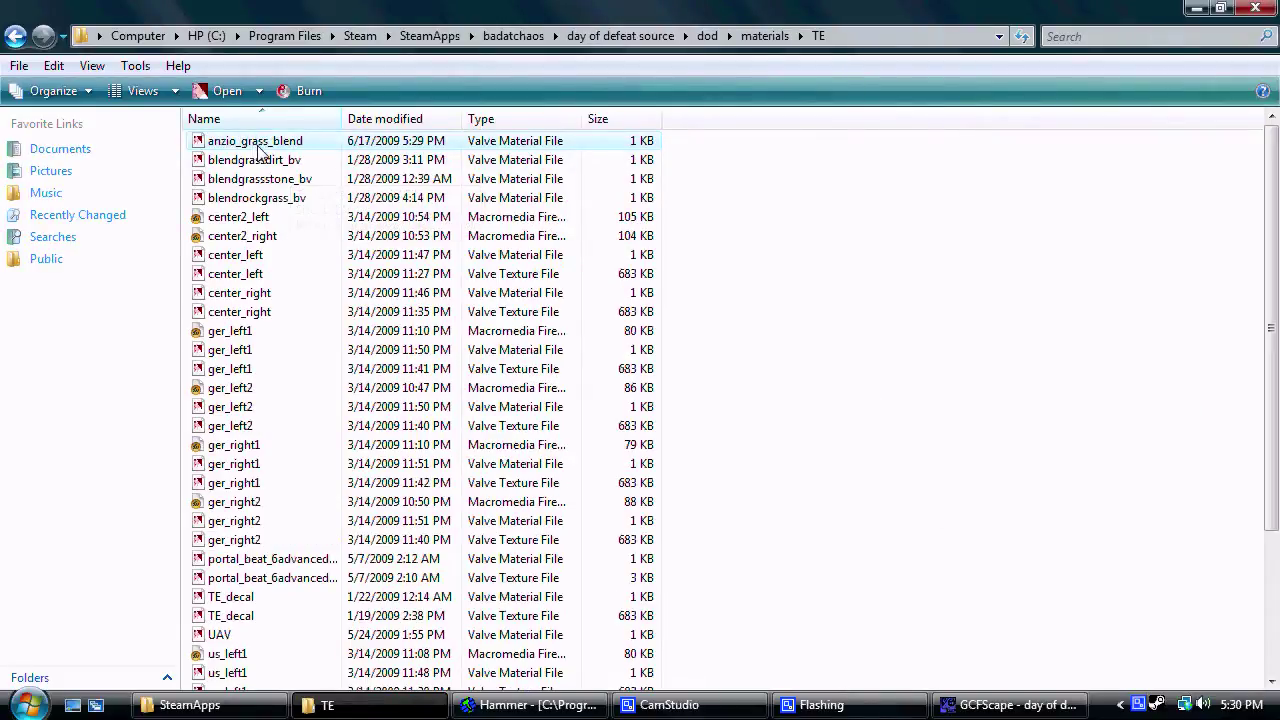
right_click(258, 150)
left_click(323, 368)
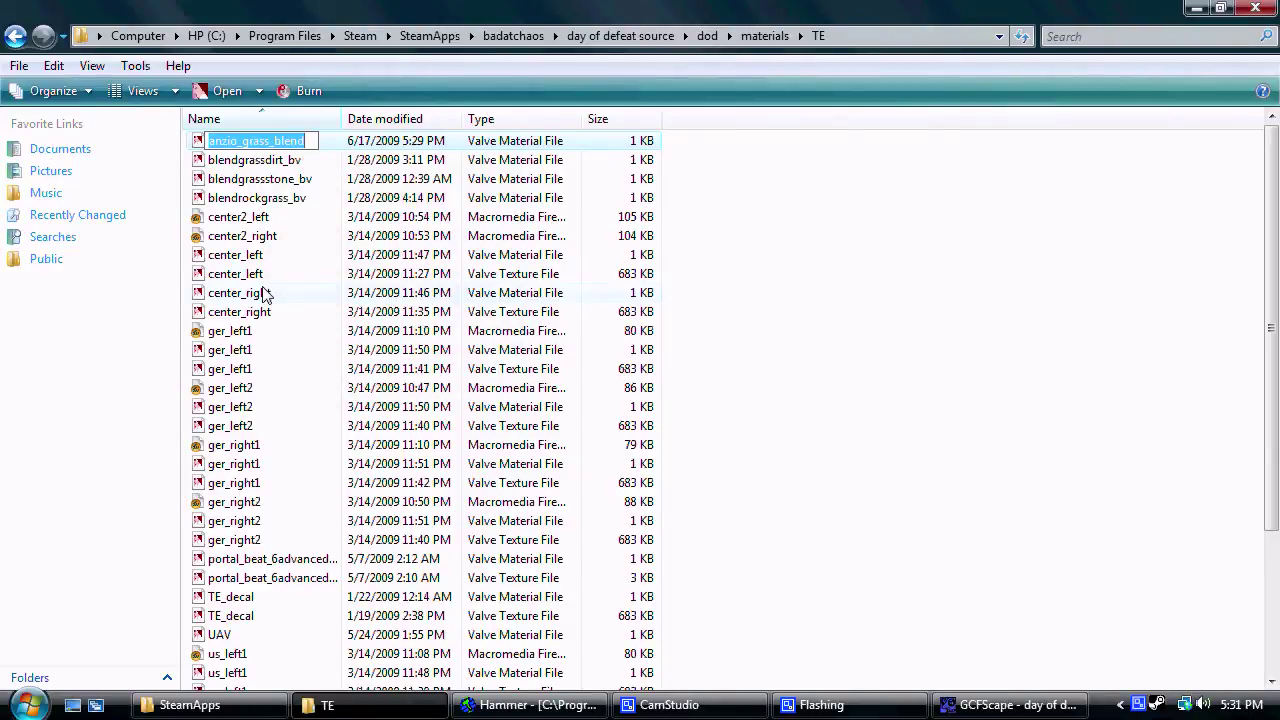
left_click(1219, 9)
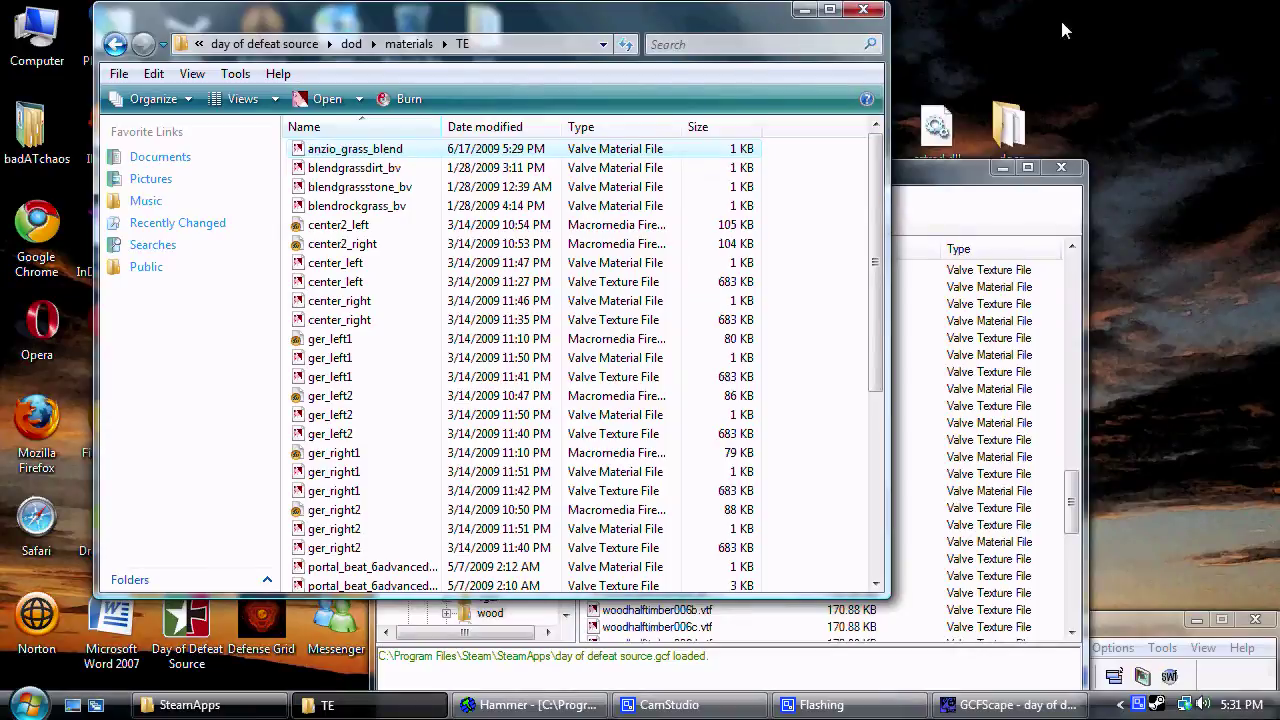
left_click_drag(676, 18, 711, 9)
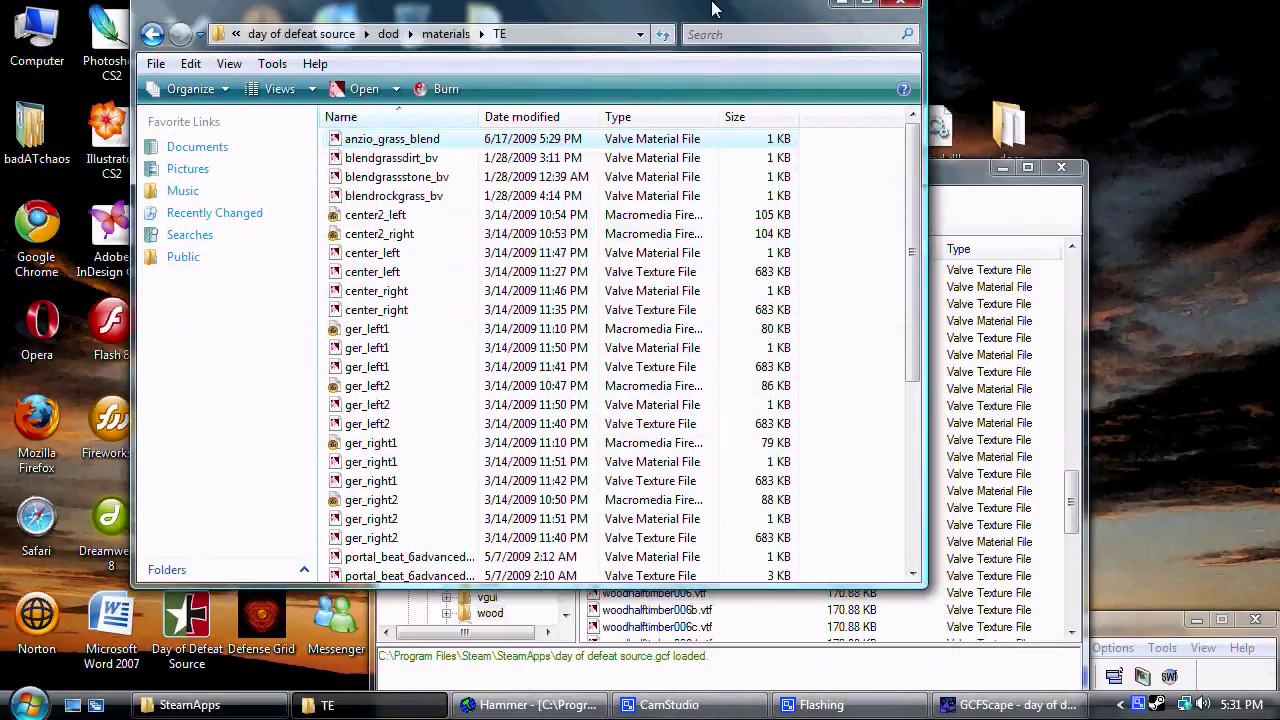
Open the pasted anzio_grass_blend material in VTFEdit and set its $baseTexture2 path to wood/woodfloor007a
double_click(388, 140)
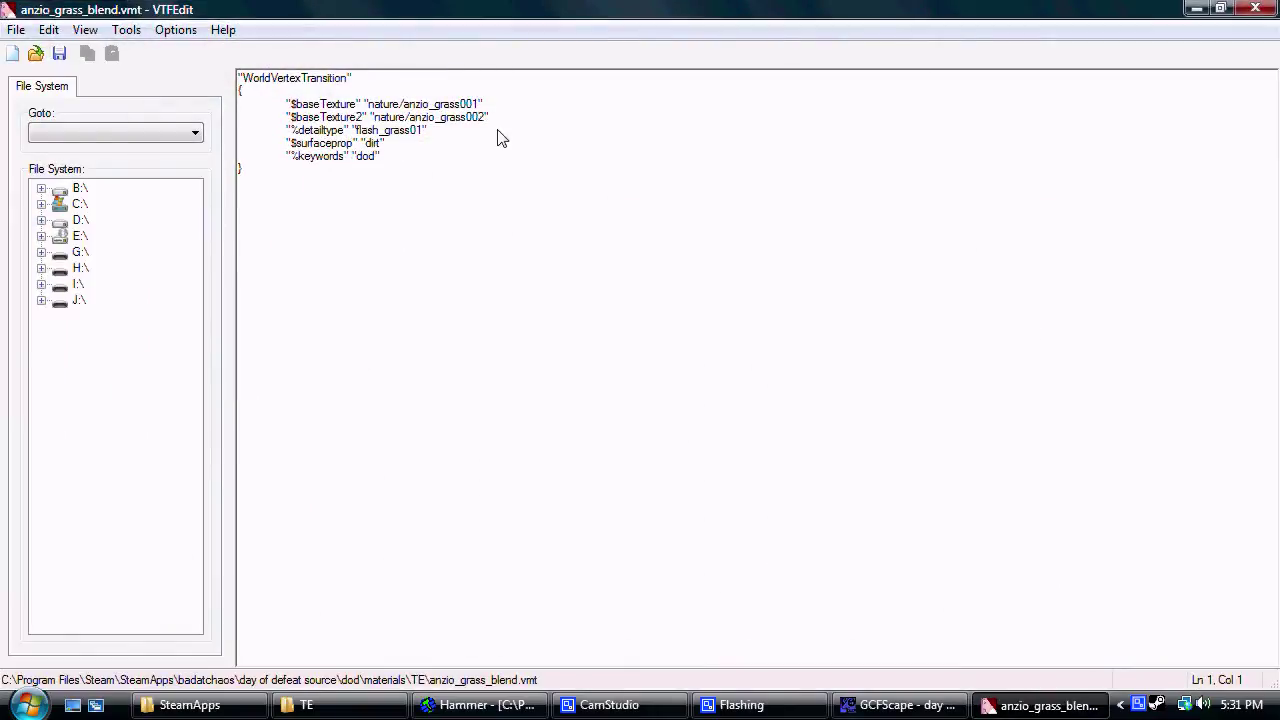
left_click_drag(484, 120, 385, 123)
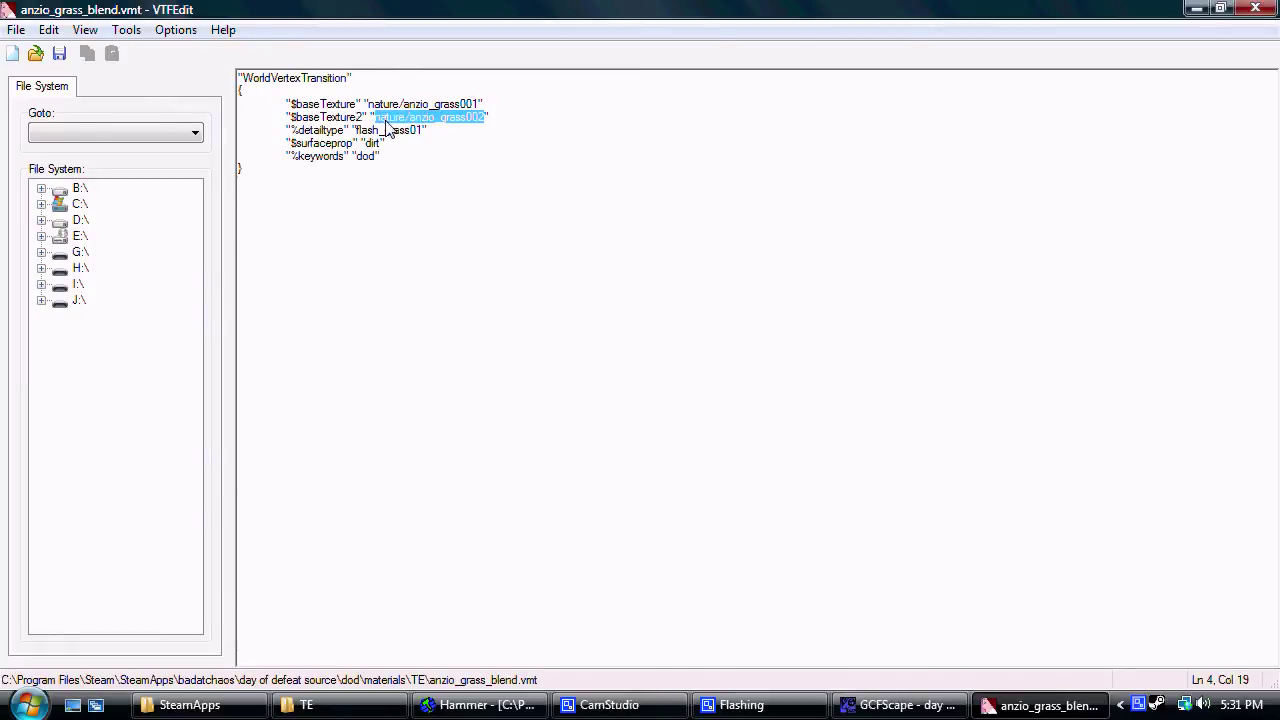
type("wood/woodfloo")
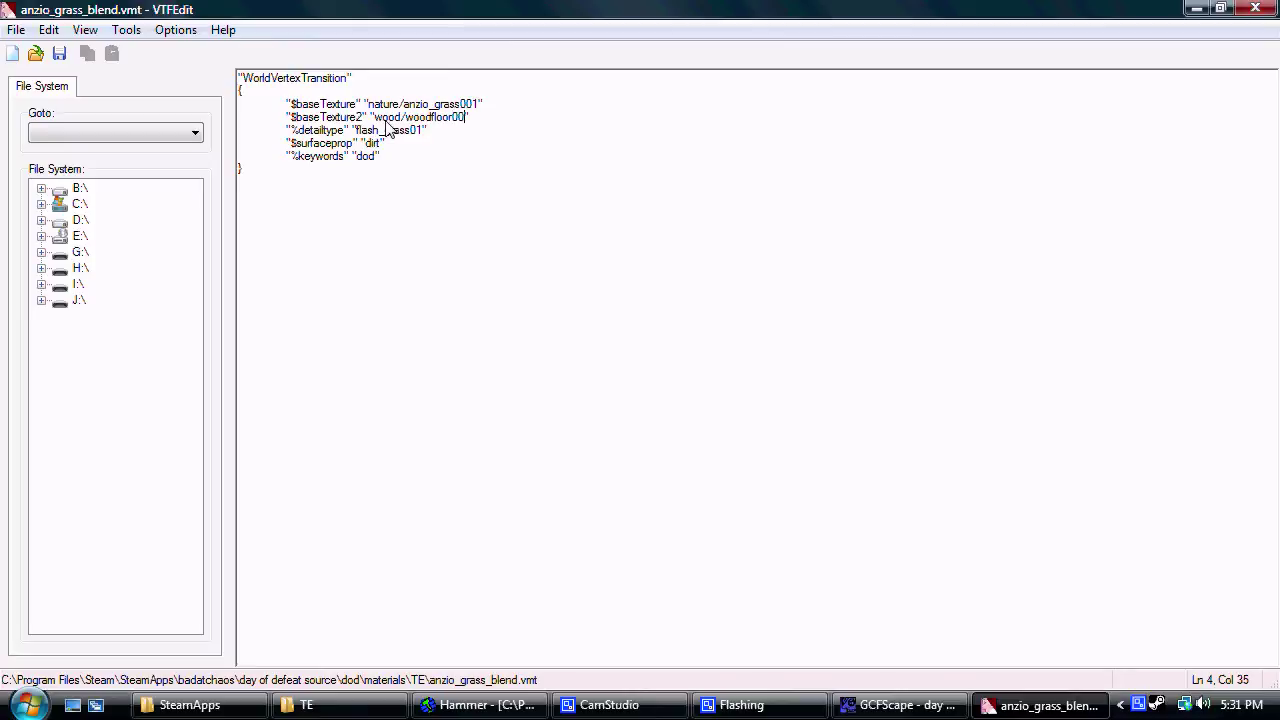
type("r007a")
left_click(405, 200)
left_click(16, 29)
left_click(62, 127)
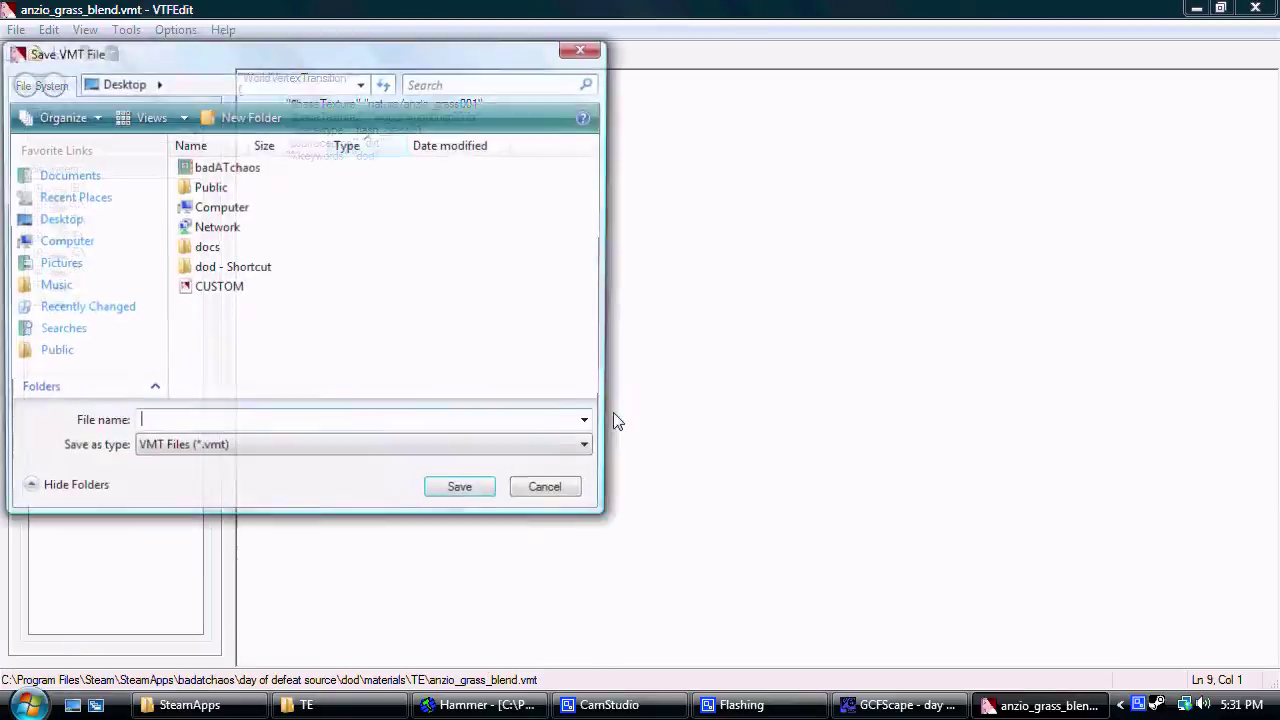
left_click(226, 290)
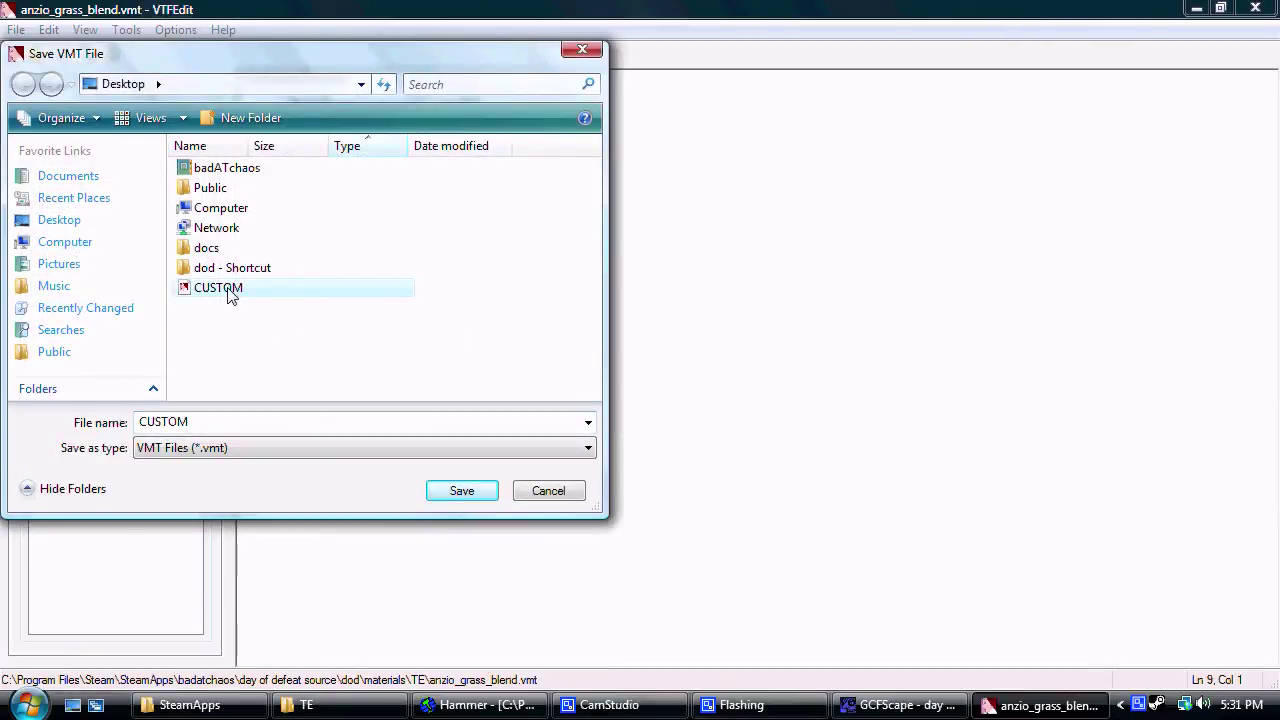
left_click(548, 491)
Save the changes to anzio_grass_blend.vmt under its existing name and close VTFEdit
left_click(18, 30)
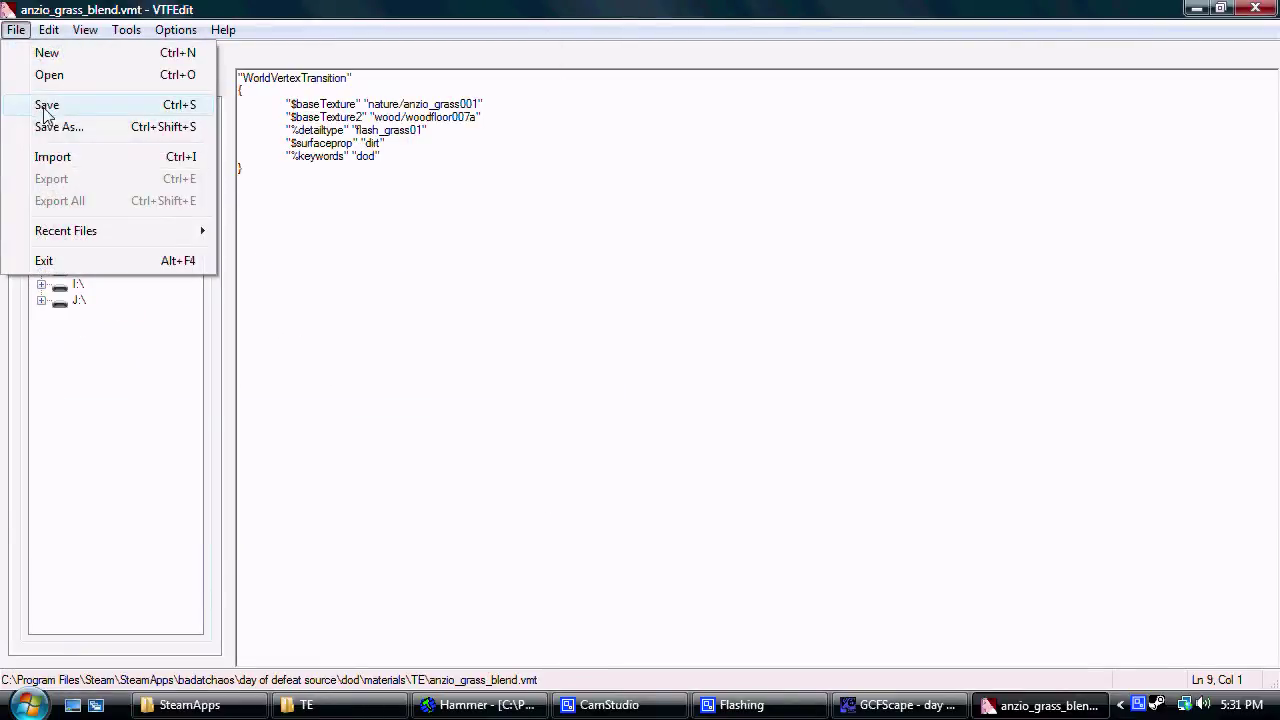
left_click(45, 104)
left_click(1220, 8)
left_click(1175, 356)
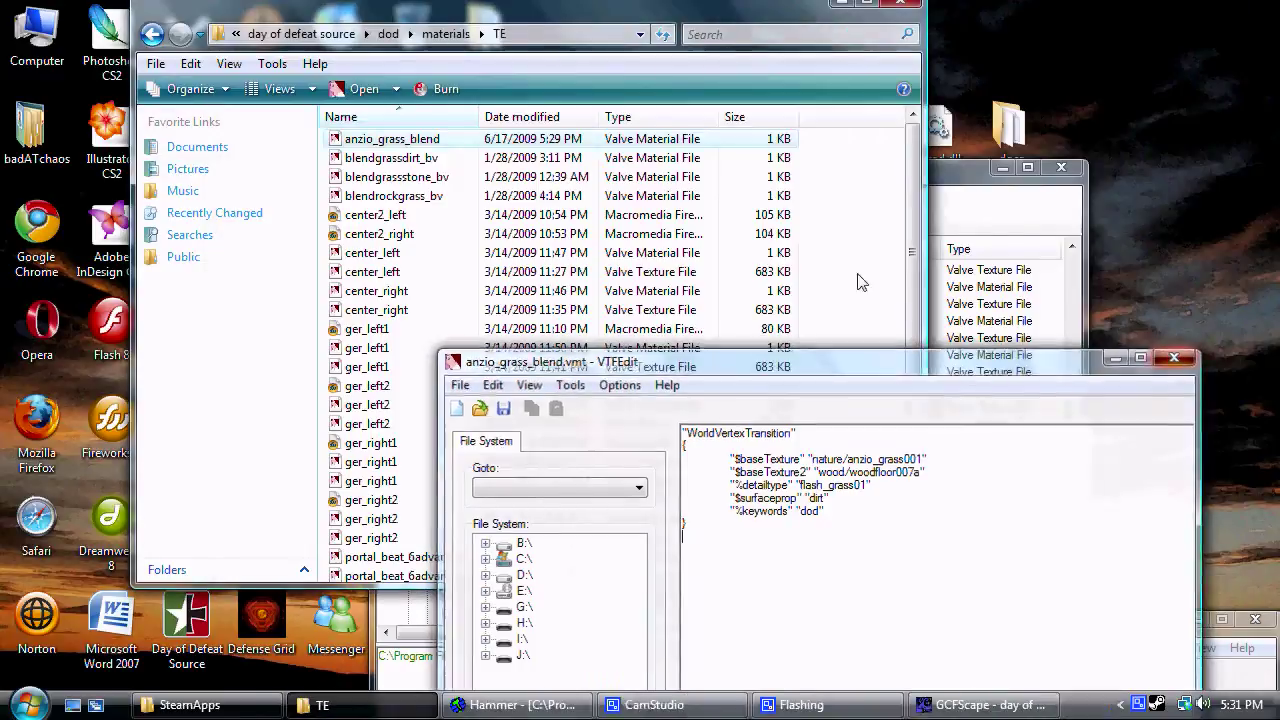
Rename the anzio_grass_blend material in the TE folder to customstuff
right_click(400, 143)
left_click(500, 366)
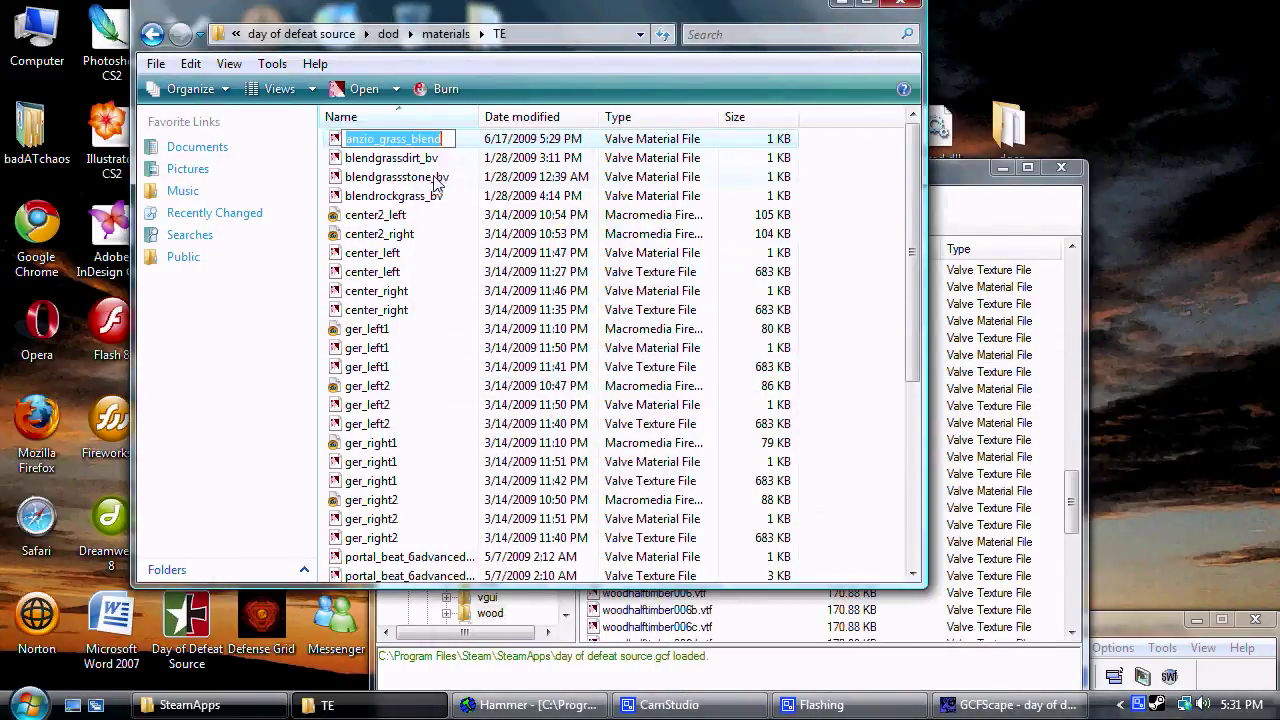
type("customstuff")
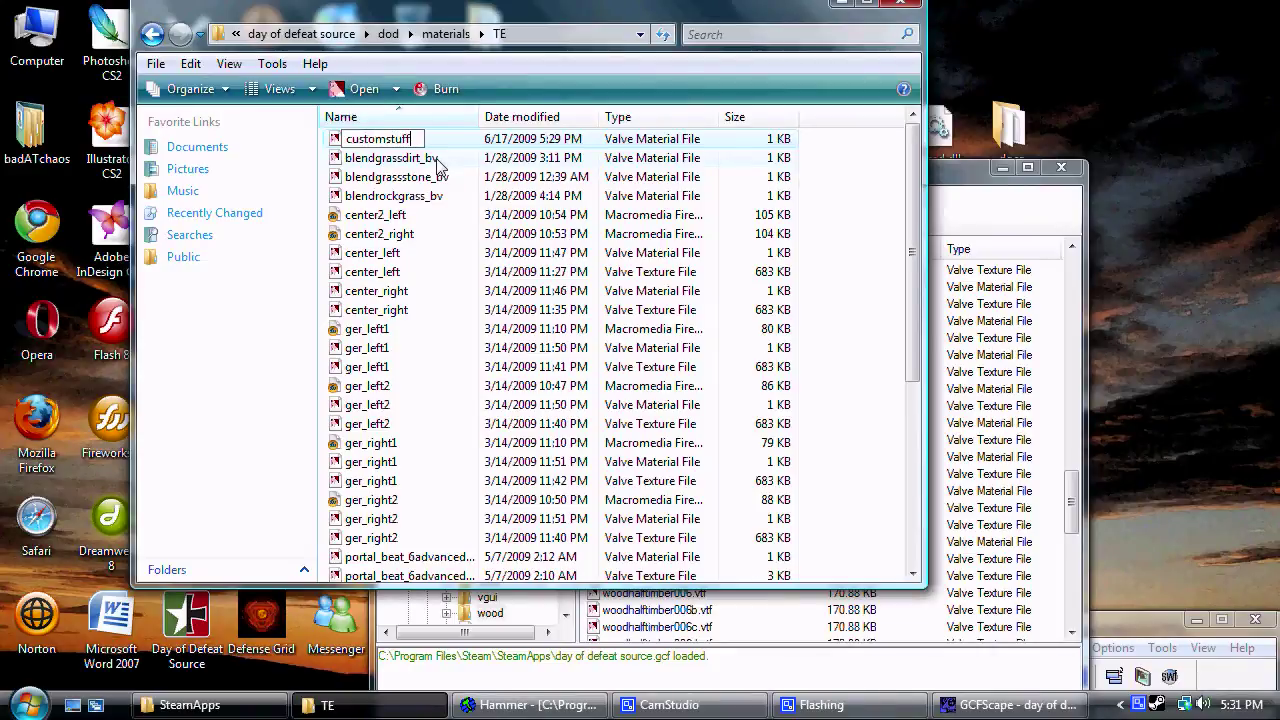
key("Return")
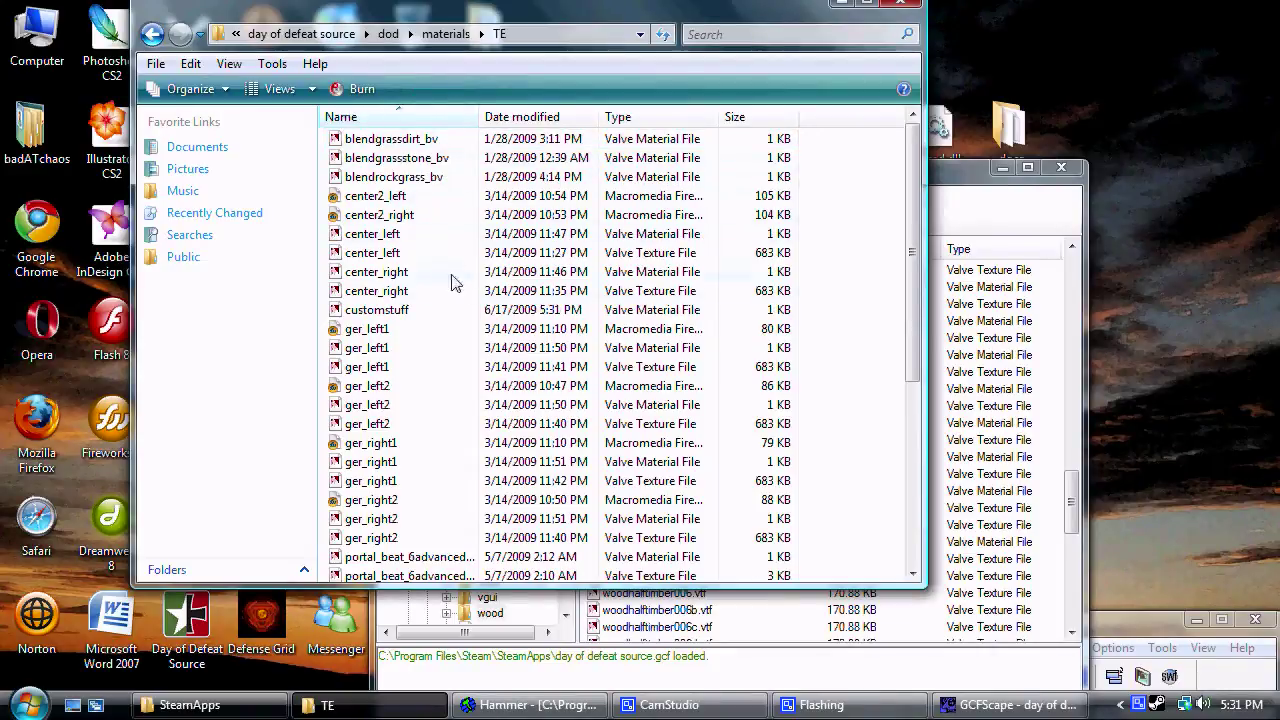
Look through the TE folder and sort its files by date modified, newest first
scroll(437, 400, "down", 5)
scroll(437, 410, "up", 5)
scroll(437, 392, "down", 5)
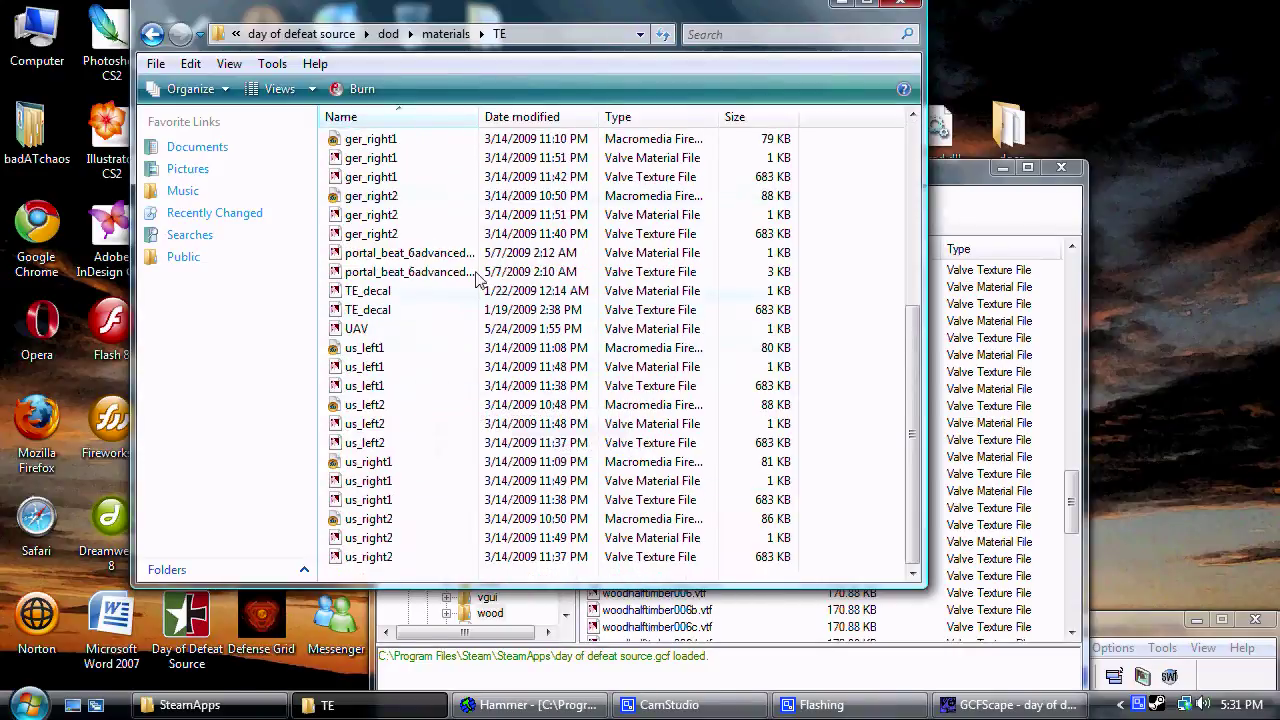
left_click(525, 117)
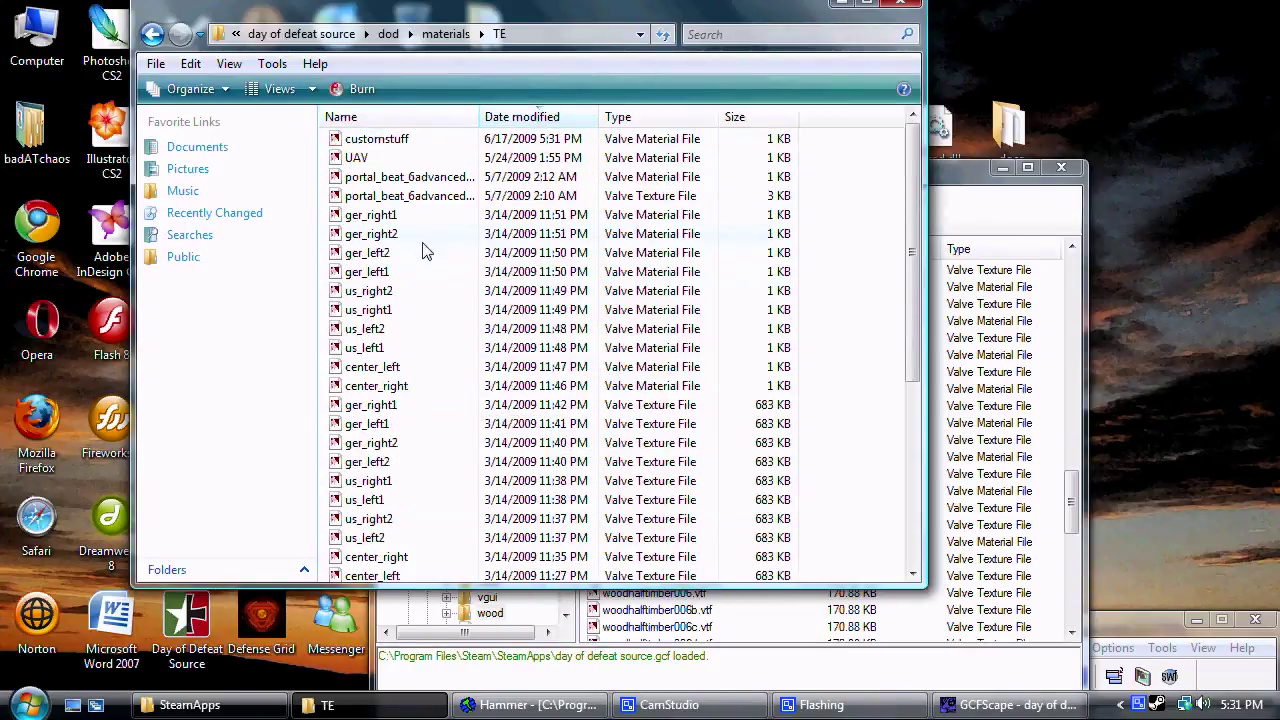
Open customstuff.vmt in VTFEdit, review its $baseTexture2 path and minimize the editor
double_click(400, 140)
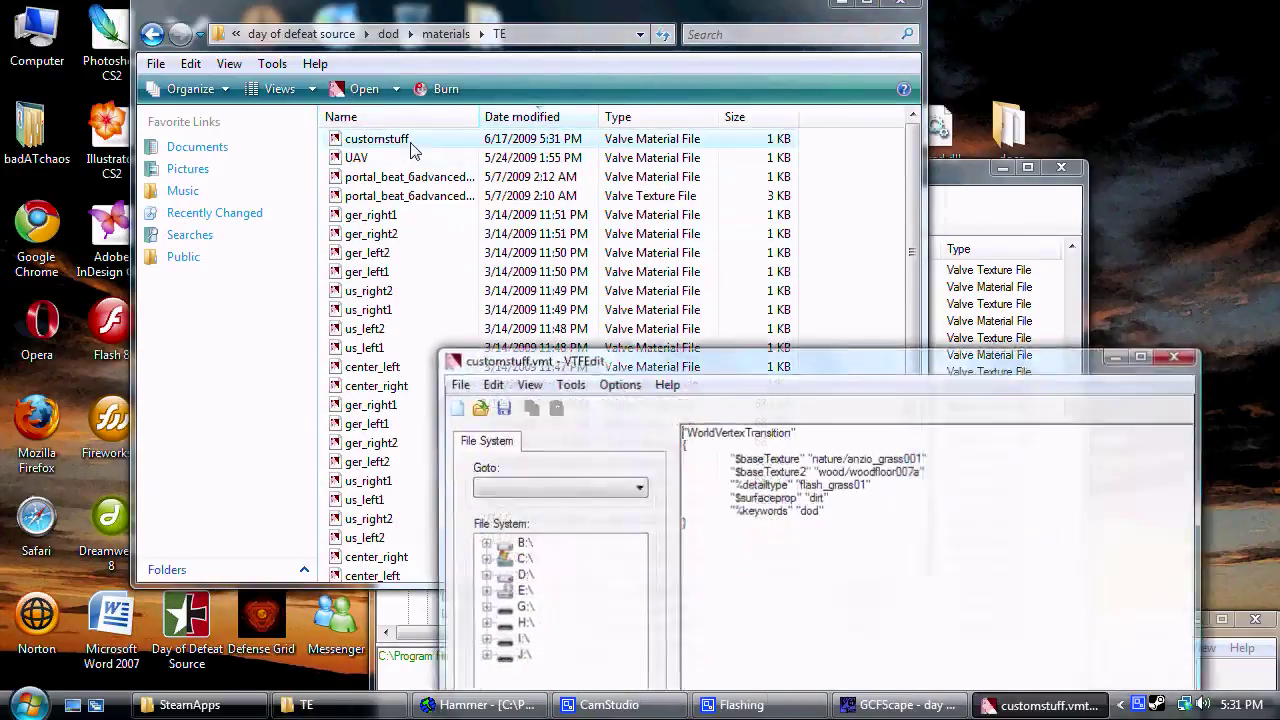
left_click_drag(717, 268, 552, 98)
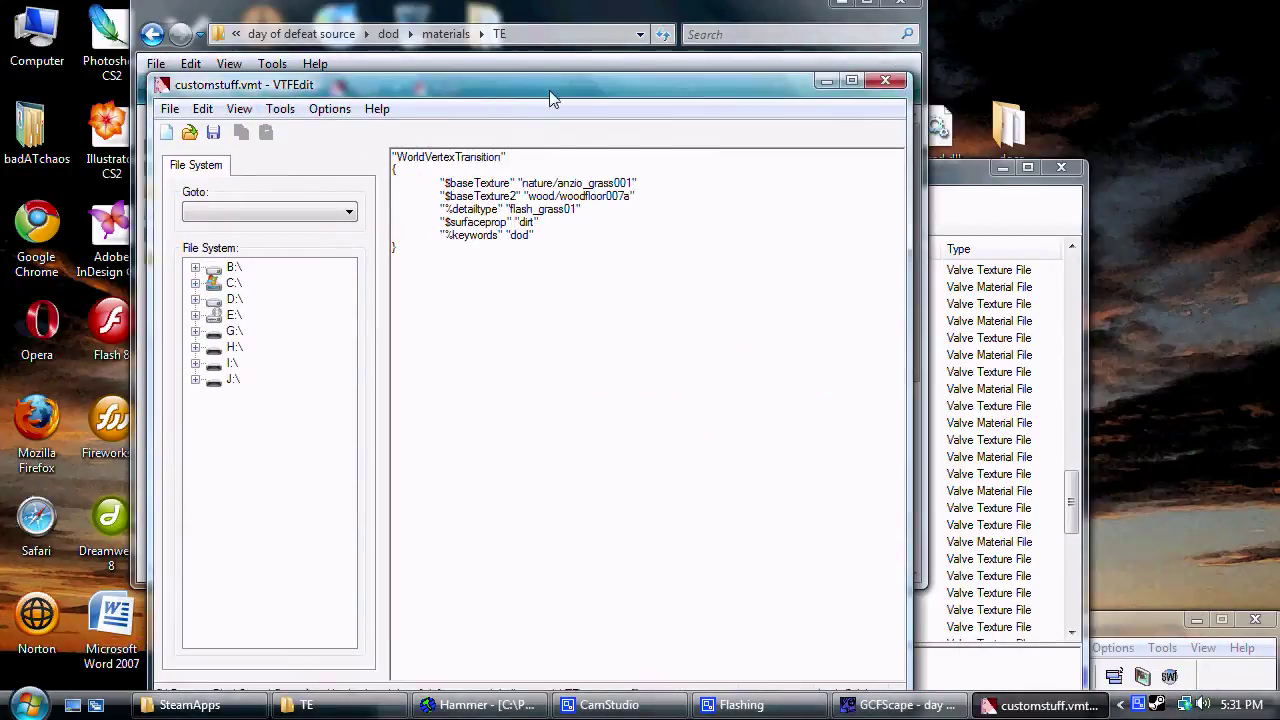
left_click(848, 87)
left_click_drag(483, 120, 403, 122)
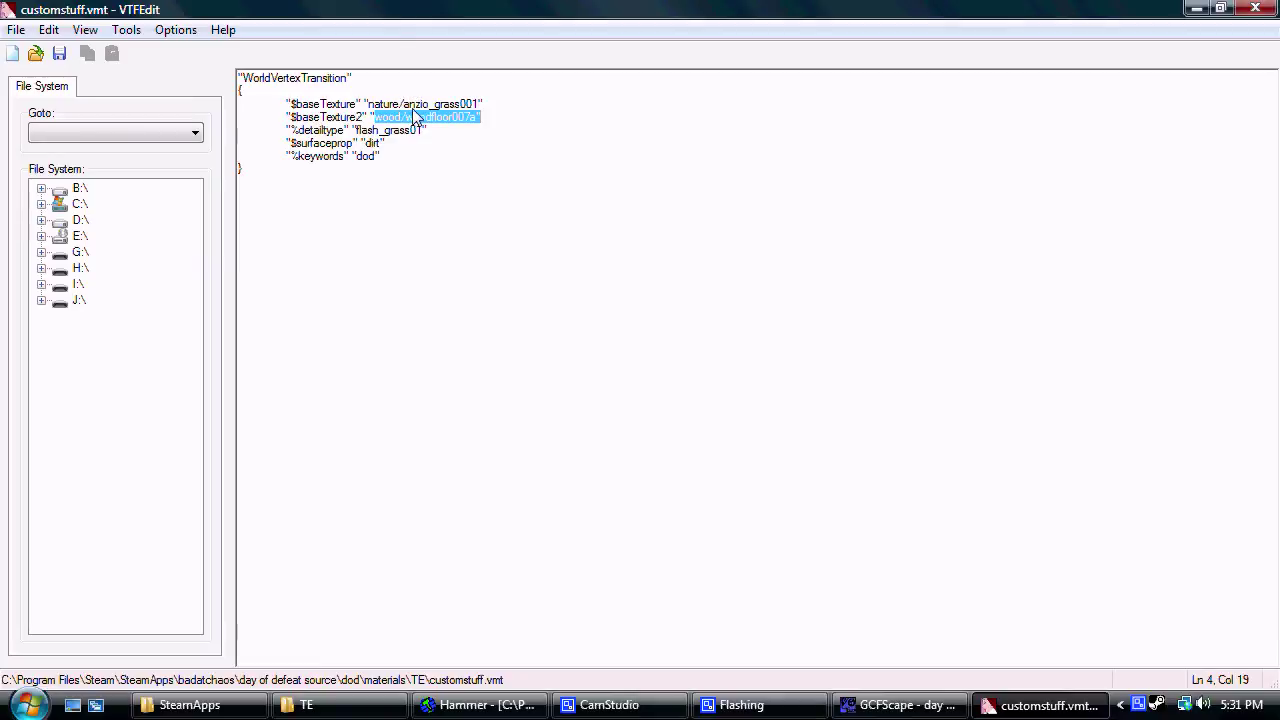
left_click(1197, 9)
Switch to Hammer and examine the grass and dirt displacements around the ditch in tester.vmf, selecting individual pieces
left_click(439, 713)
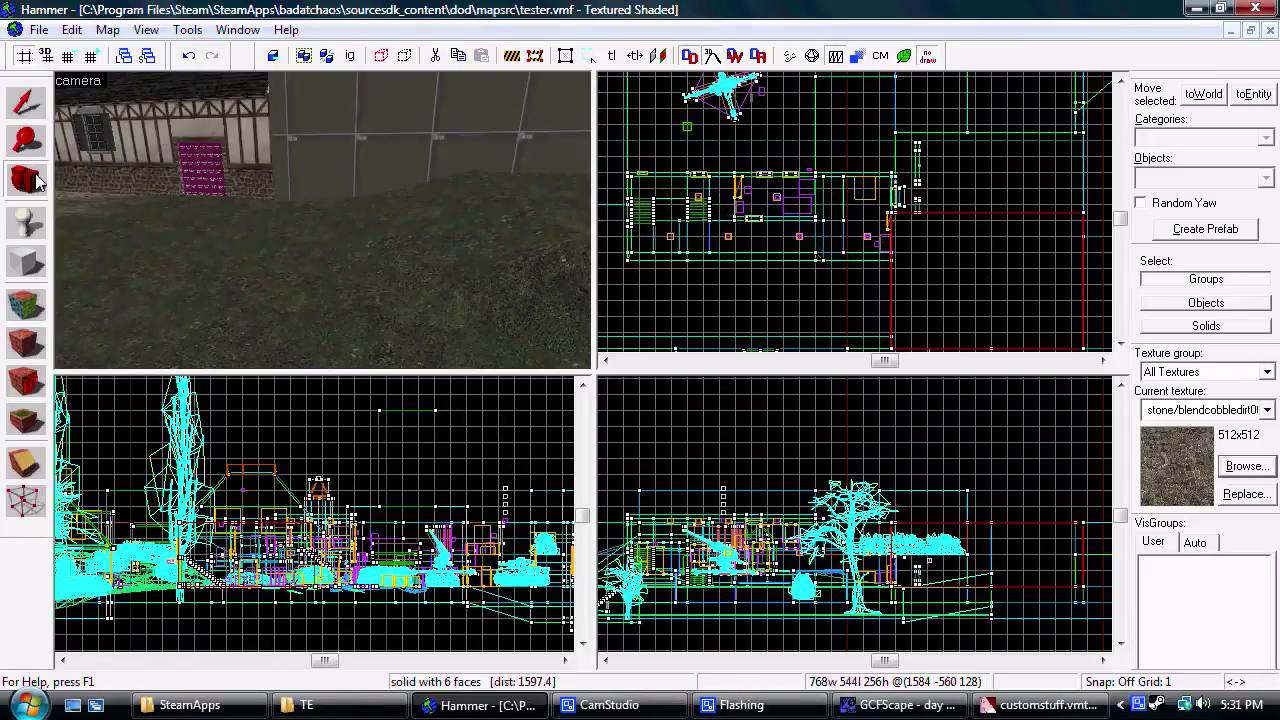
left_click_drag(323, 220, 323, 220)
left_click(25, 105)
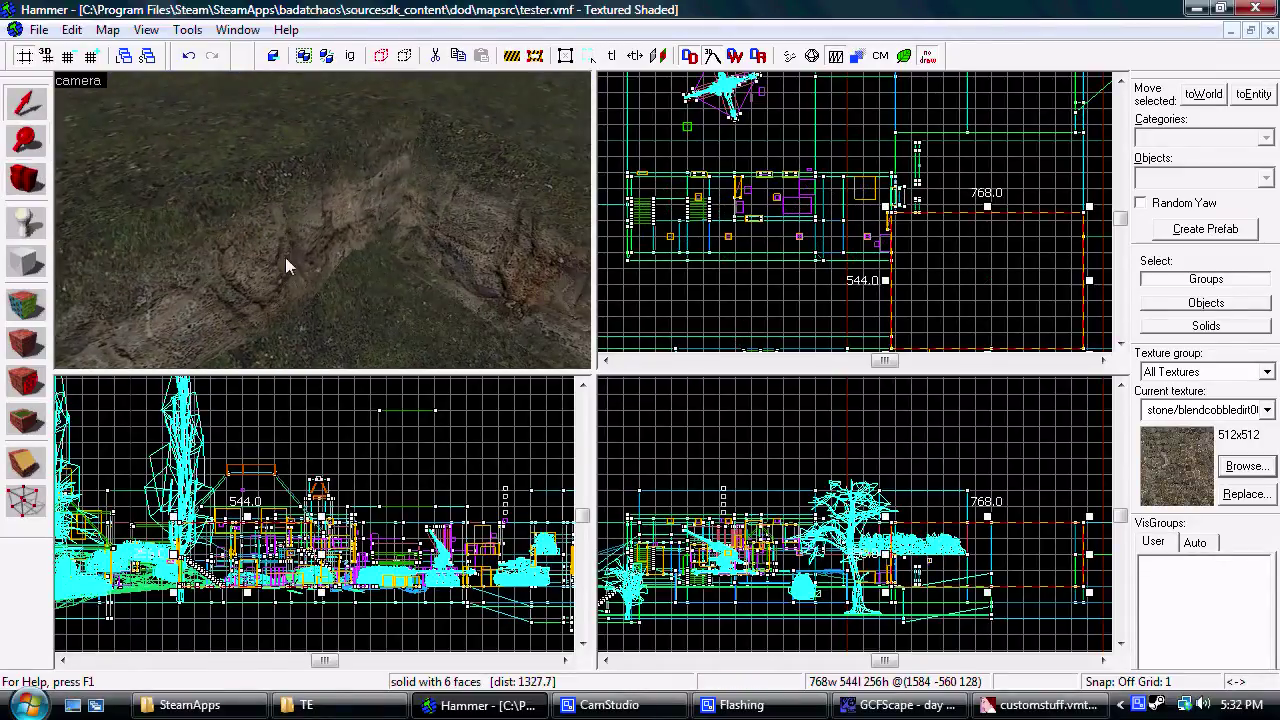
left_click(443, 254)
left_click(285, 195)
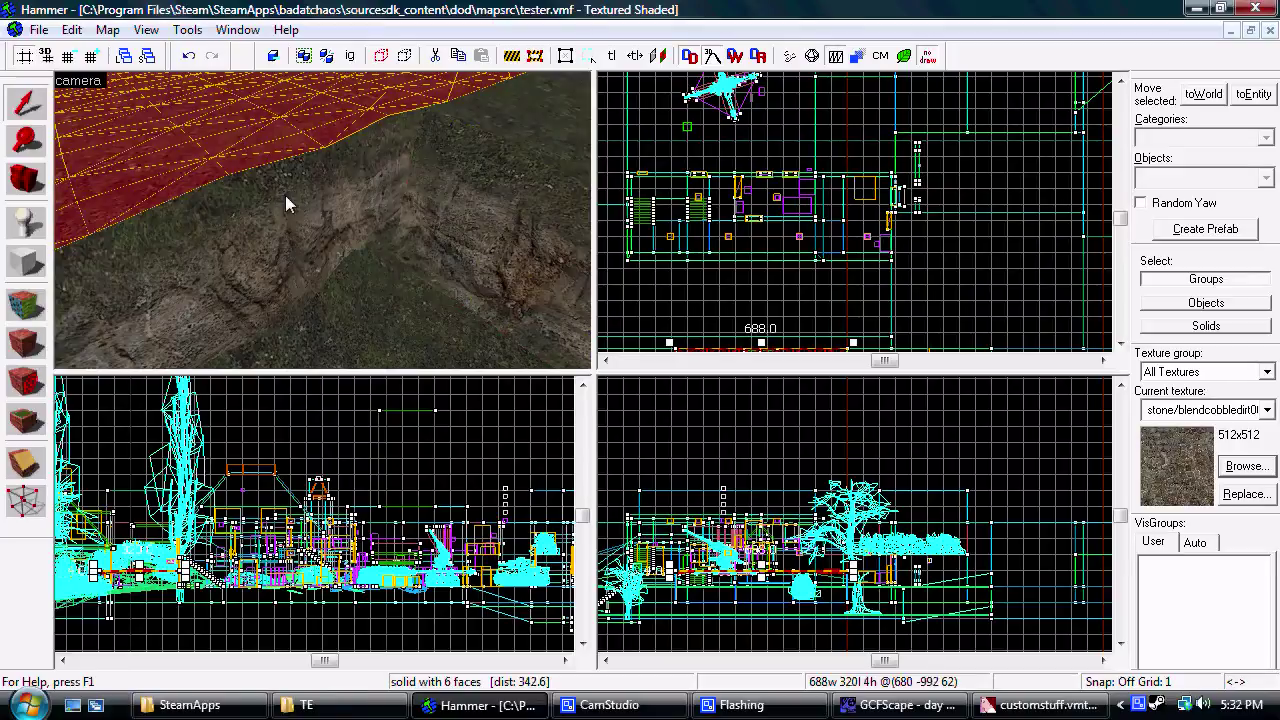
left_click(494, 265)
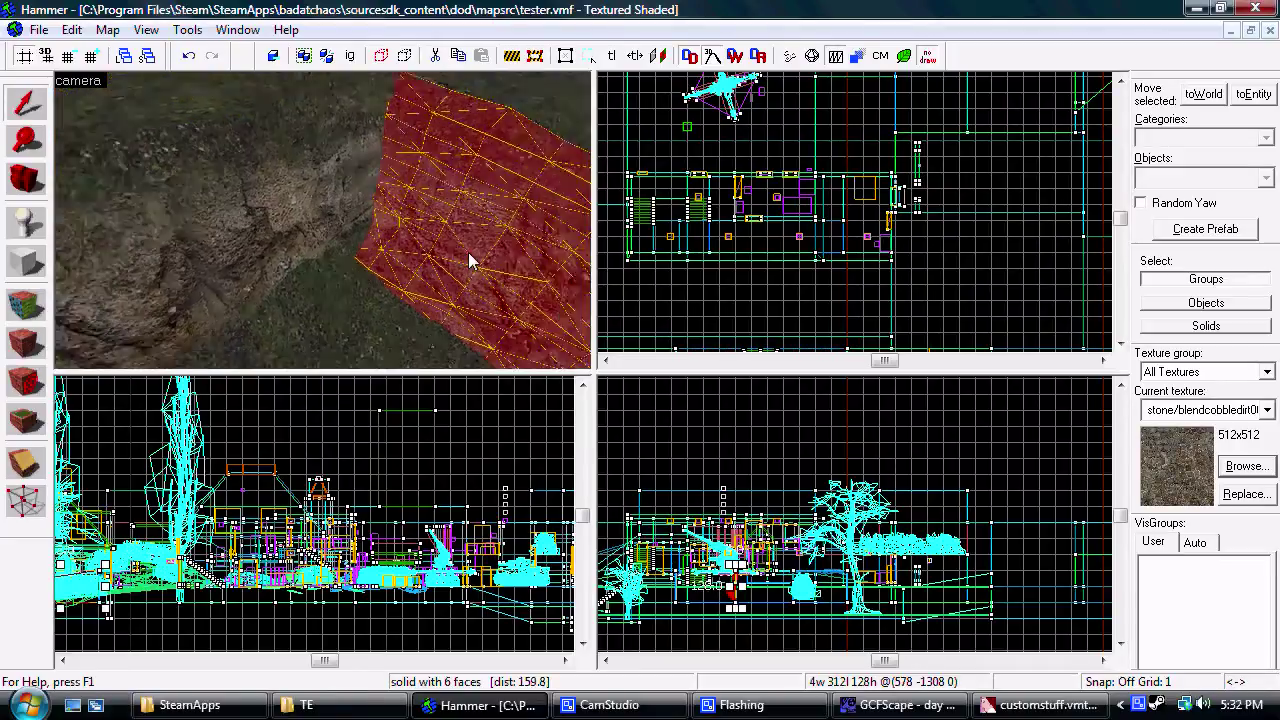
key("s")
key("d")
left_click(353, 203)
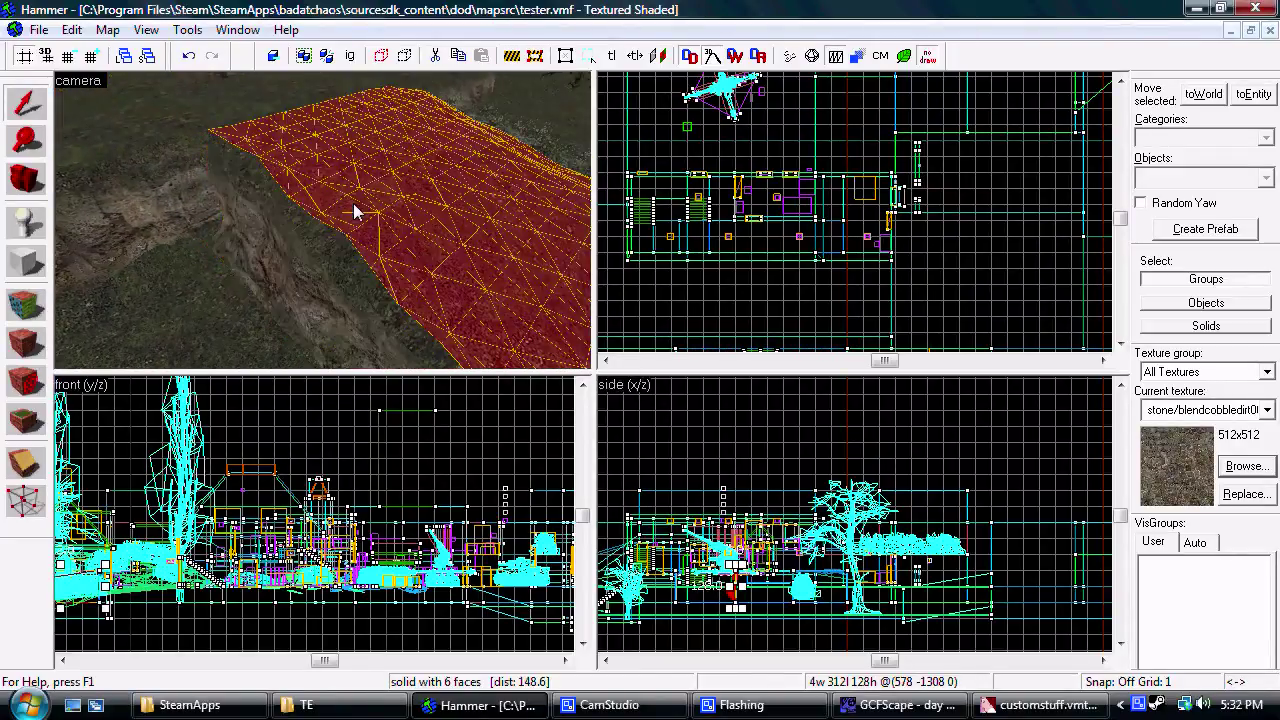
key("a")
key("w")
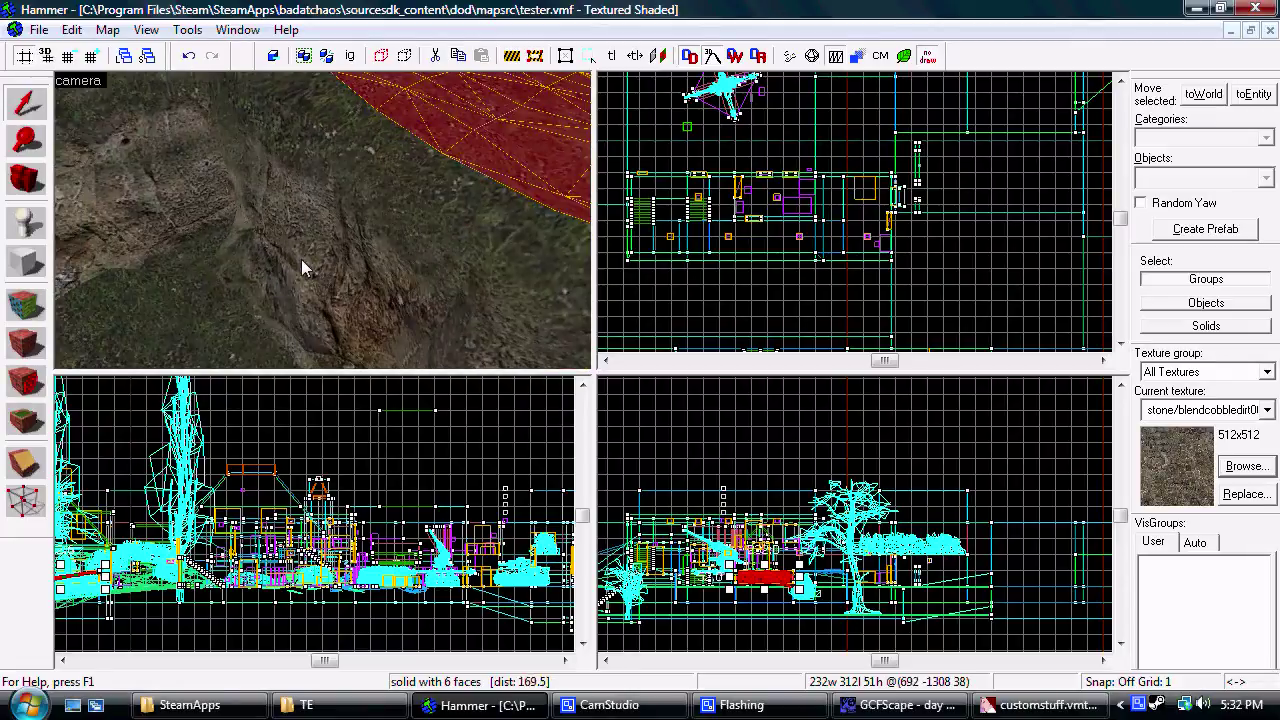
key("s")
key("d")
left_click(195, 99)
left_click(276, 156)
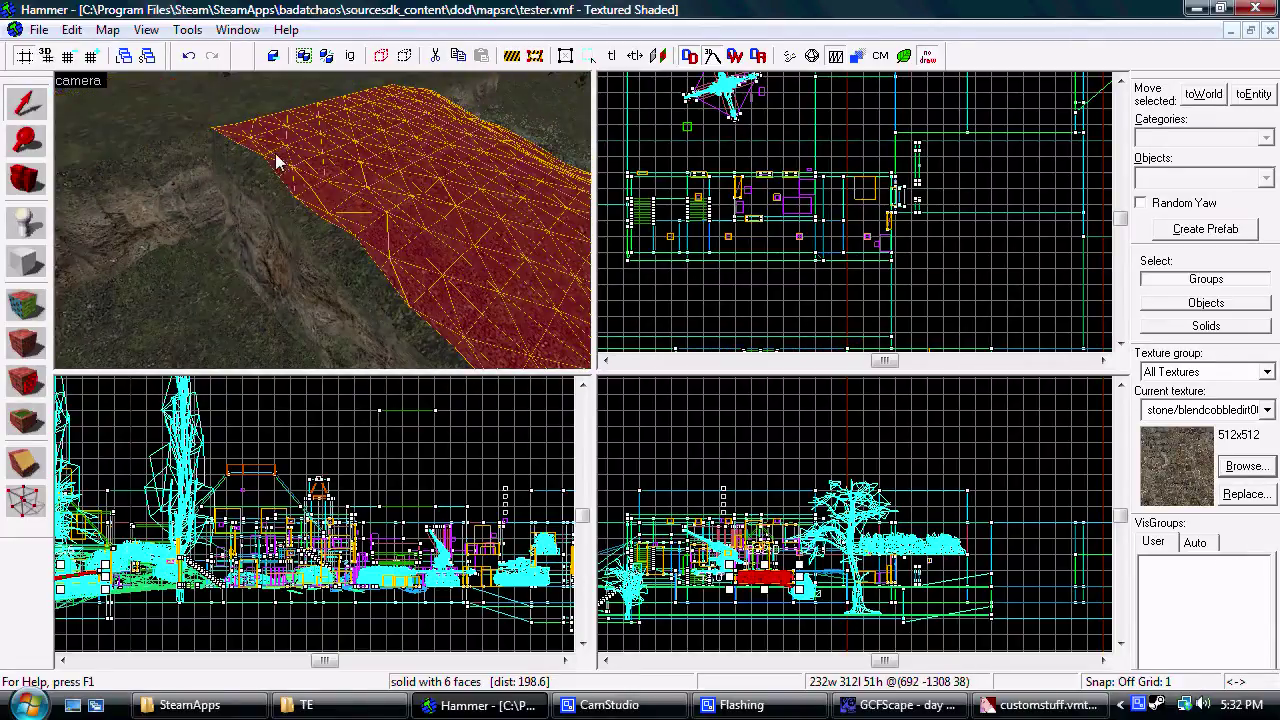
left_click(218, 205)
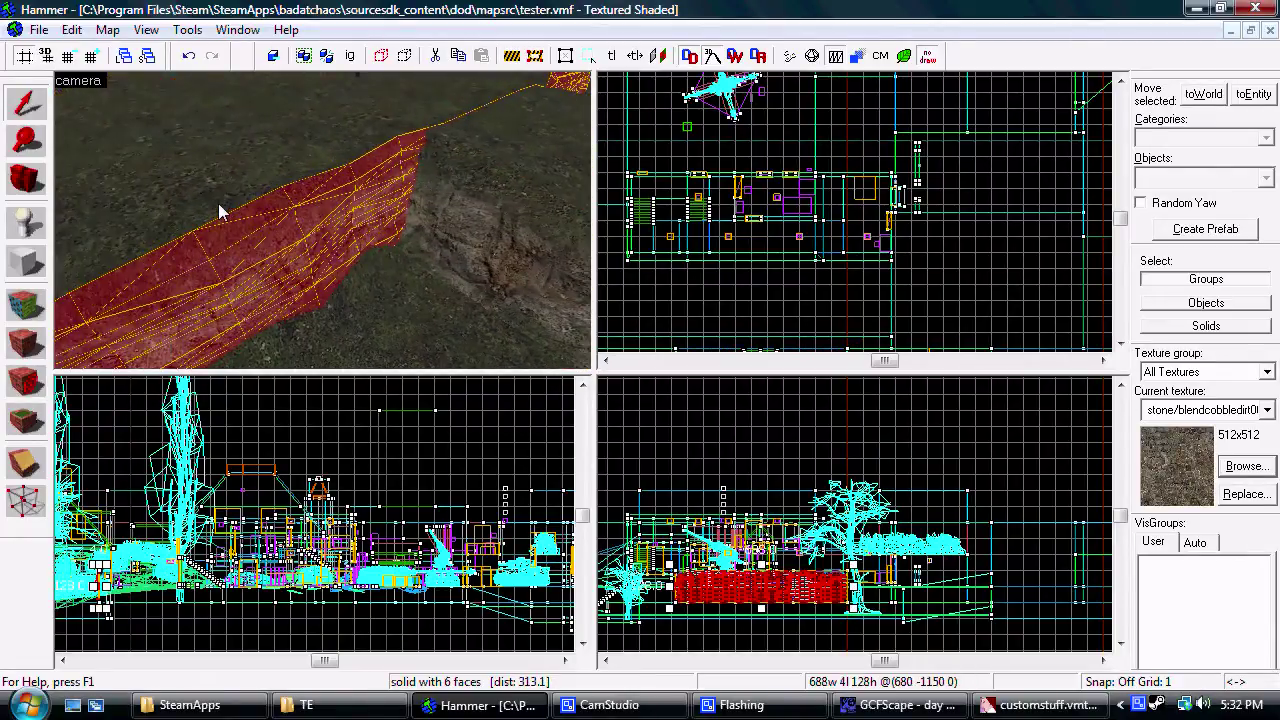
key("a")
Bring customstuff.vmt back up in VTFEdit, try cutting its %detailtype flash_grass01 line, and undo the cut
left_click(985, 708)
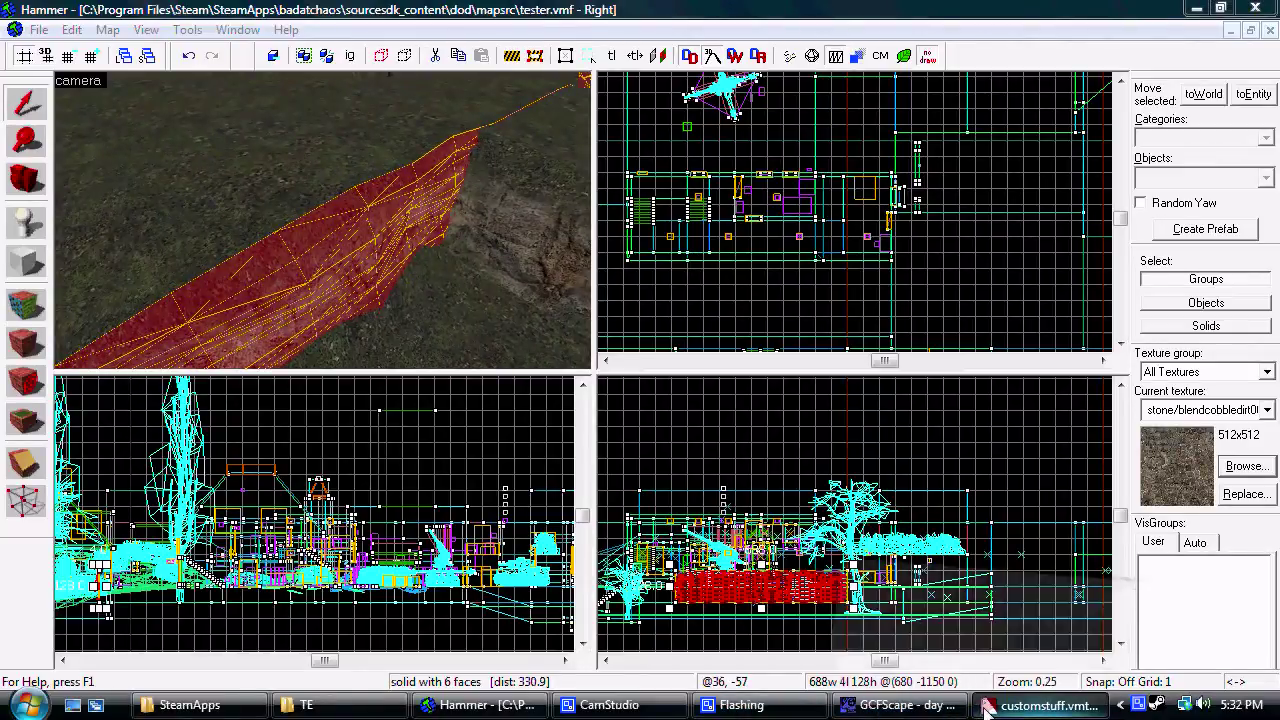
left_click(987, 706)
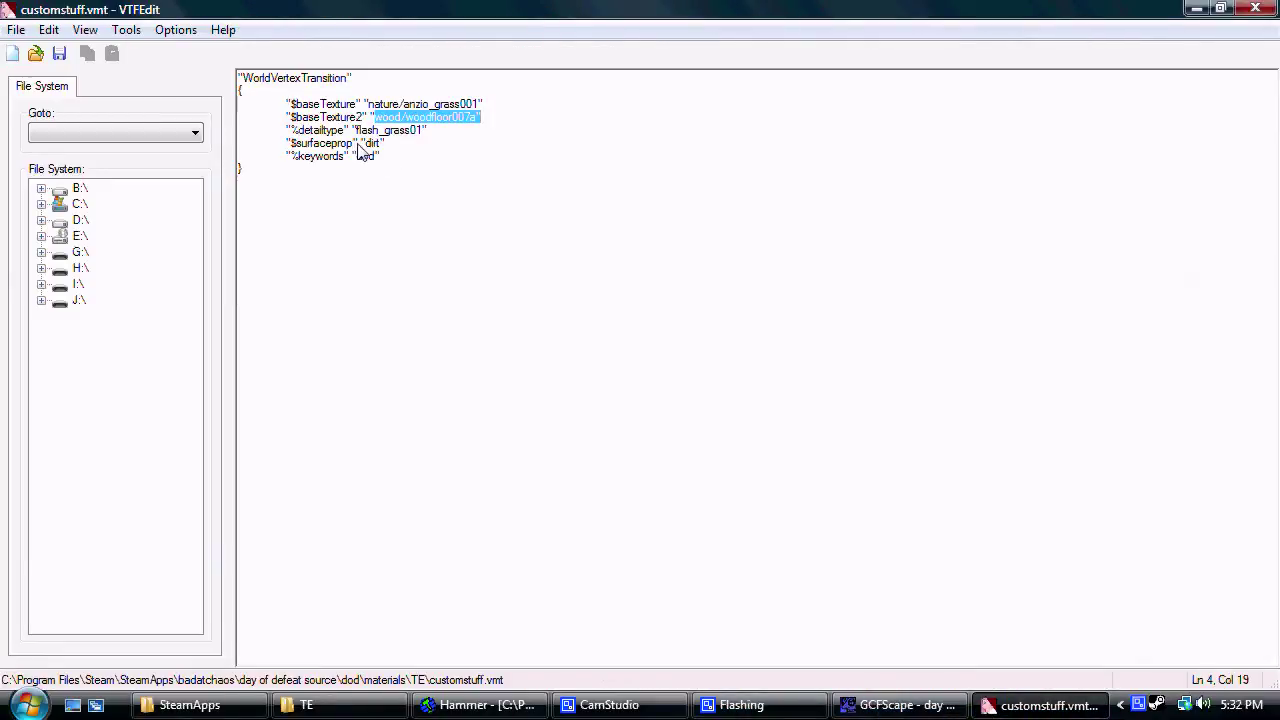
left_click_drag(427, 132, 258, 140)
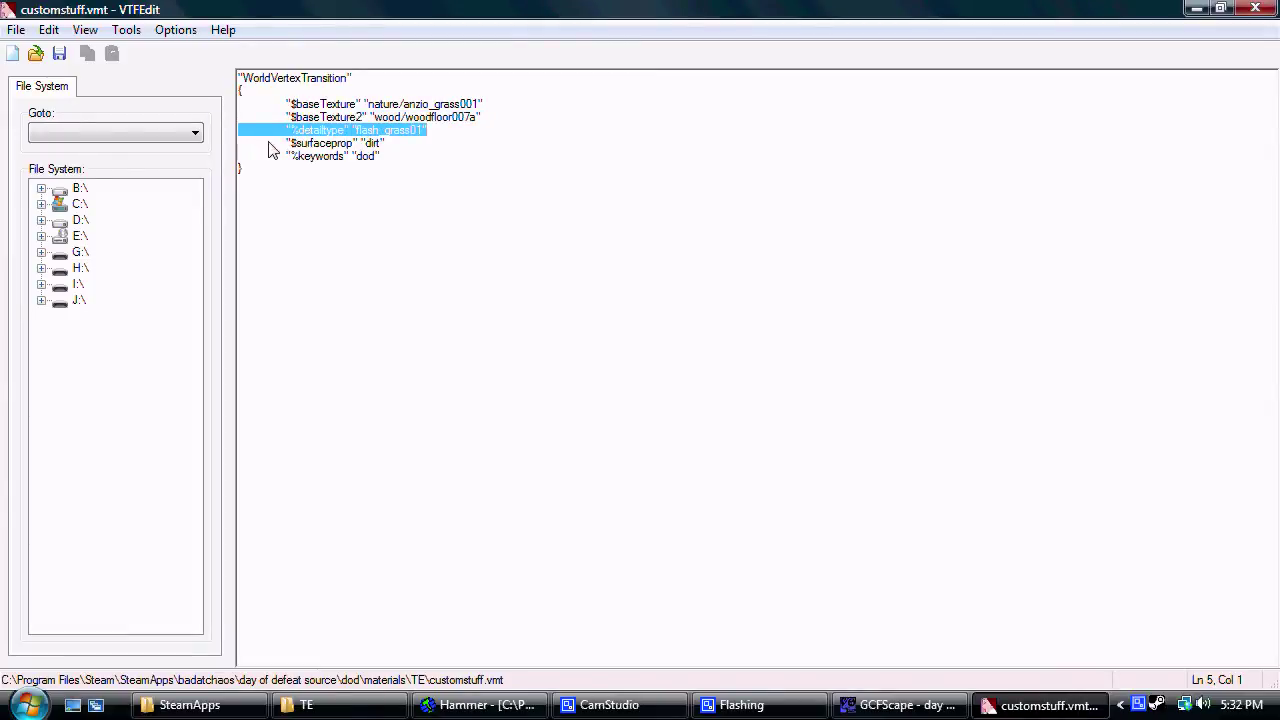
key("ctrl+x")
key("ctrl+z")
left_click(350, 158)
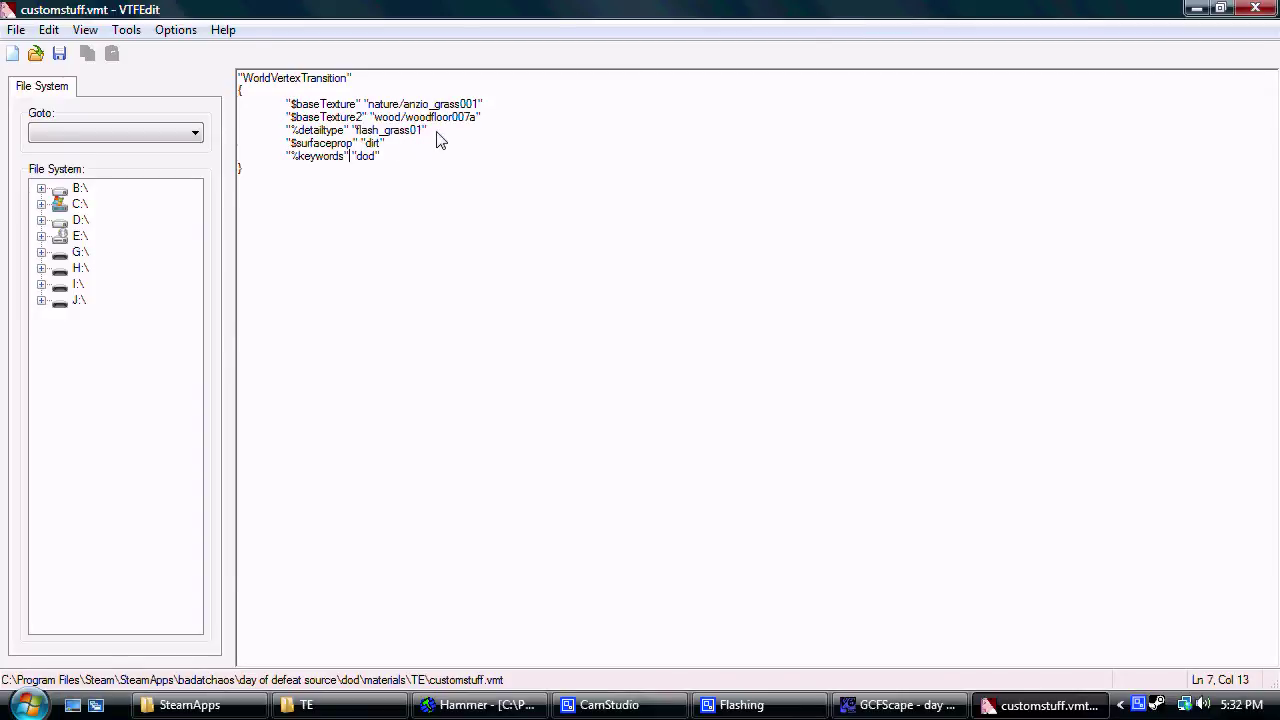
left_click_drag(440, 138, 278, 137)
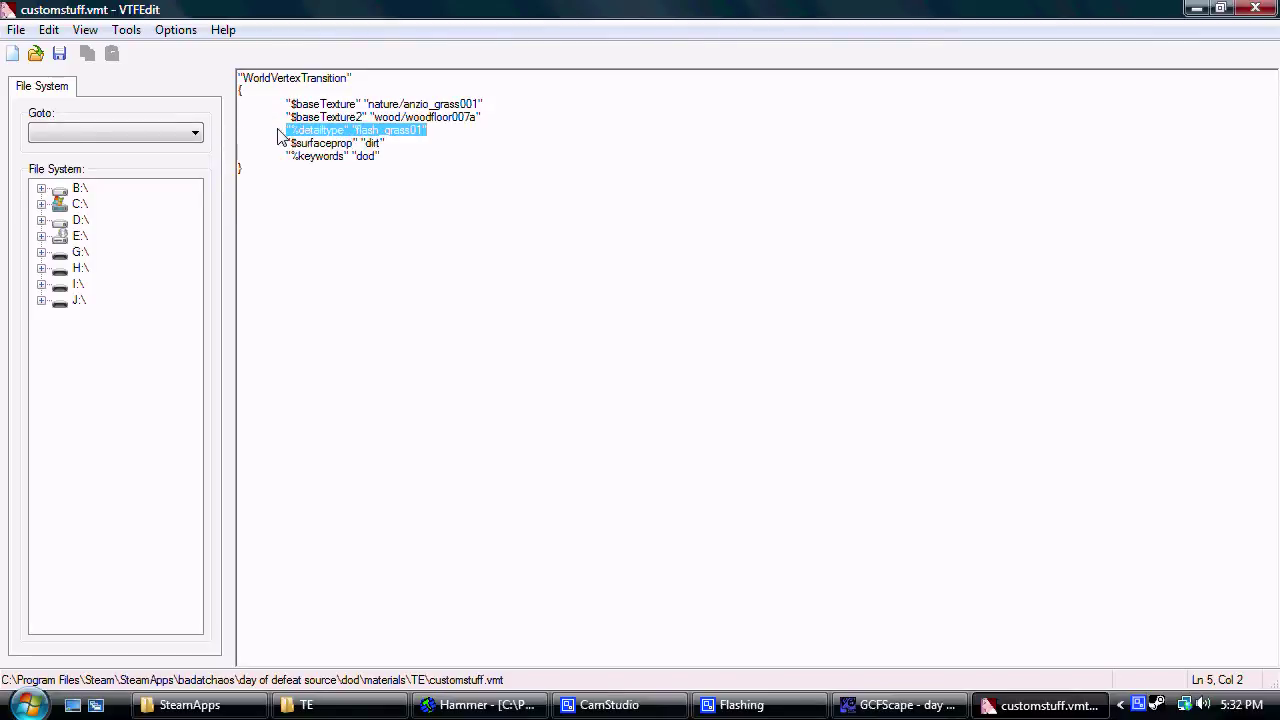
Minimize the VMT editor and look over the grass displacements near the shed in Hammer's camera view
left_click(1196, 9)
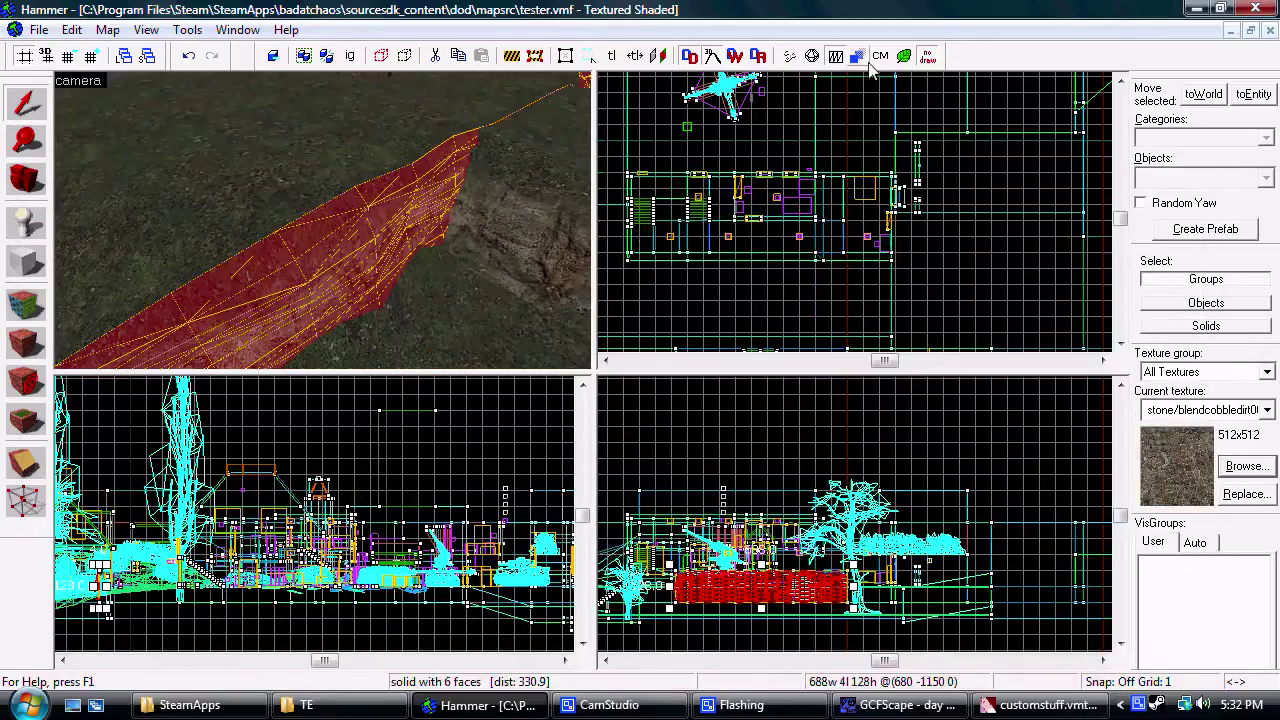
left_click(24, 178)
left_click_drag(323, 223, 323, 221)
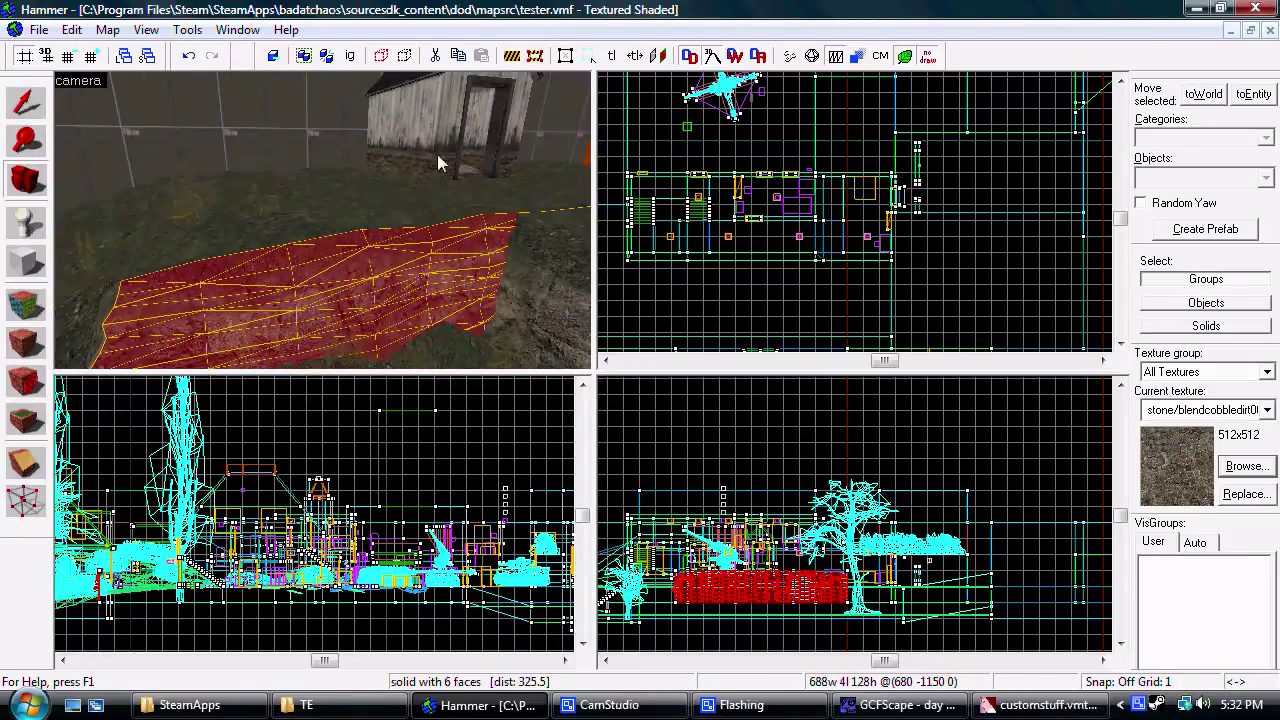
Delete the %detailtype line from customstuff.vmt in VTFEdit, save the file and close the editor
left_click(1000, 705)
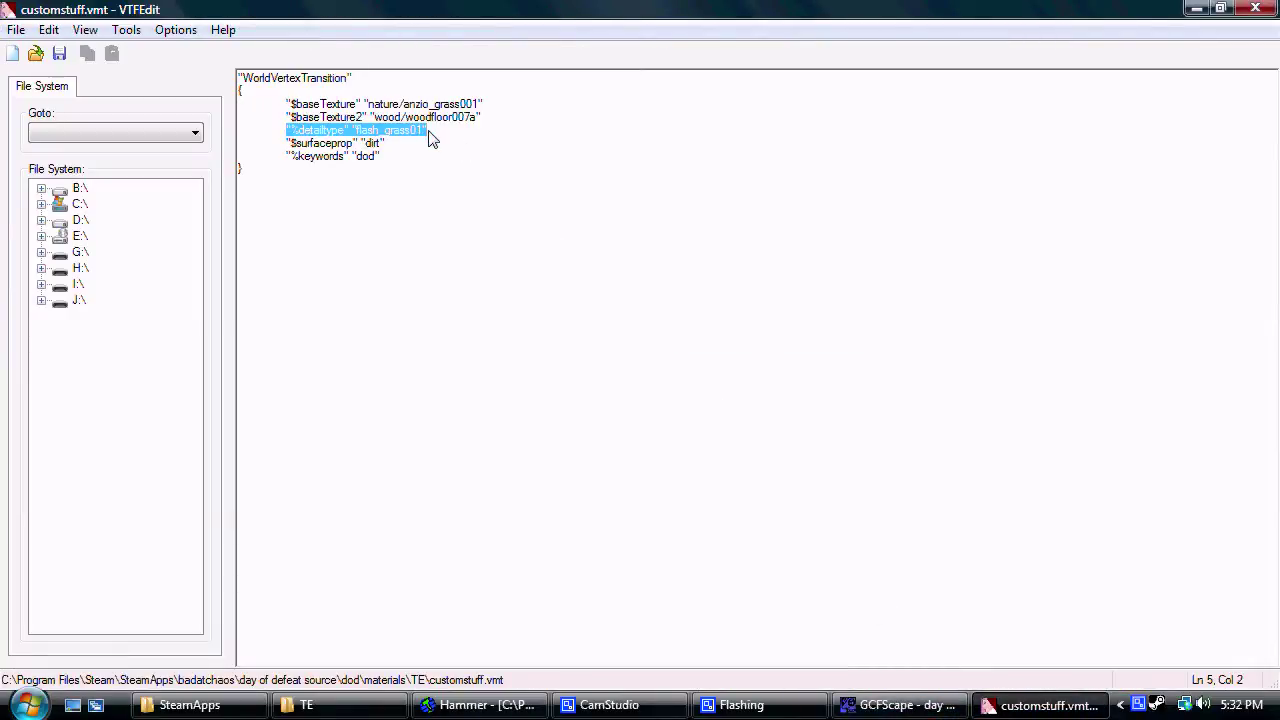
left_click_drag(428, 131, 194, 134)
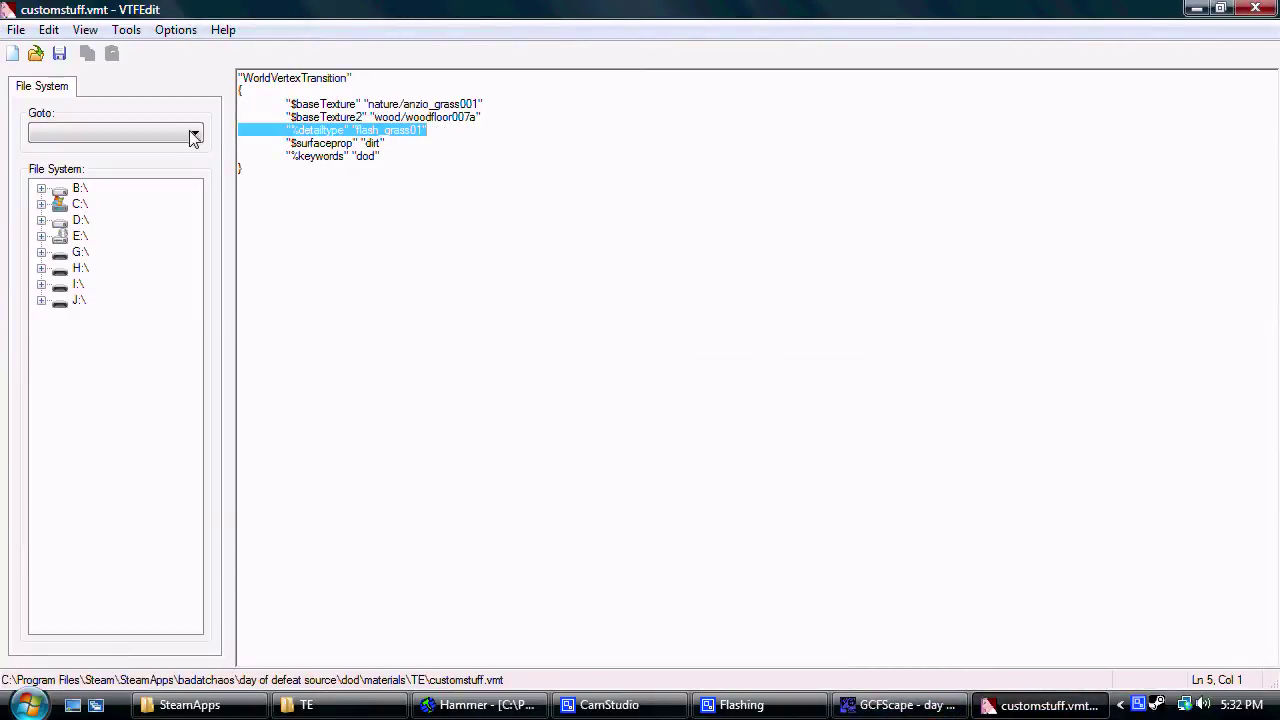
key("Delete")
key("BackSpace")
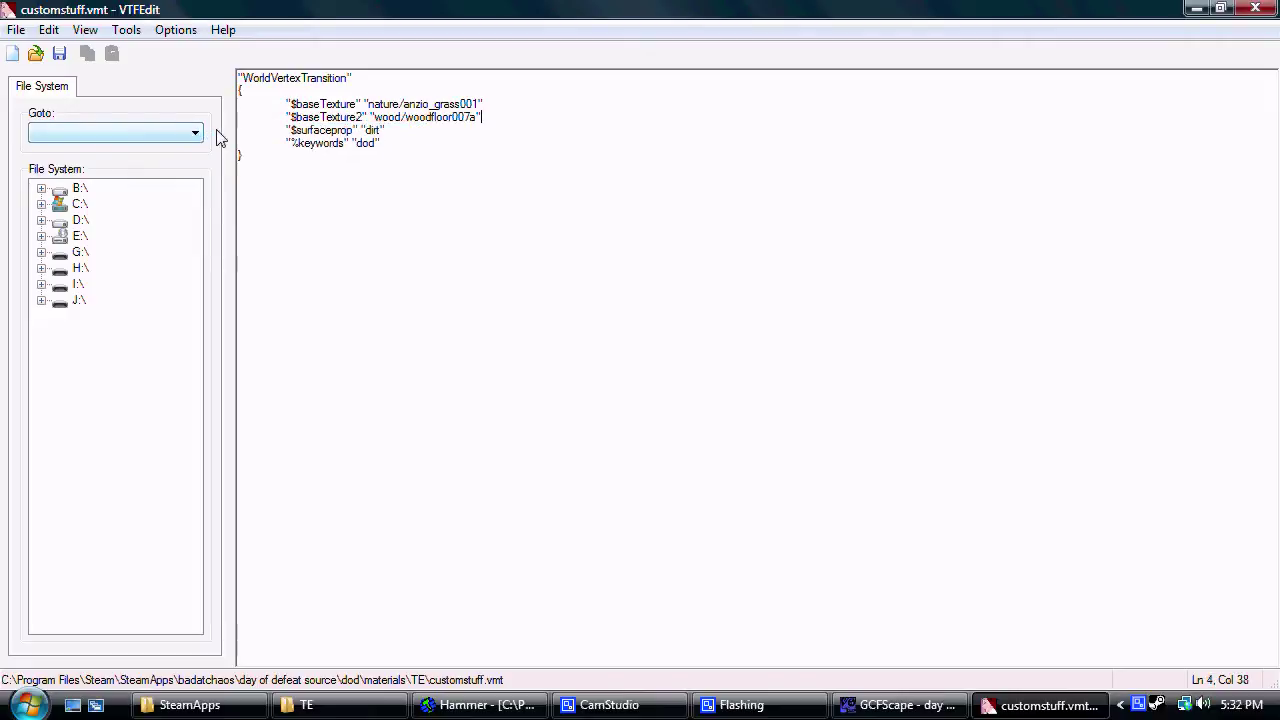
left_click(16, 29)
left_click(44, 110)
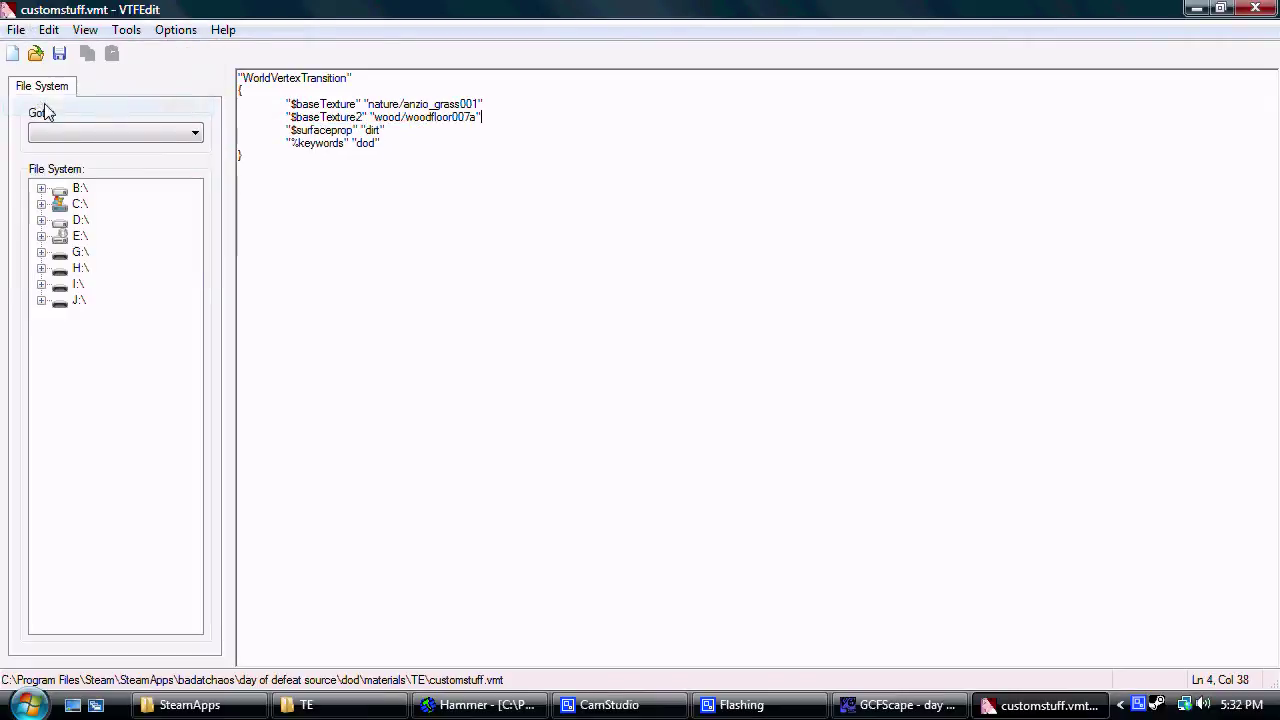
left_click(1256, 9)
Filter Hammer's texture browser for customstuff, check the material's preview and close the browser
left_click(1247, 467)
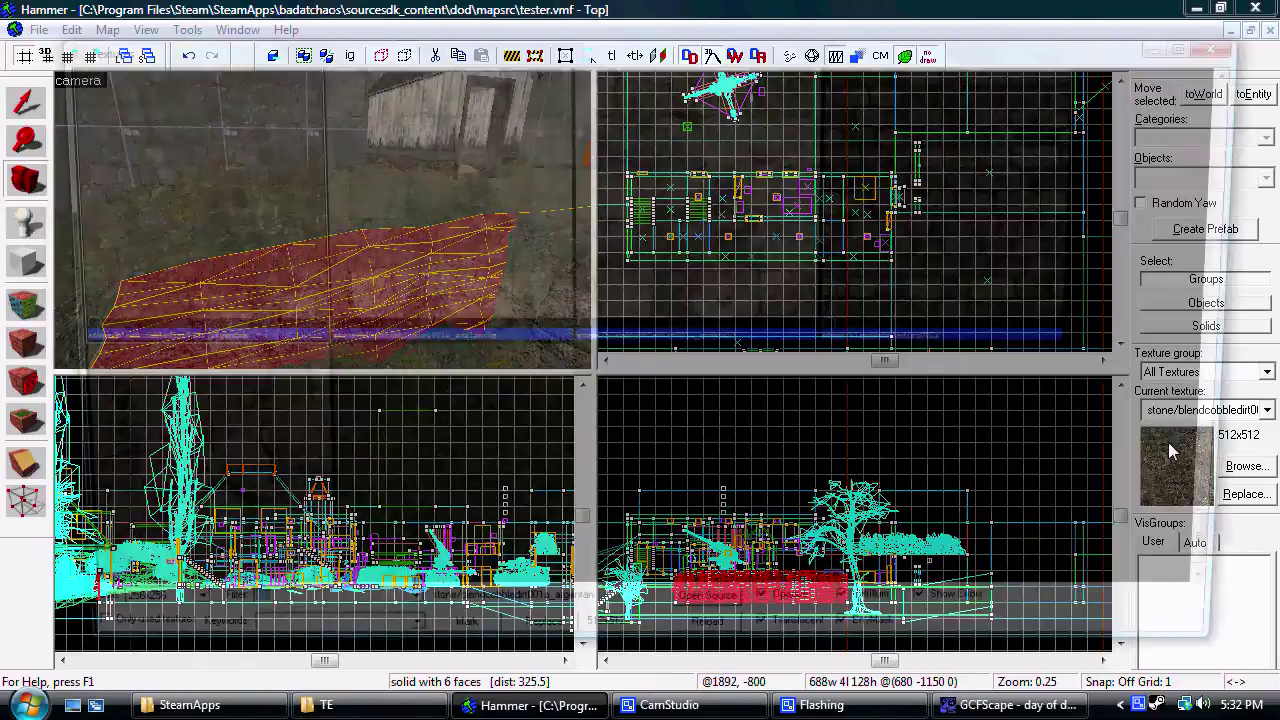
type("customst")
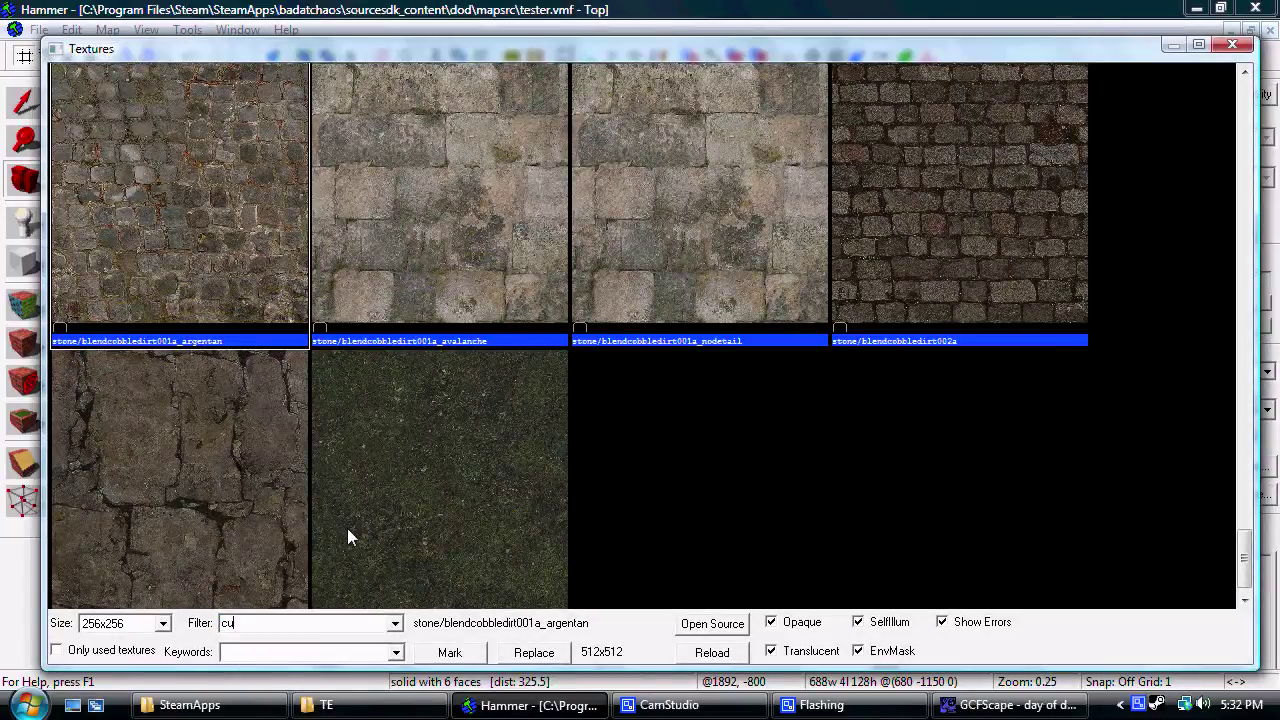
type("uff")
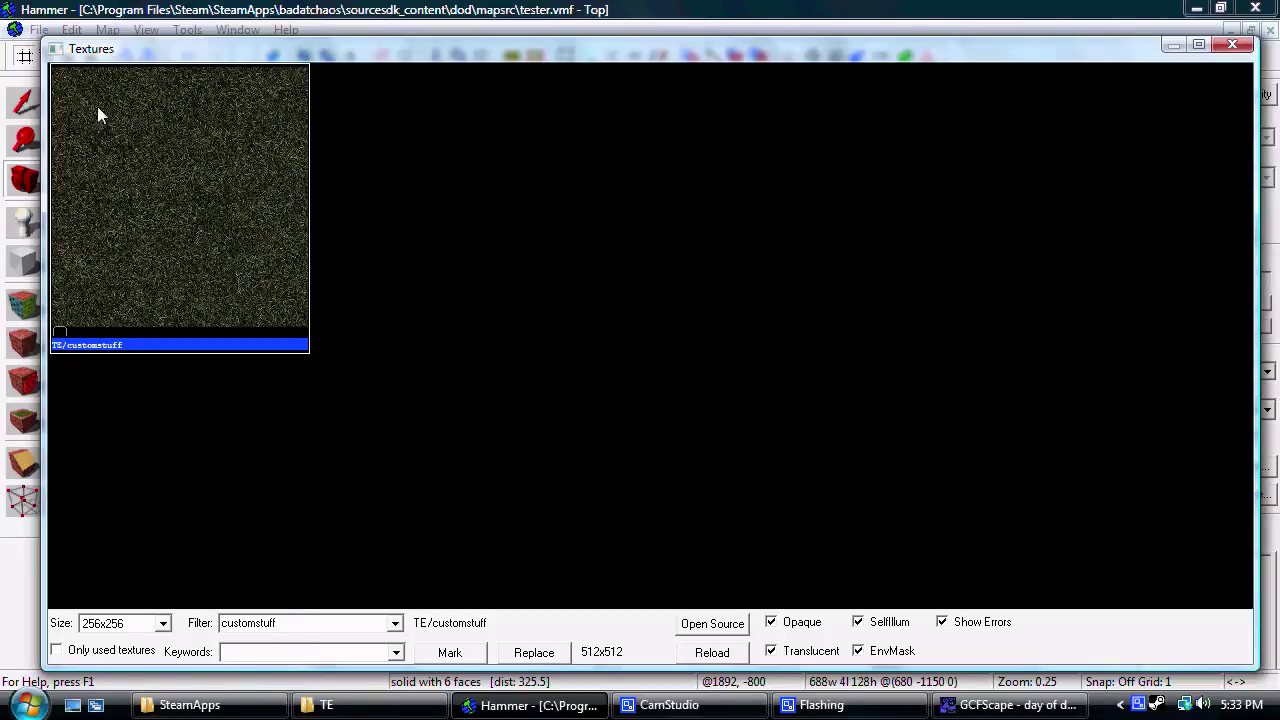
left_click(1216, 44)
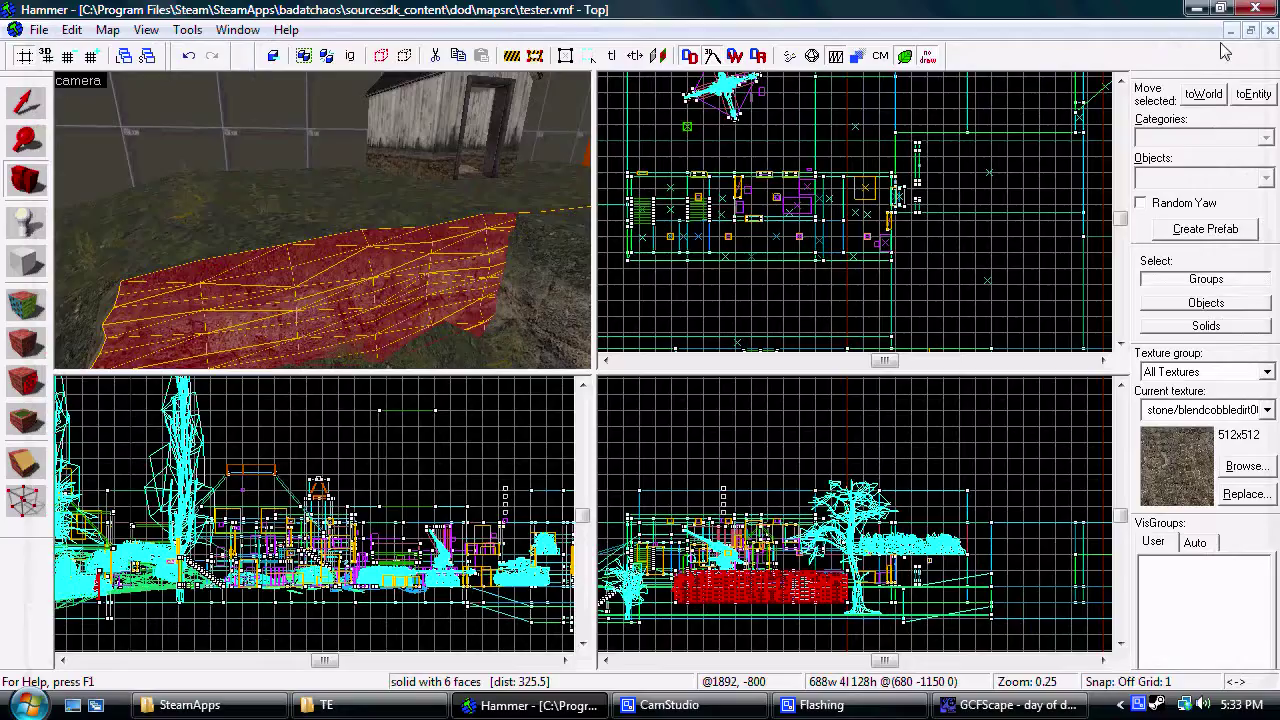
Open wood_fence001a.vmt from GCFScape's wood folder, examine its $surfaceprop line, and return to Hammer
left_click(1010, 705)
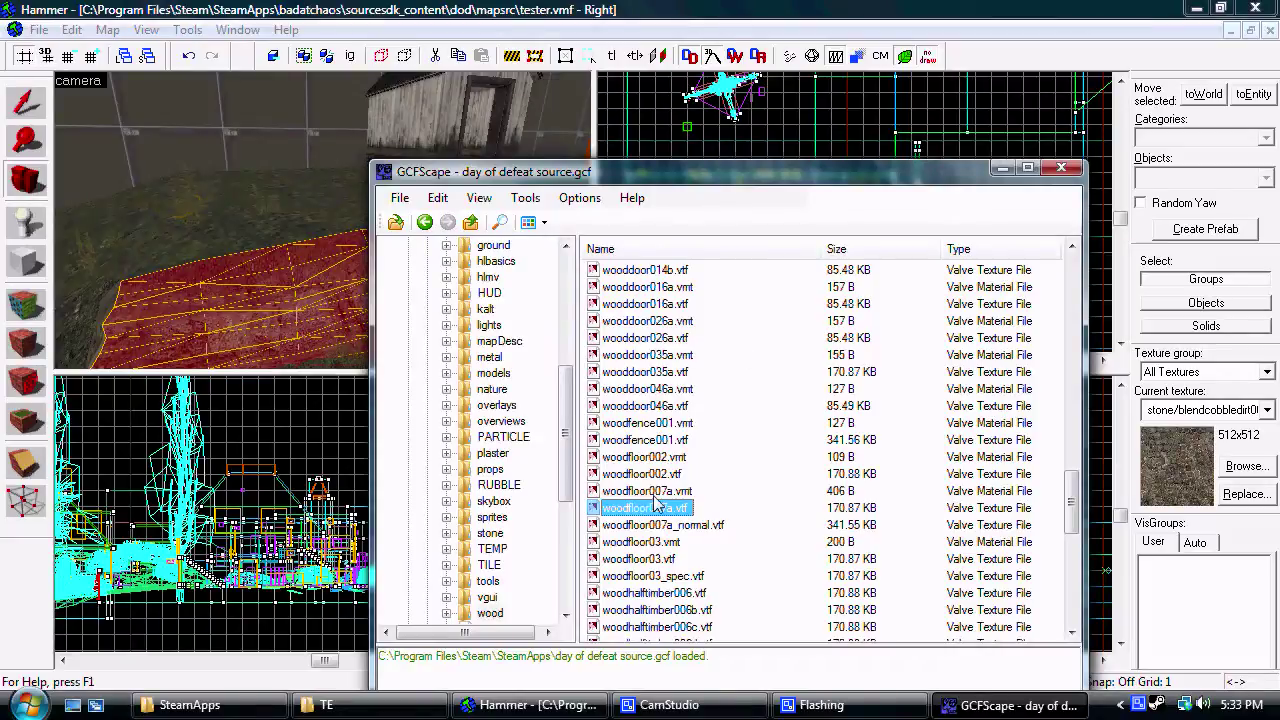
scroll(655, 503, "up", 7)
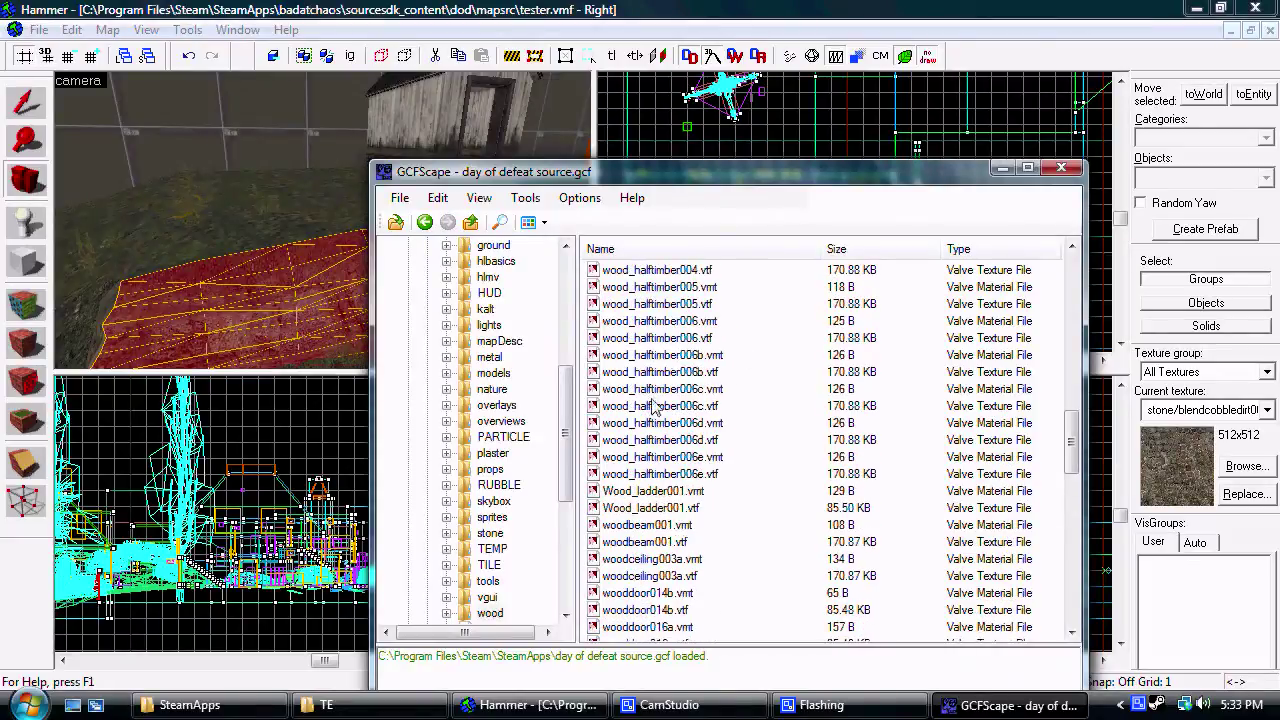
scroll(685, 352, "up", 6)
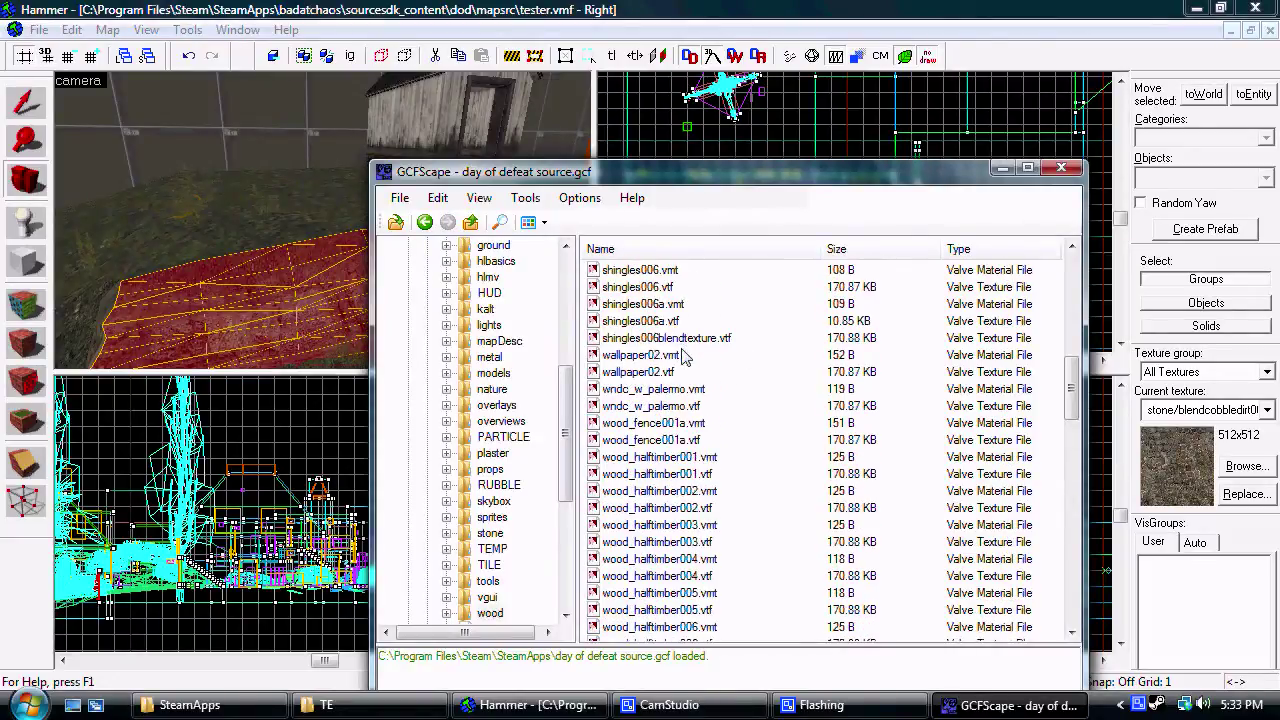
double_click(677, 424)
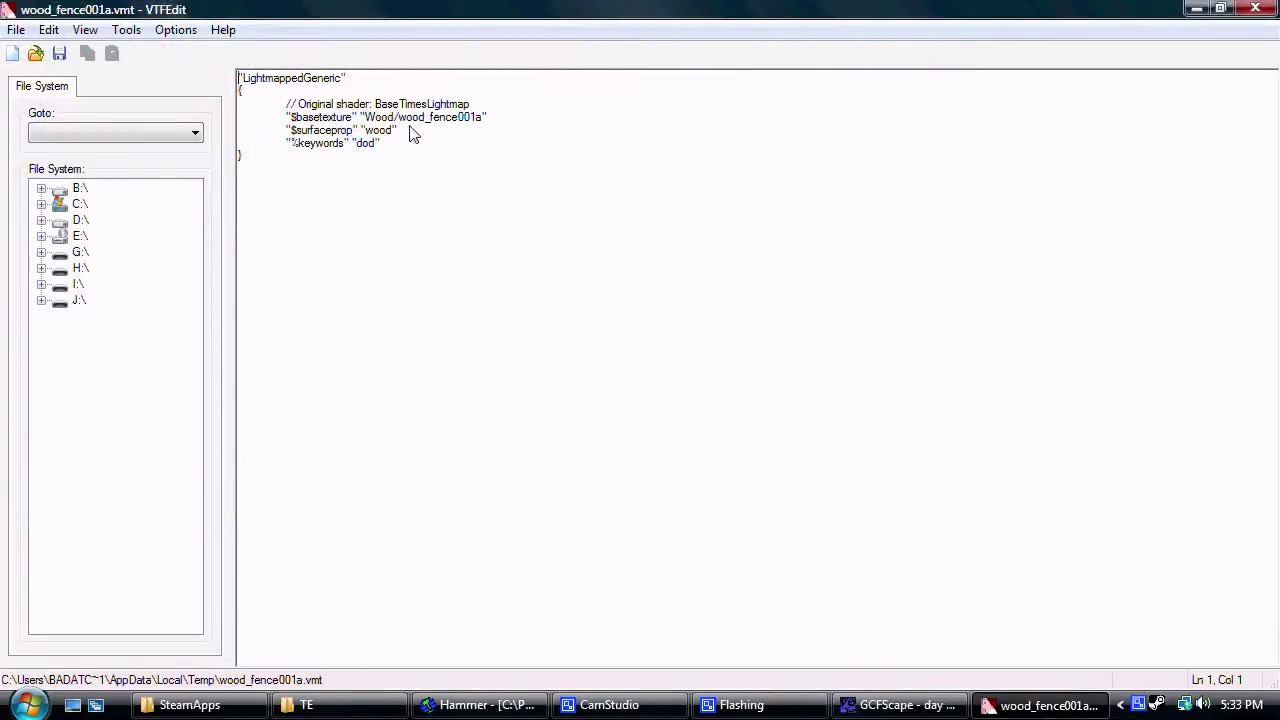
left_click_drag(397, 131, 283, 137)
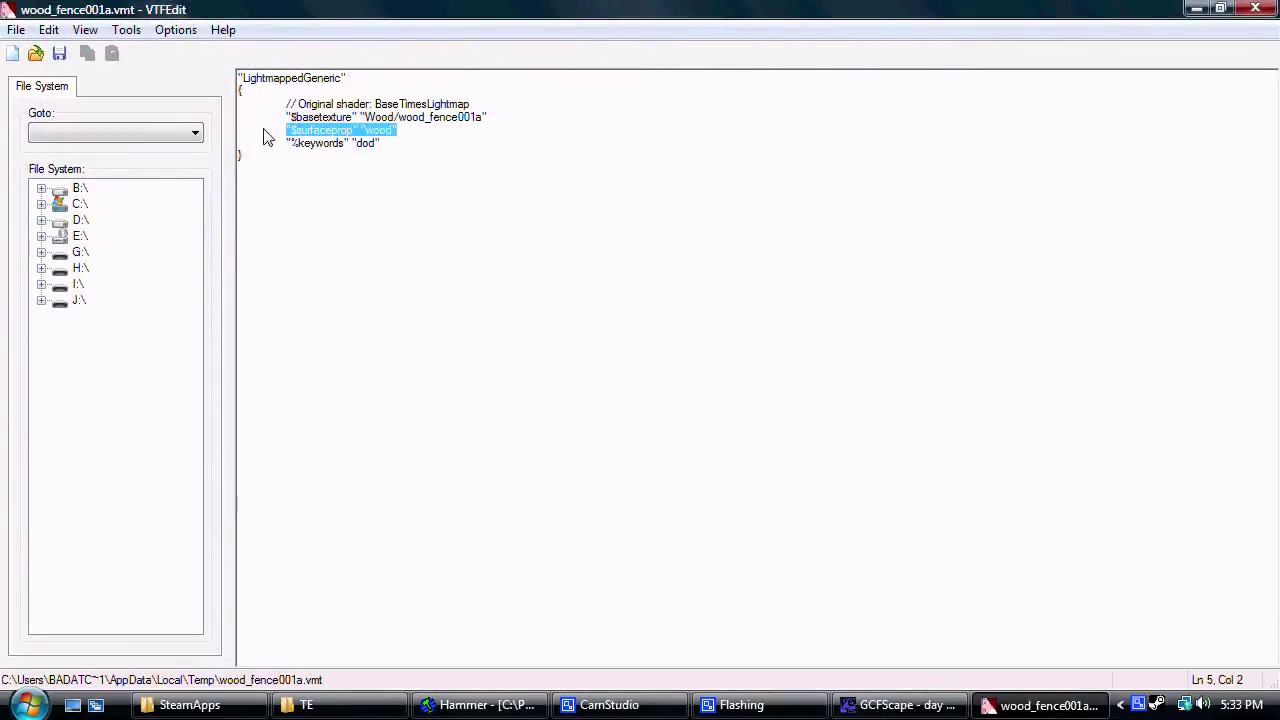
left_click(1255, 9)
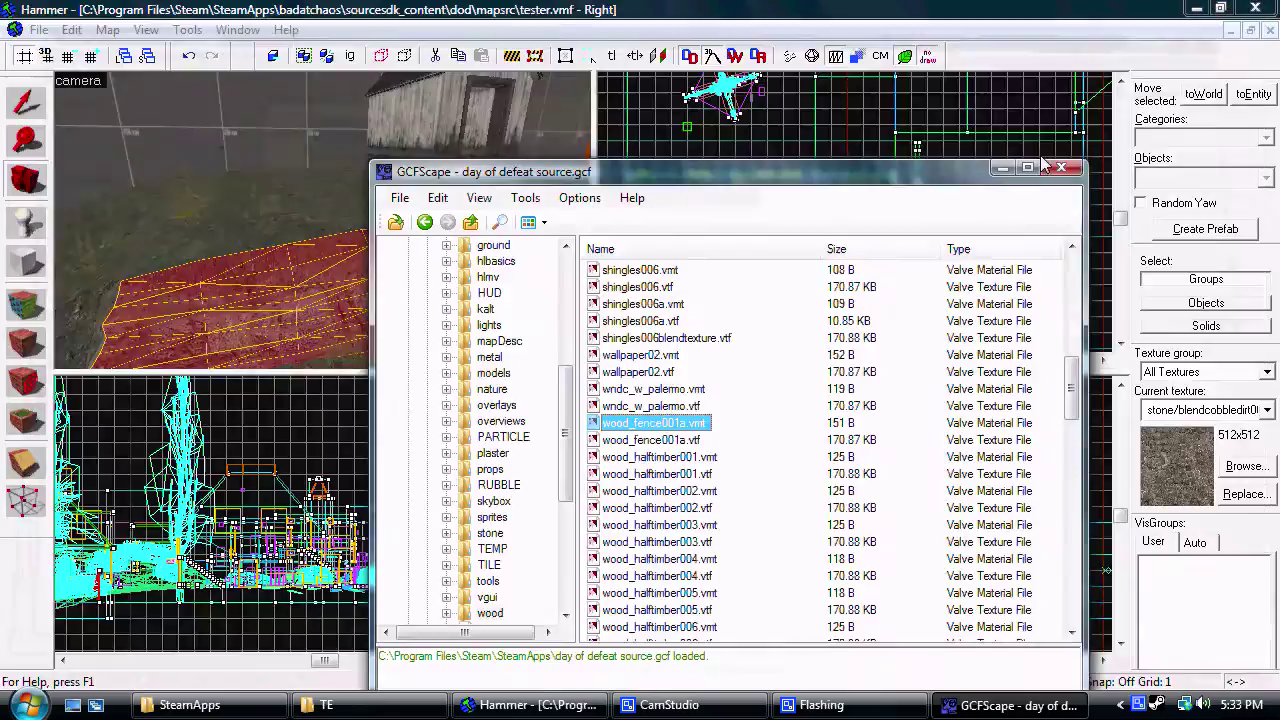
left_click(654, 10)
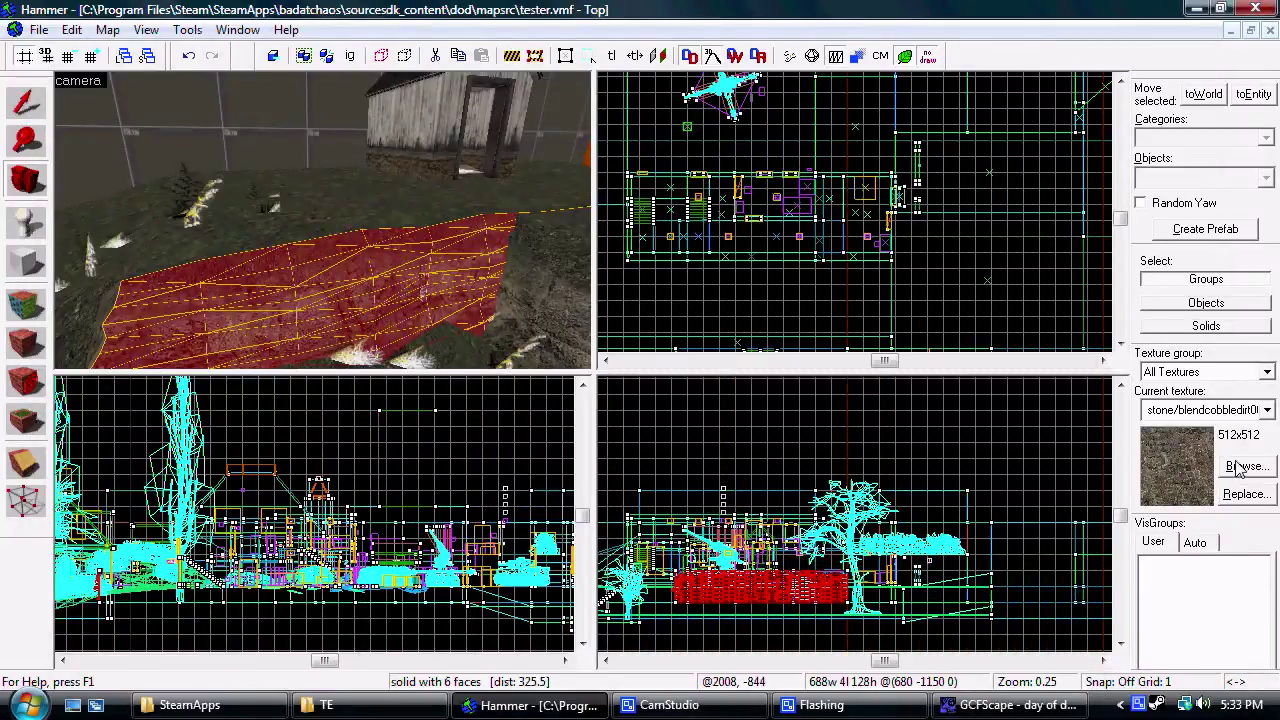
Choose TE/customstuff as the texture and apply it to the dev_measurewall01d wall face behind the shed
left_click(1240, 466)
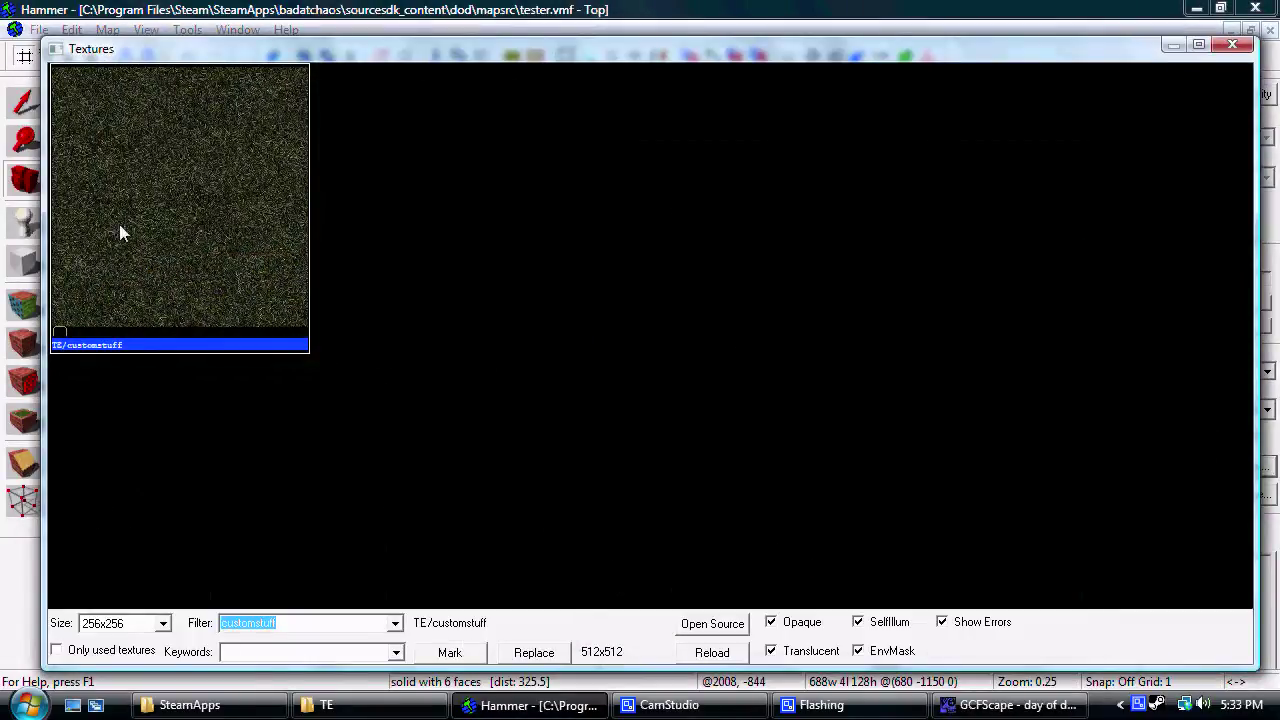
double_click(182, 202)
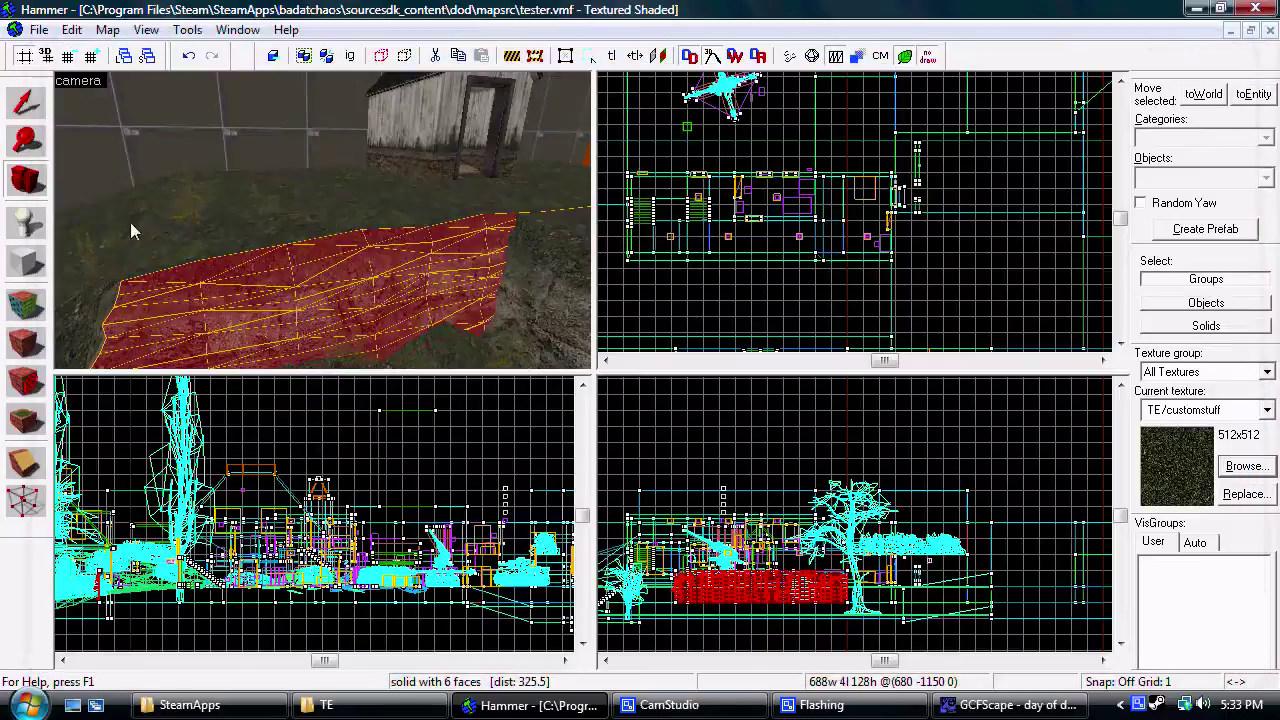
scroll(128, 305, "down", 1)
left_click(340, 223)
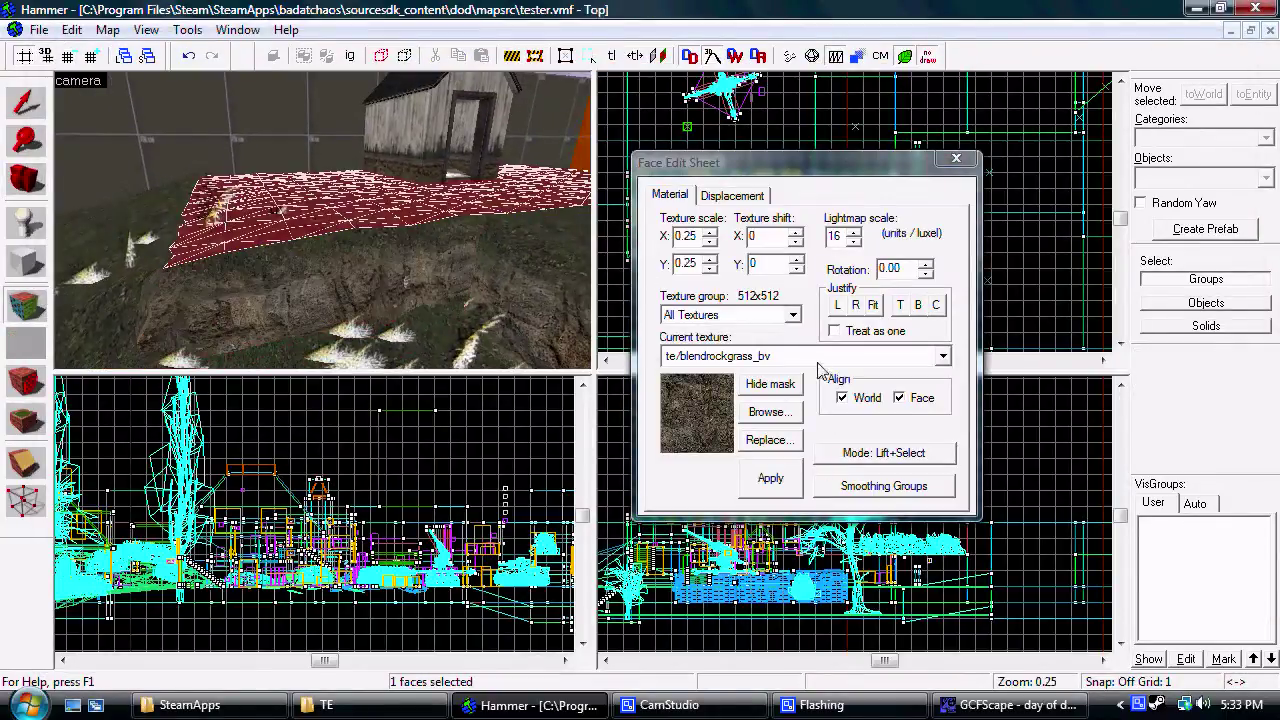
left_click(277, 140)
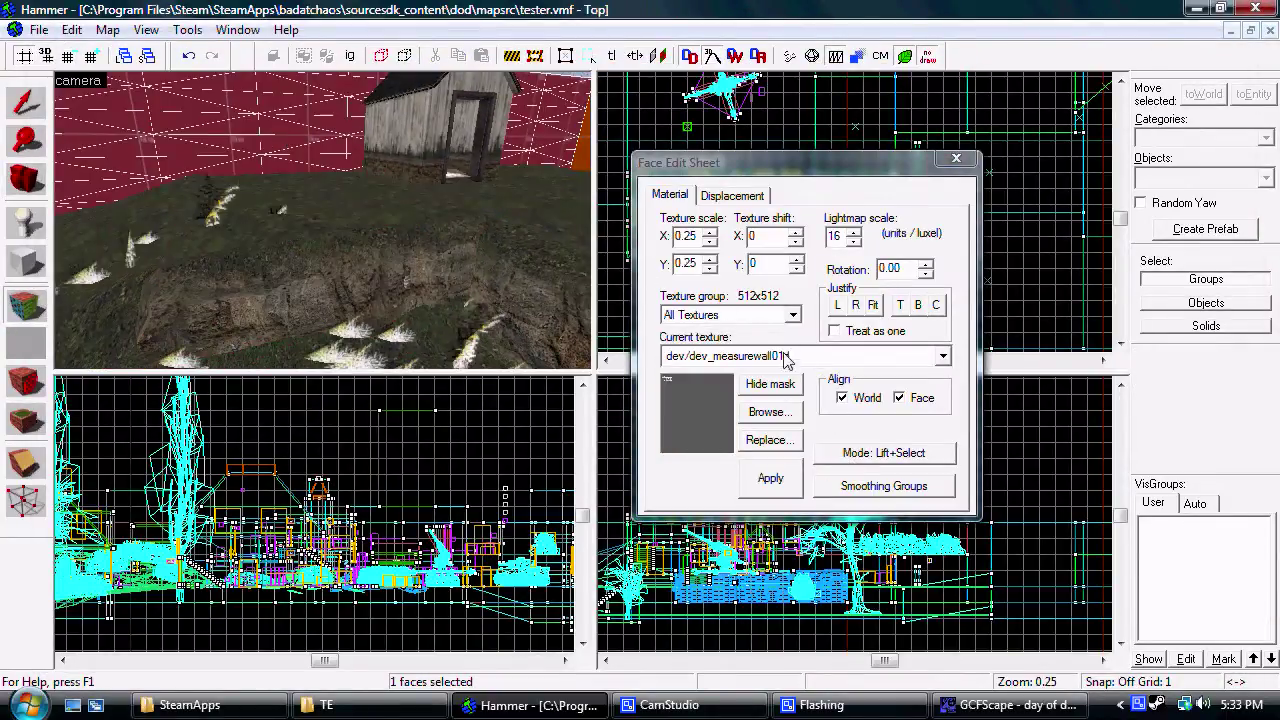
left_click(786, 357)
left_click(814, 416)
left_click(803, 358)
left_click(803, 361)
left_click(942, 356)
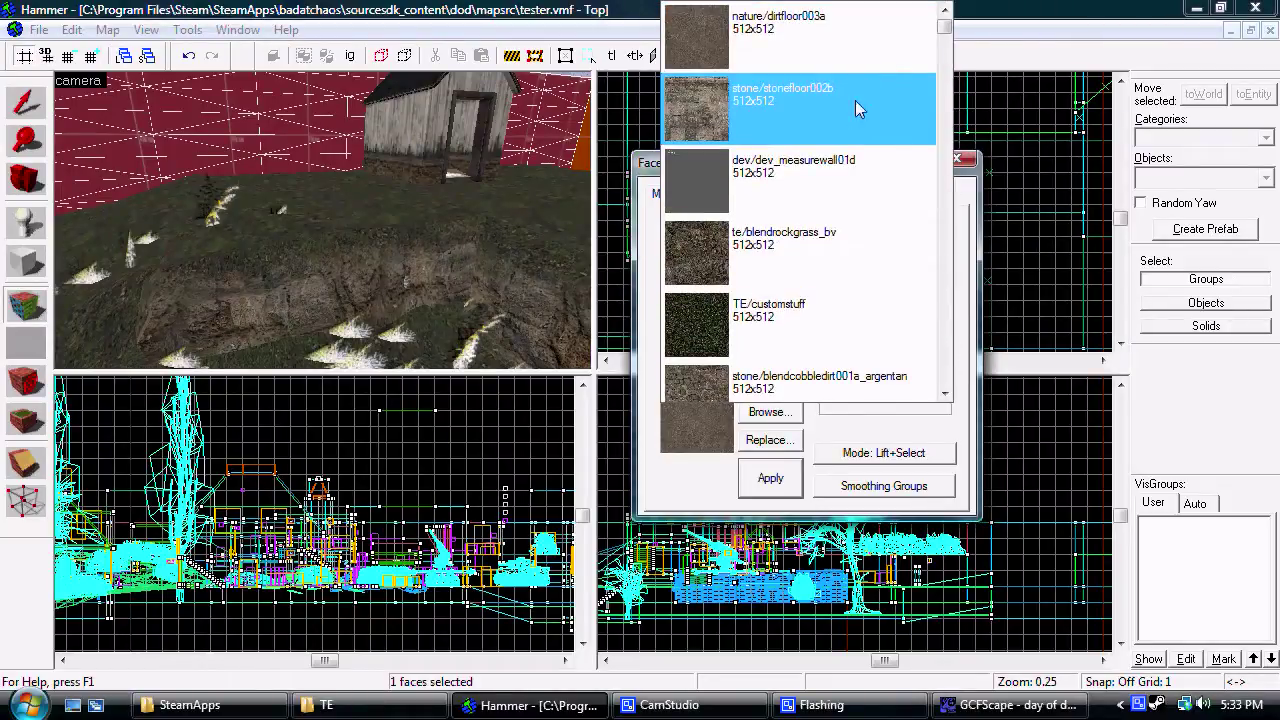
left_click(850, 322)
left_click(790, 488)
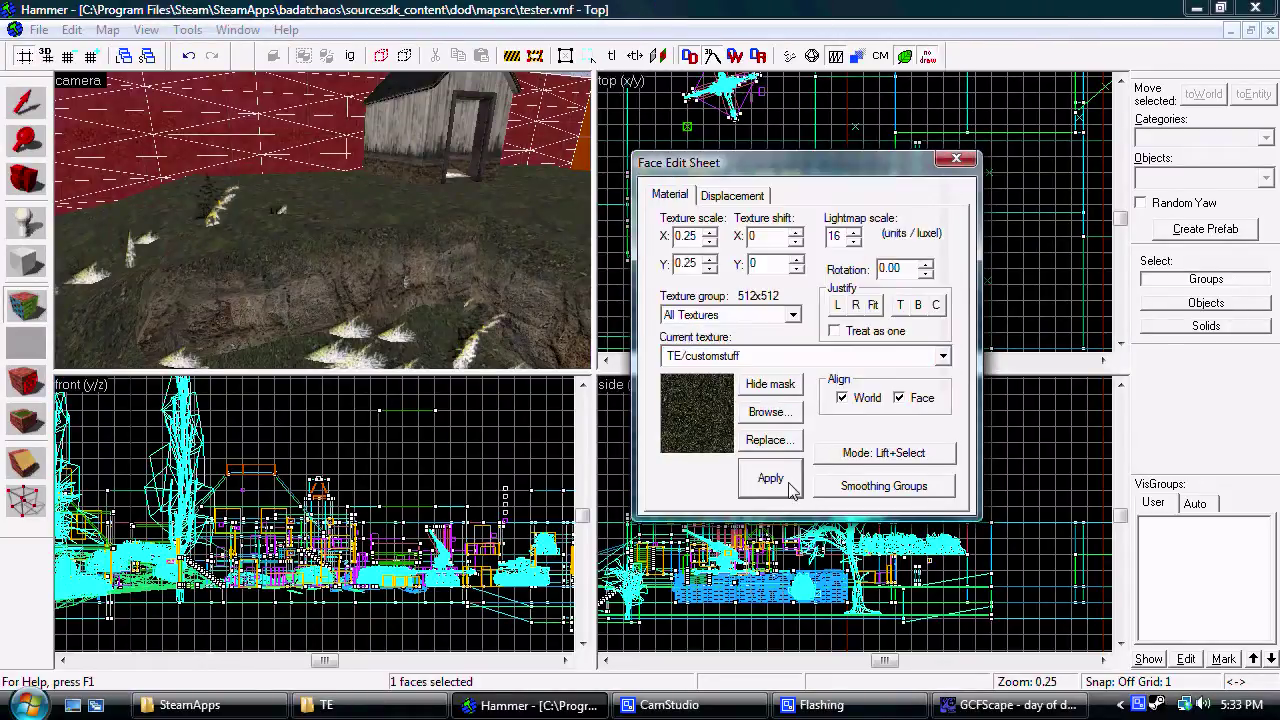
Select the customstuff wall displacement and paint its alpha to blend the wood texture into the grass
left_click(27, 178)
left_click_drag(323, 220, 323, 220)
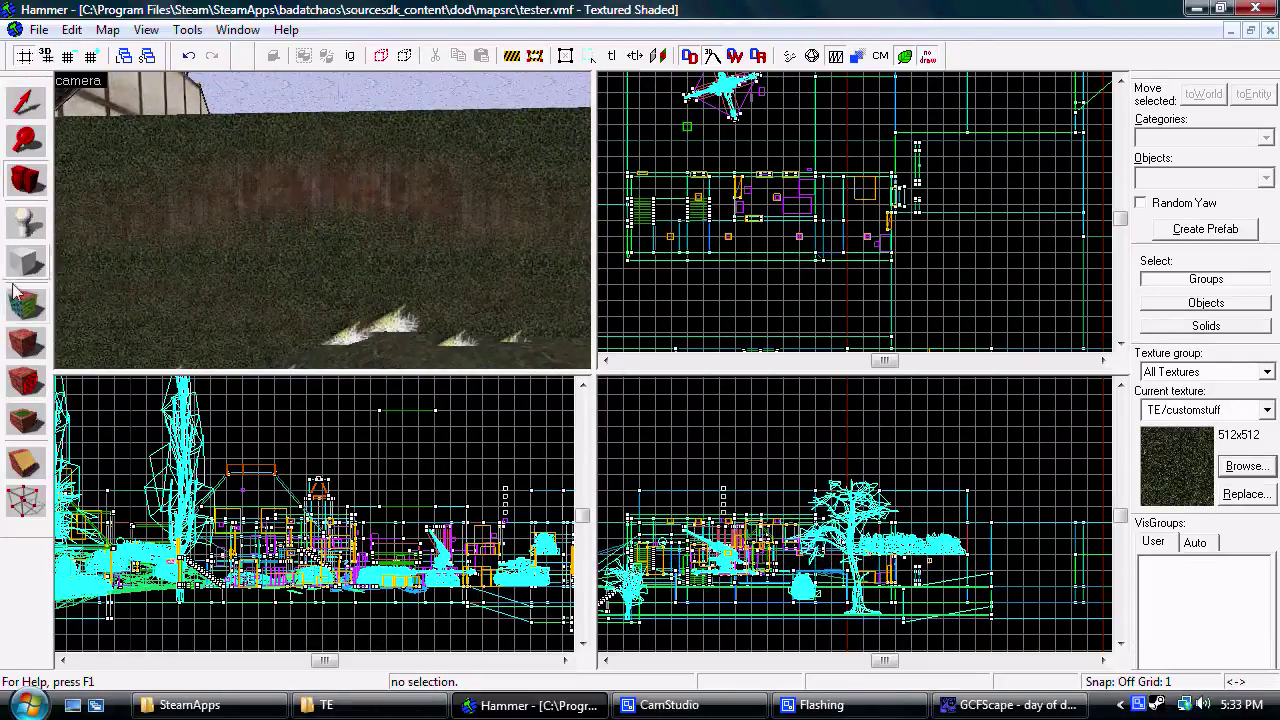
key("shift+a")
left_click(399, 203)
left_click(759, 198)
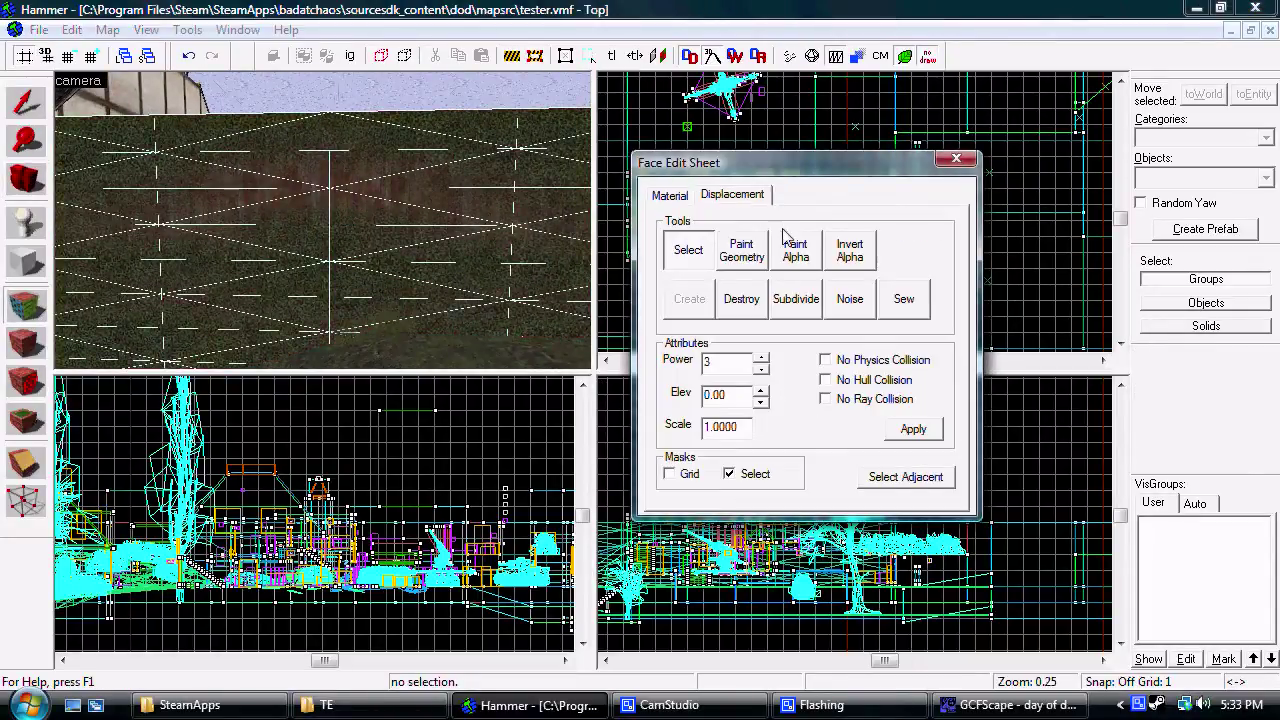
left_click(793, 252)
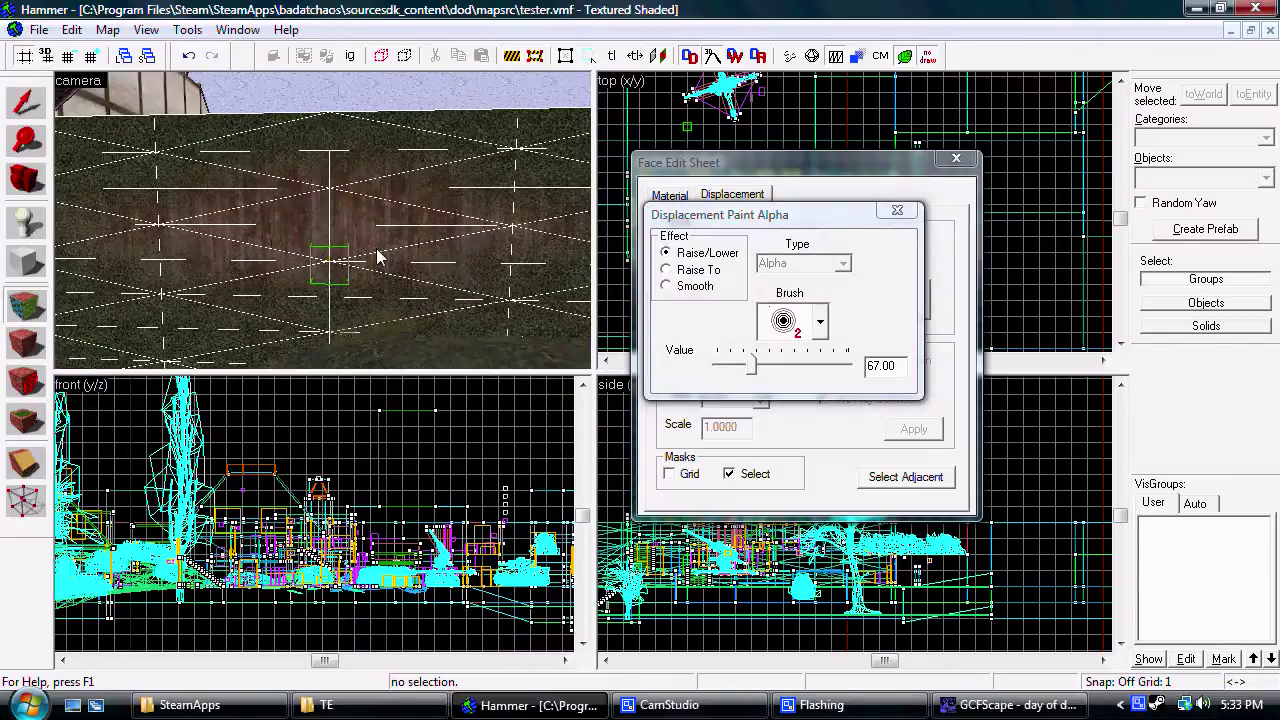
key("w")
key("d")
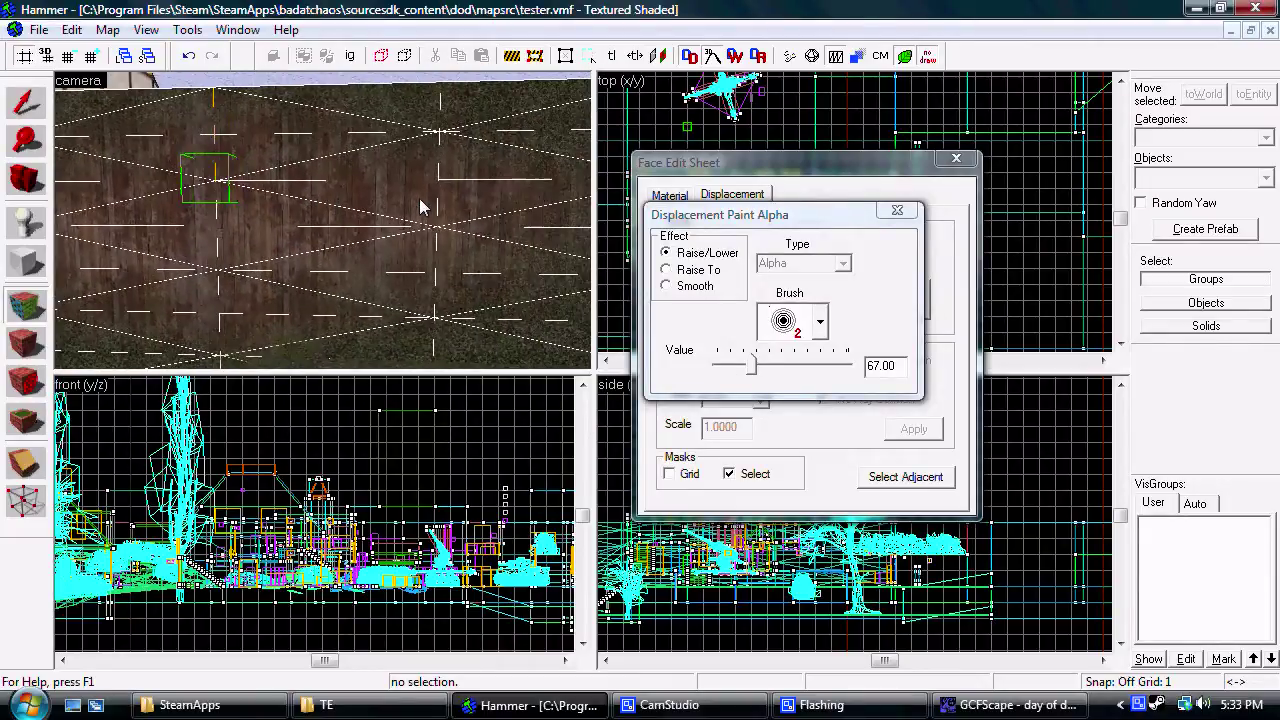